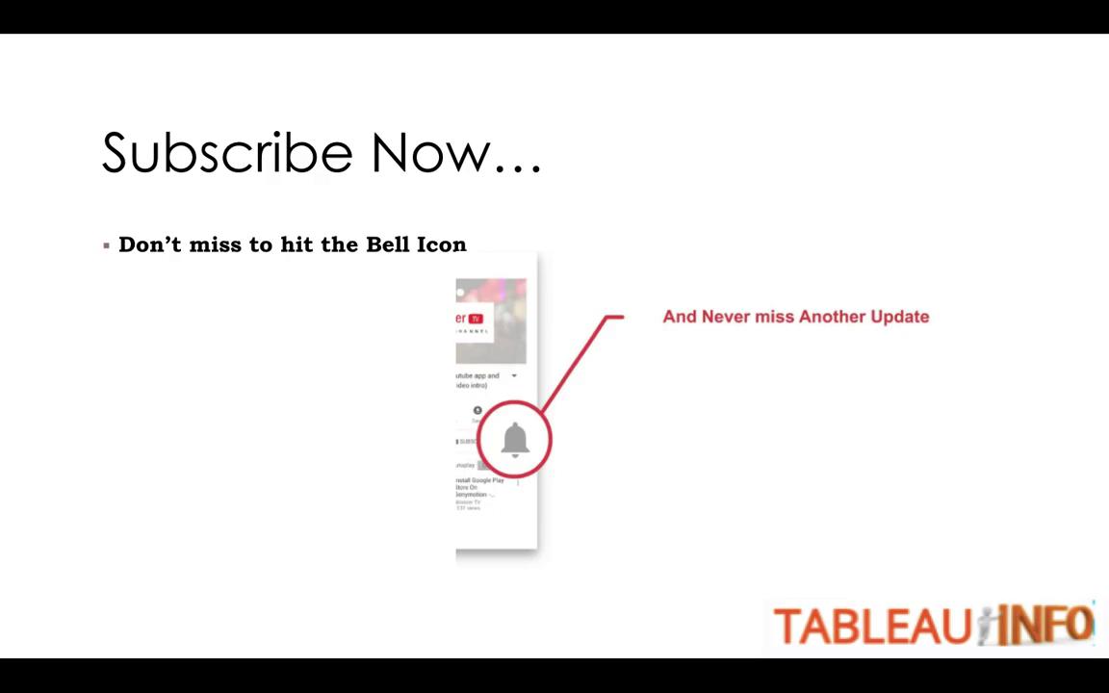
- Step back one slide and forward again to reach slide 101, 'Set Action'
key("Left")
key("Right")
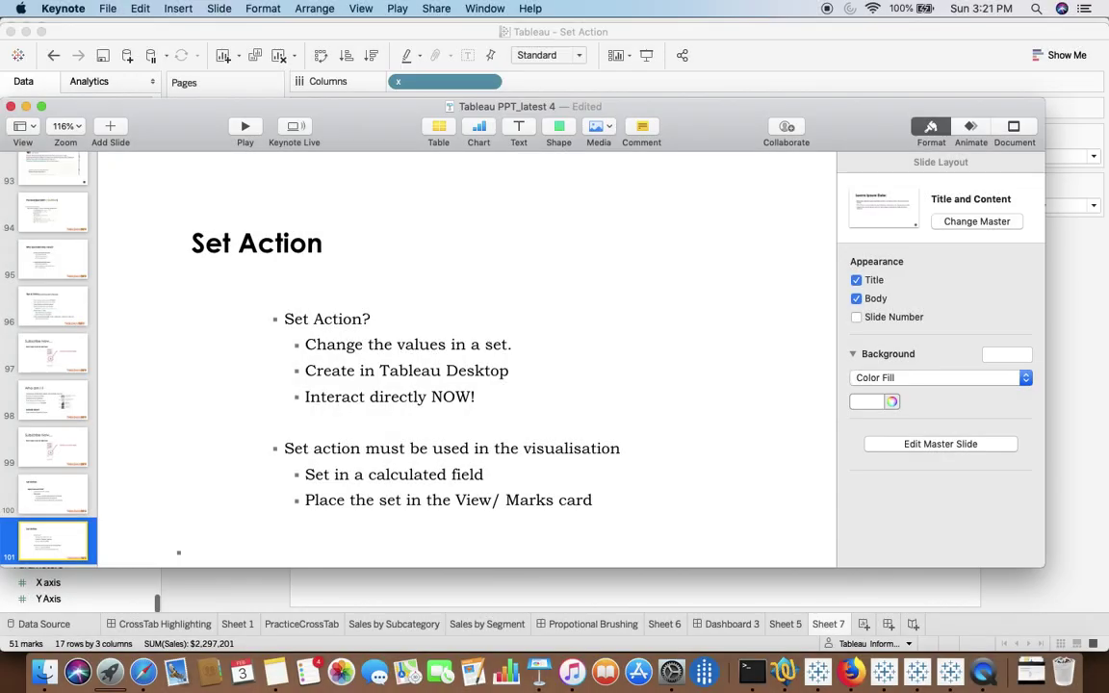
- In Tableau, review the CrossTab Highlighting and Propotional Brushing dashboards, brushing the bars with Consumer
key("super+Tab")
key("super+Tab")
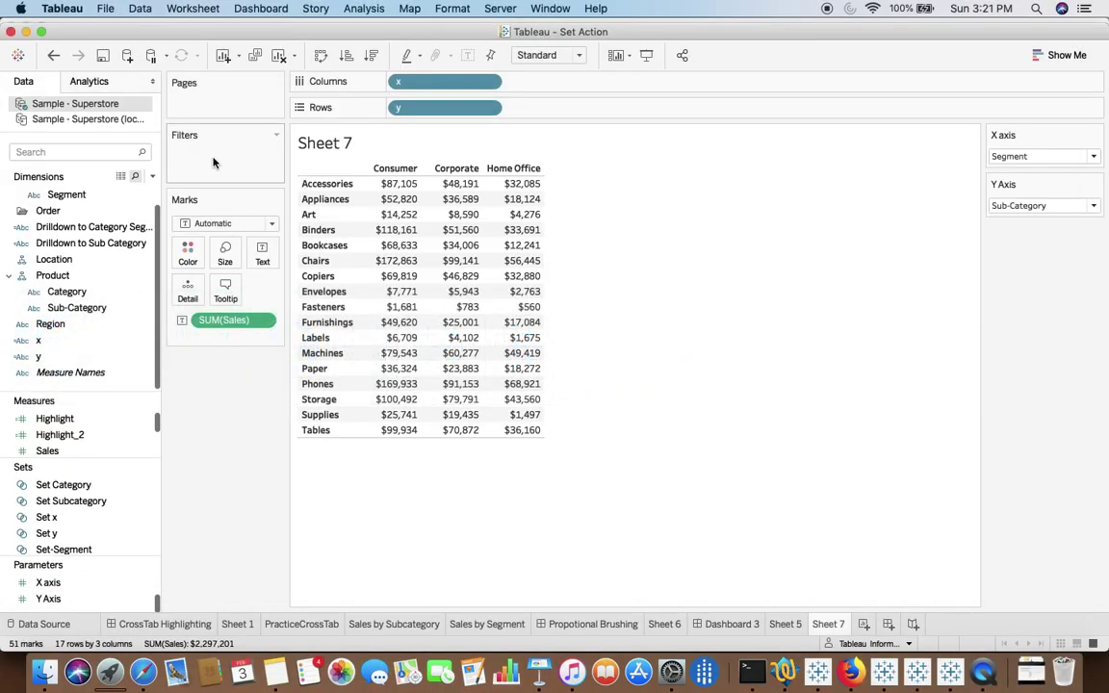
left_click(168, 625)
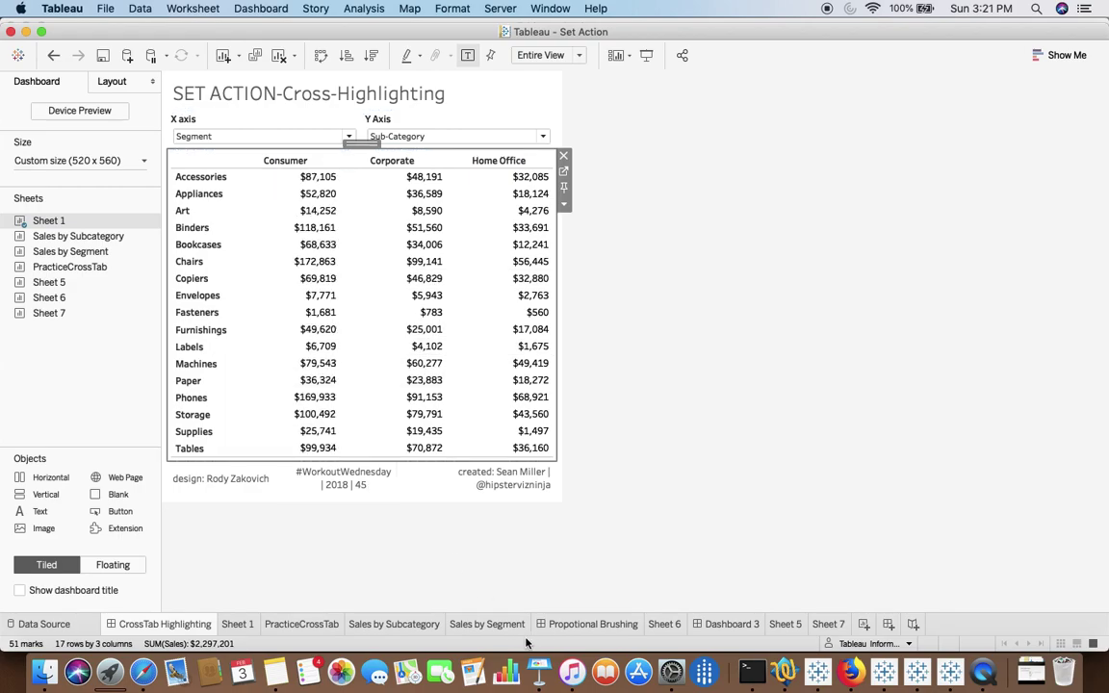
left_click(573, 627)
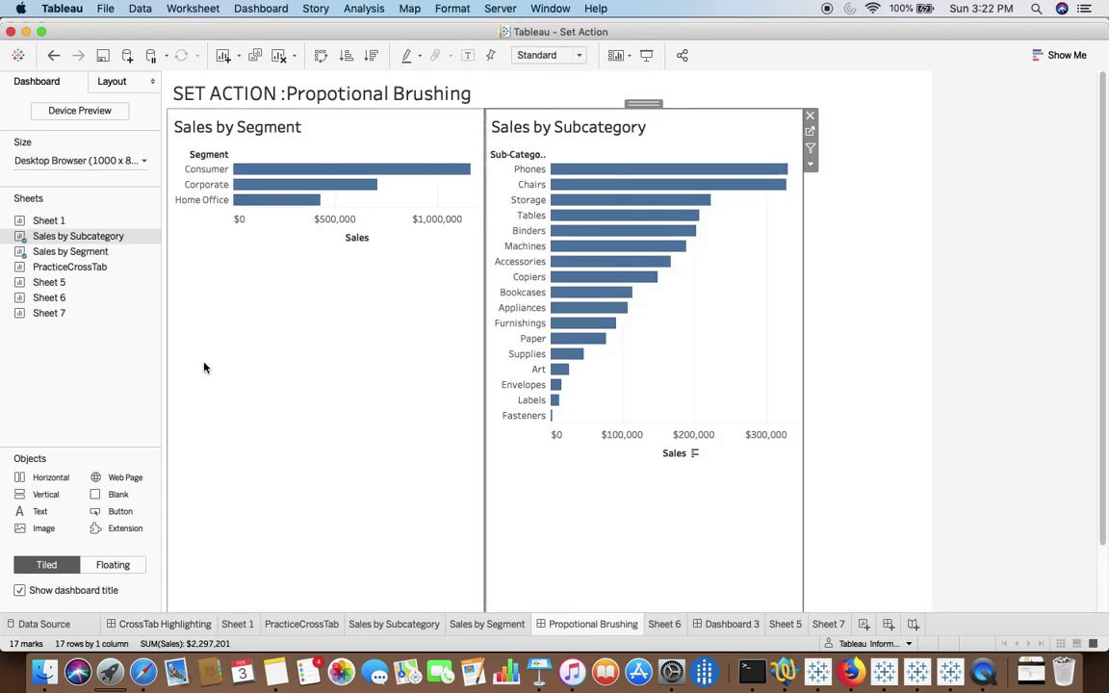
left_click(291, 178)
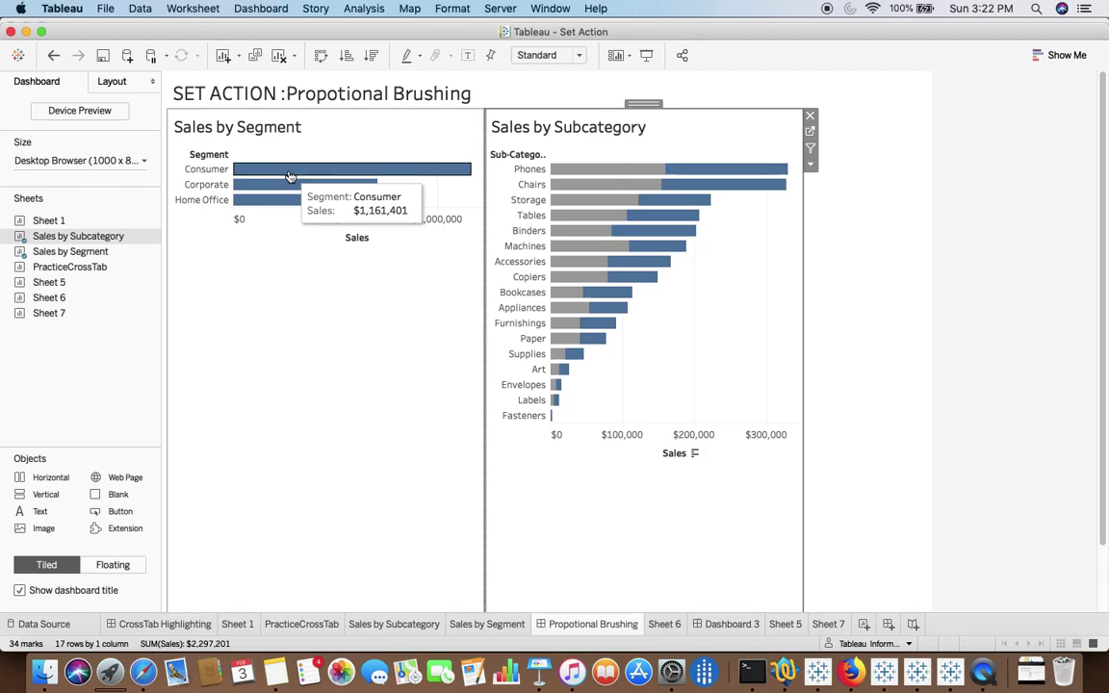
- Look at Sheet 5 and Sheet 7, then create the new blank worksheet Sheet 8
left_click(785, 623)
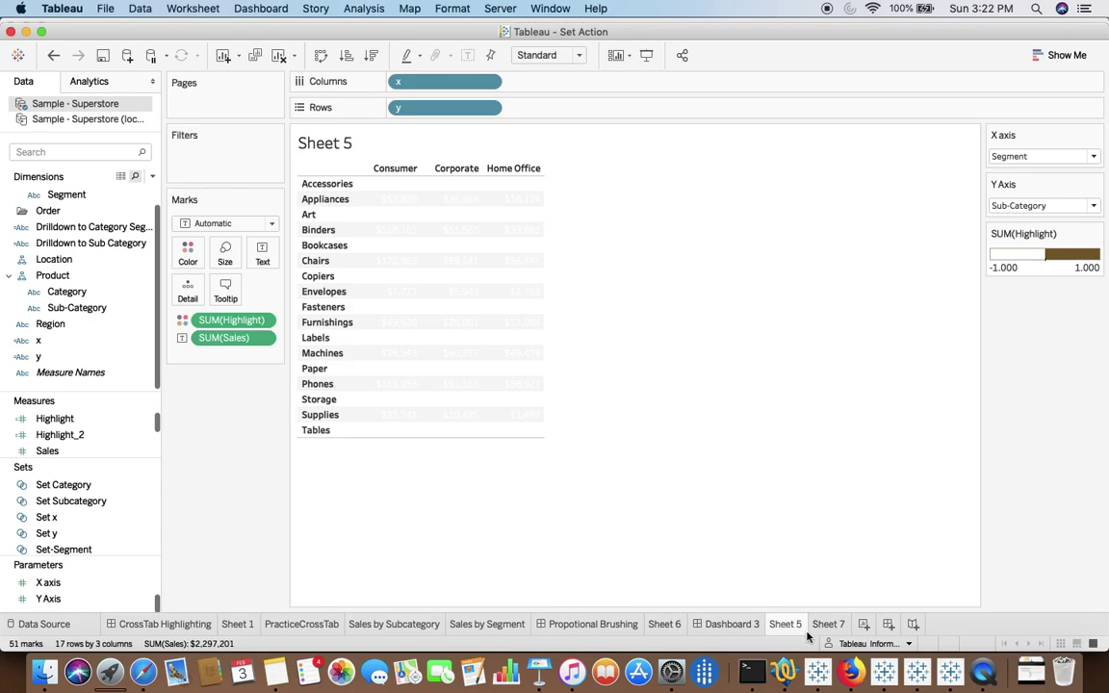
left_click(827, 624)
left_click(864, 625)
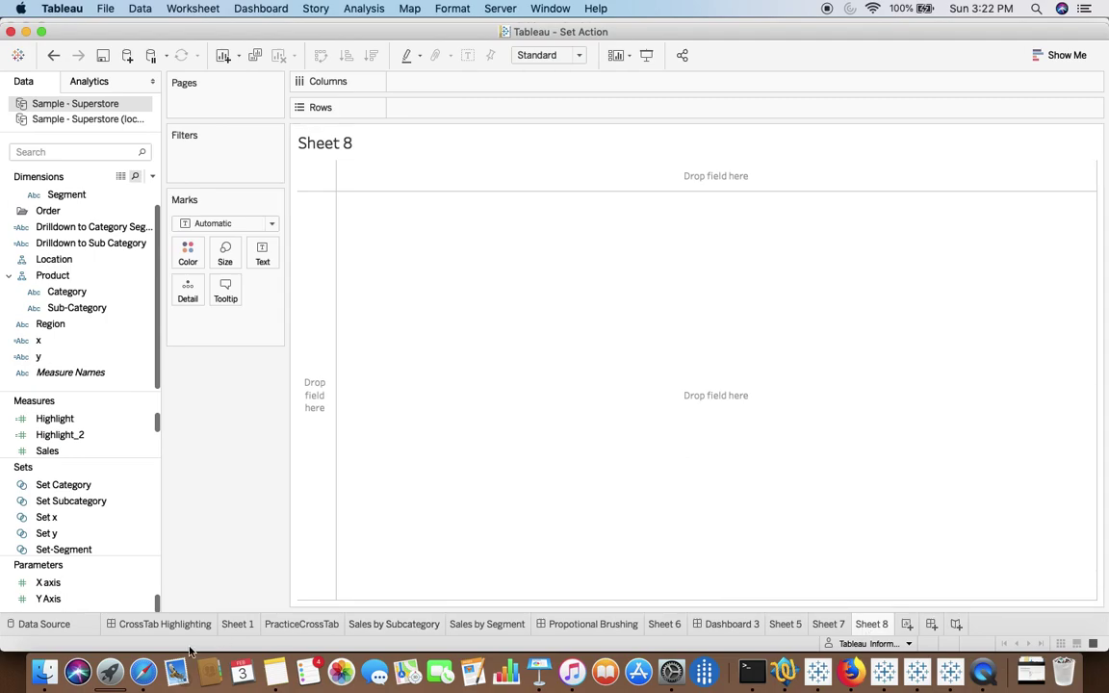
- Show the X axis and Y Axis parameter controls on Sheet 8
left_click(49, 584)
right_click(49, 583)
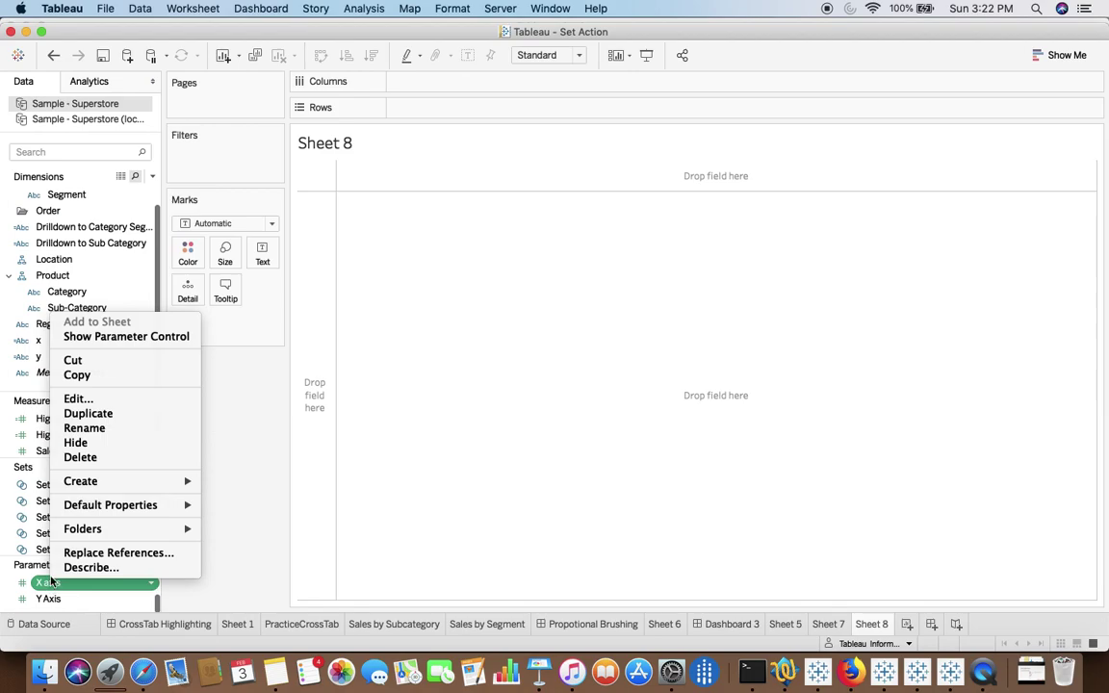
left_click(93, 404)
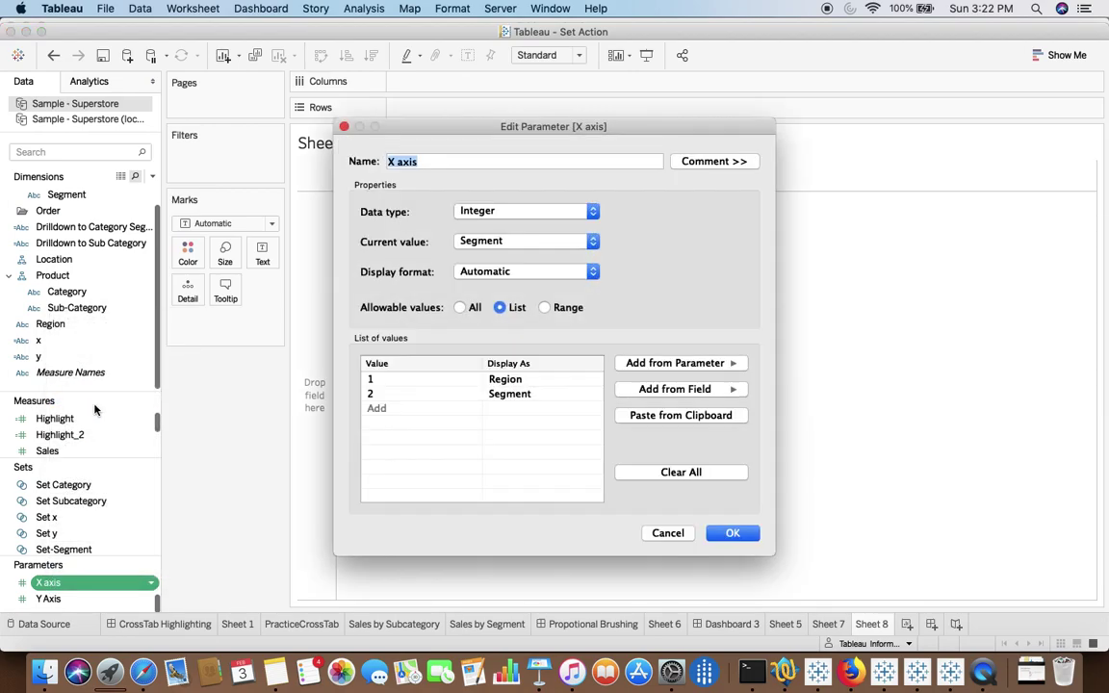
left_click(728, 534)
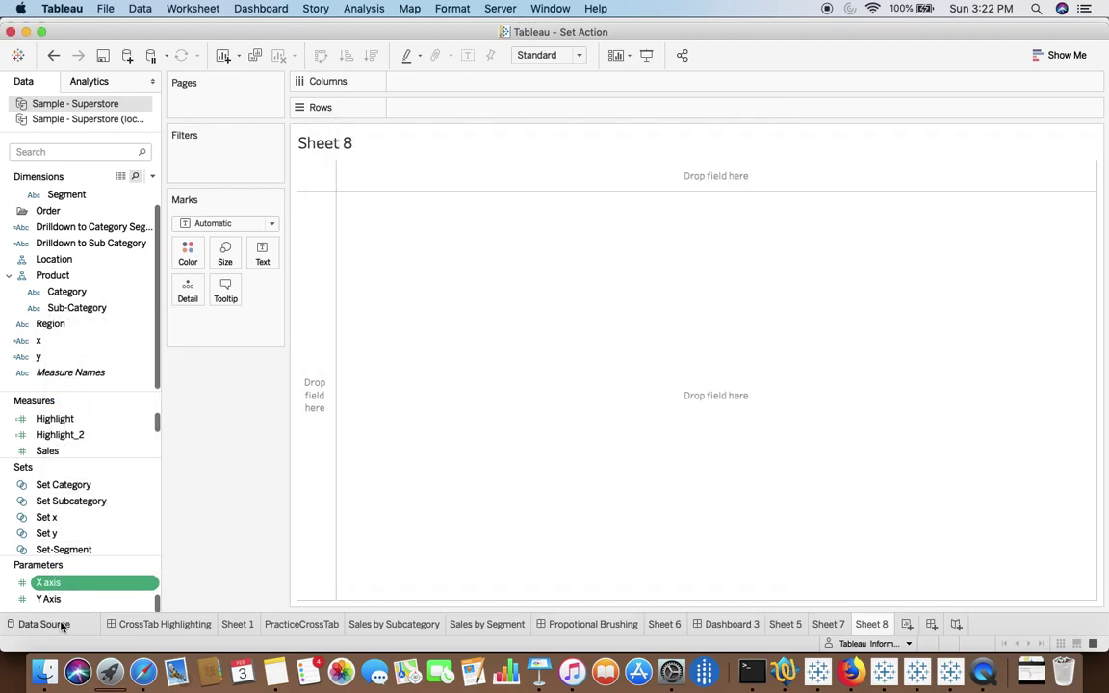
right_click(86, 583)
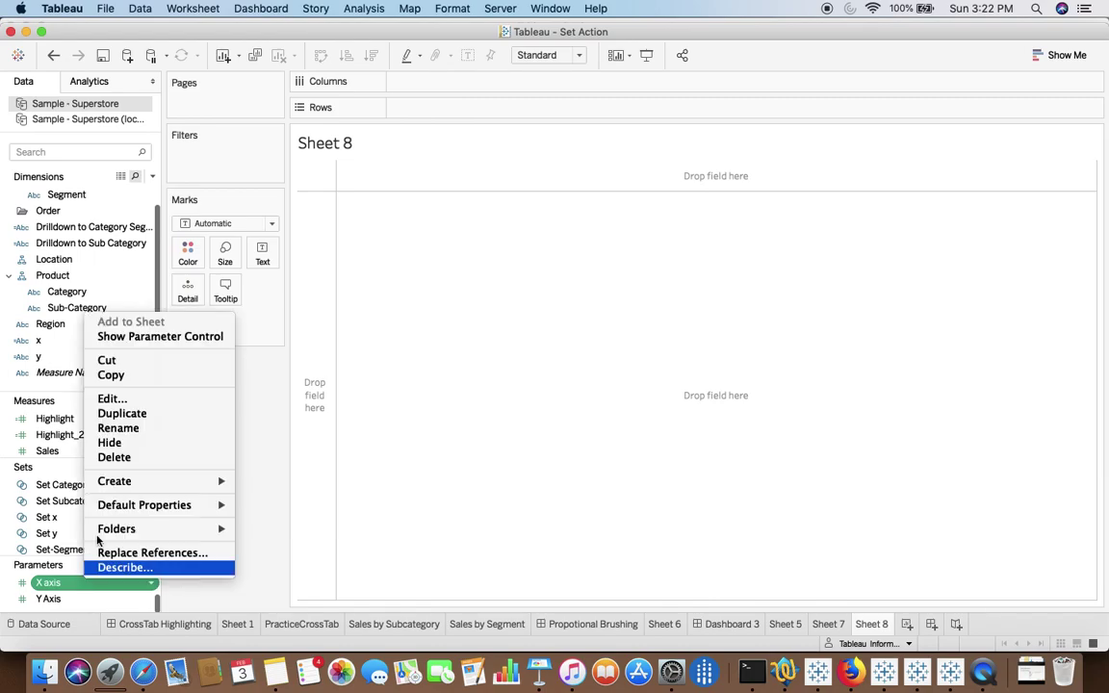
left_click(145, 336)
right_click(83, 606)
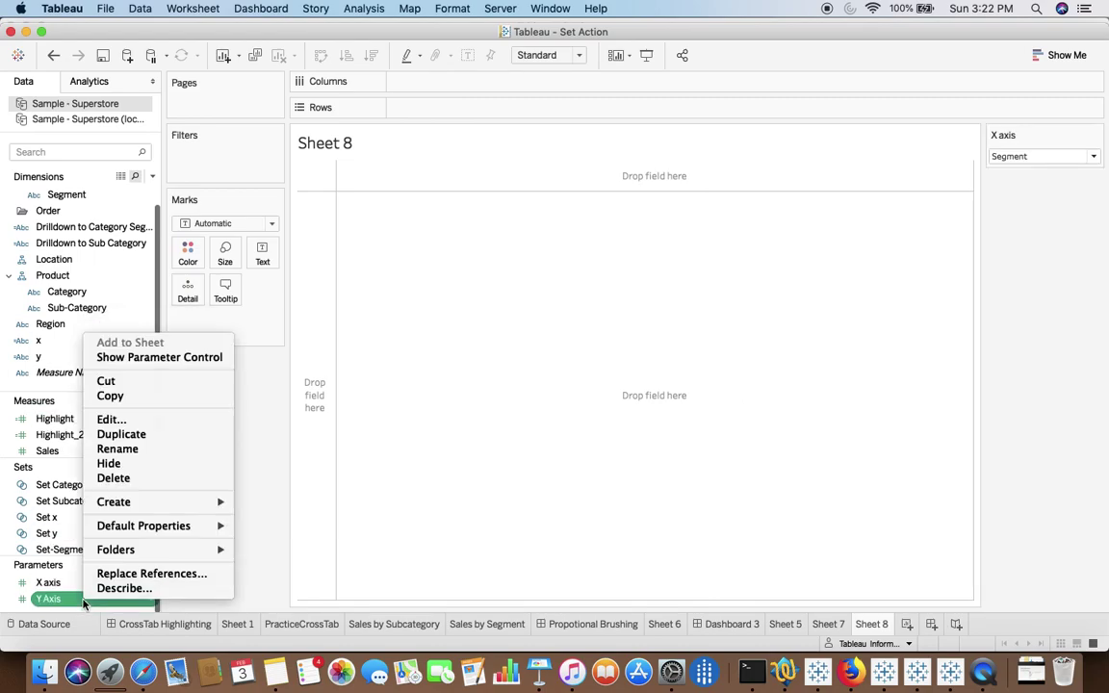
left_click(144, 349)
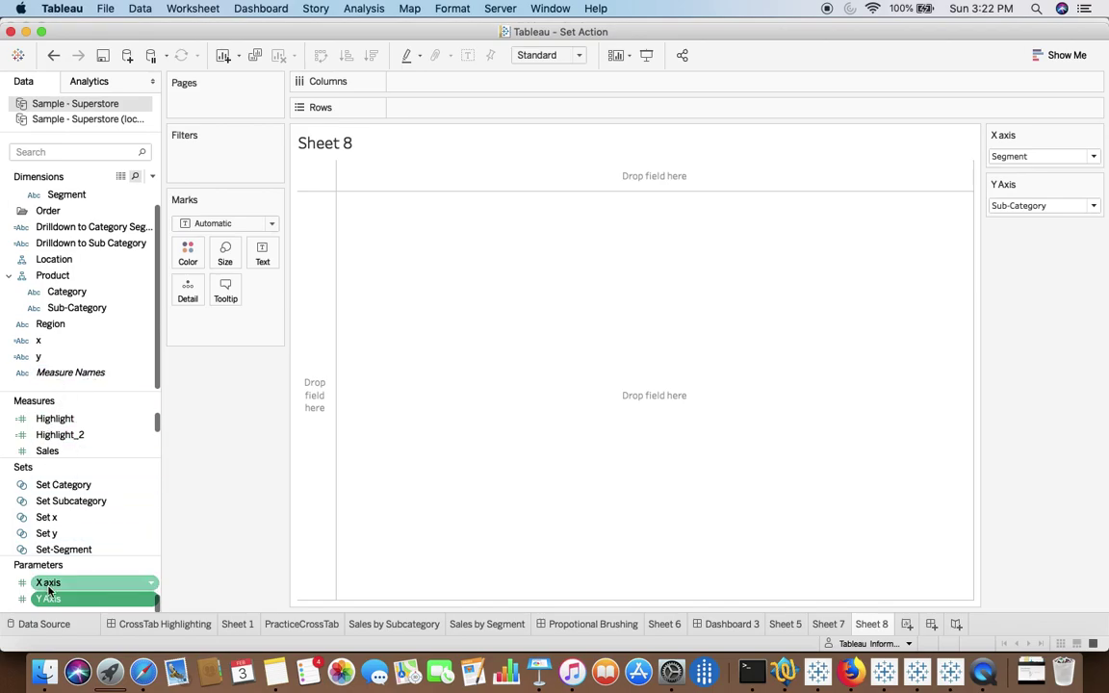
- Check the X axis parameter is Segment and Y Axis is Sub-Category, confirming both
right_click(48, 585)
left_click(77, 403)
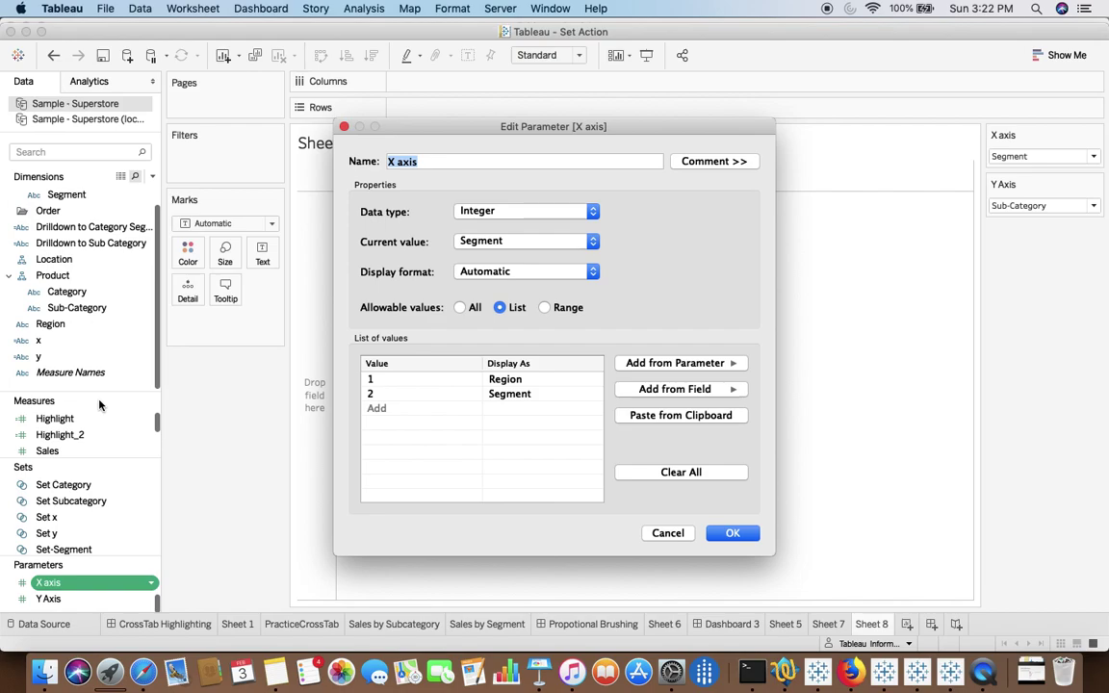
left_click(733, 532)
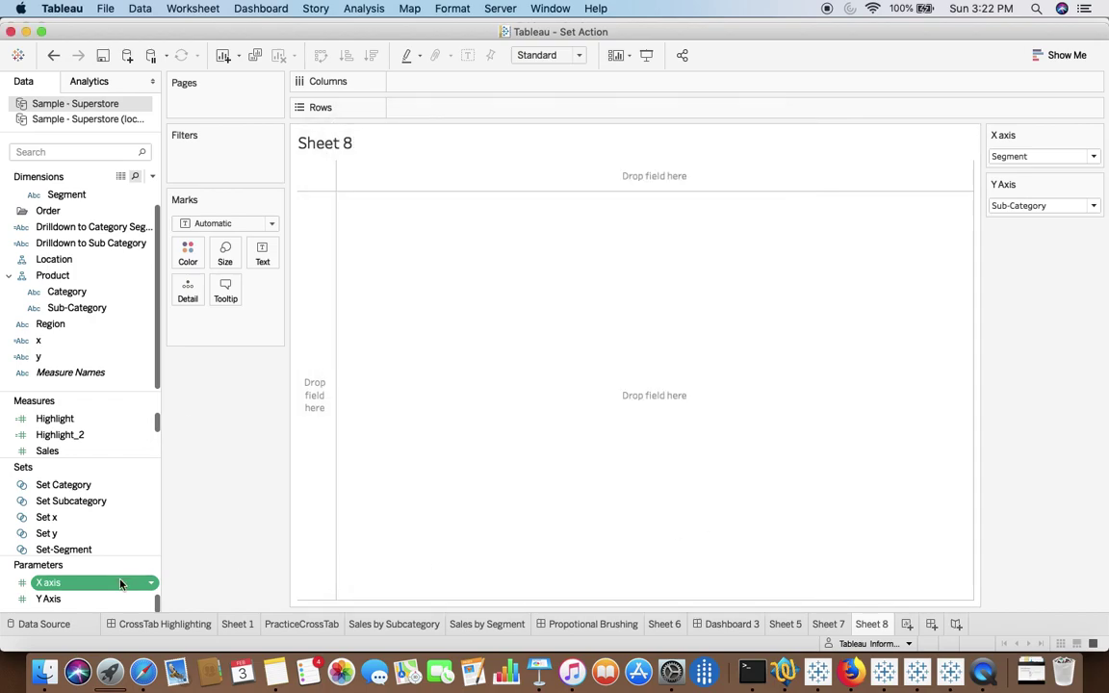
left_click(99, 599)
right_click(99, 598)
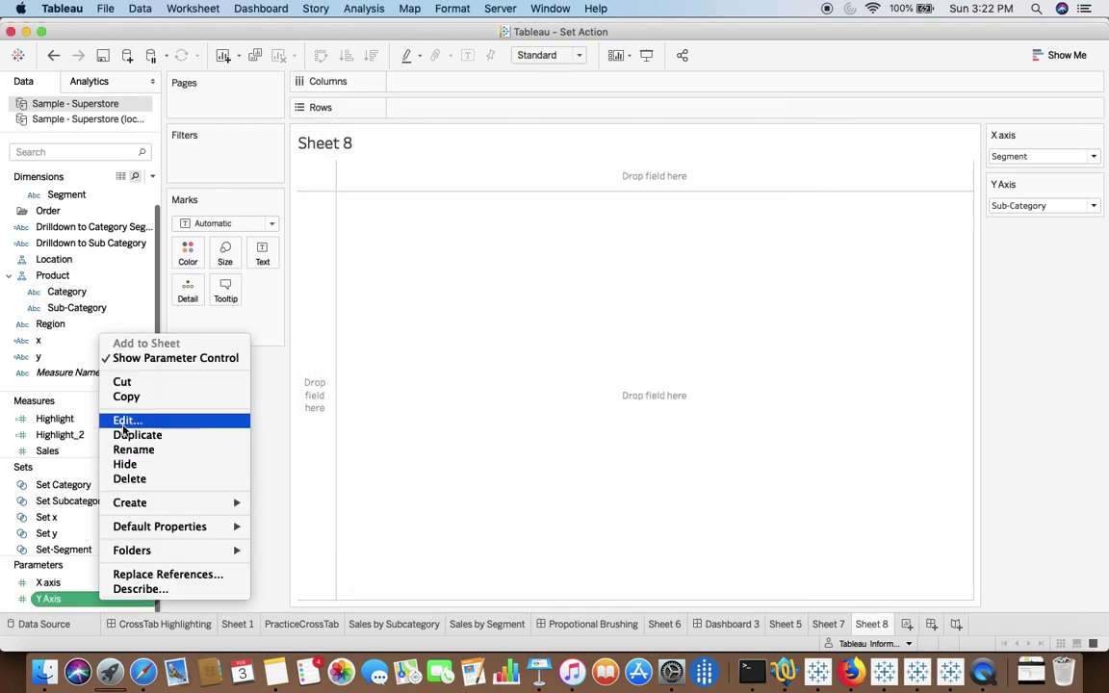
left_click(124, 424)
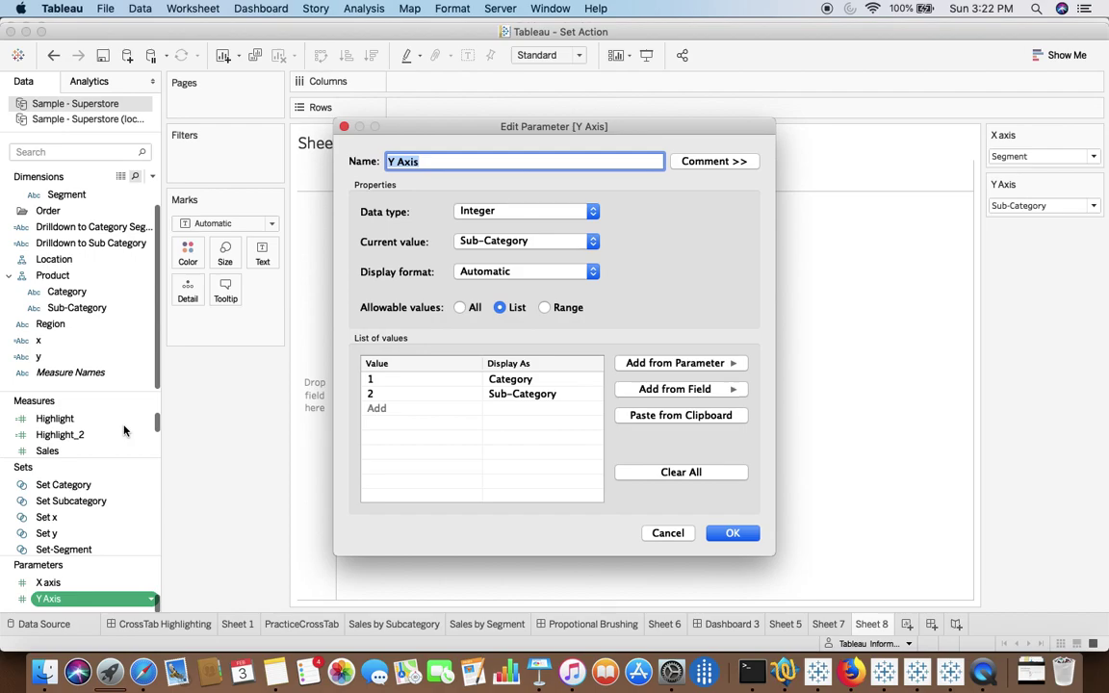
left_click(733, 533)
left_click(106, 344)
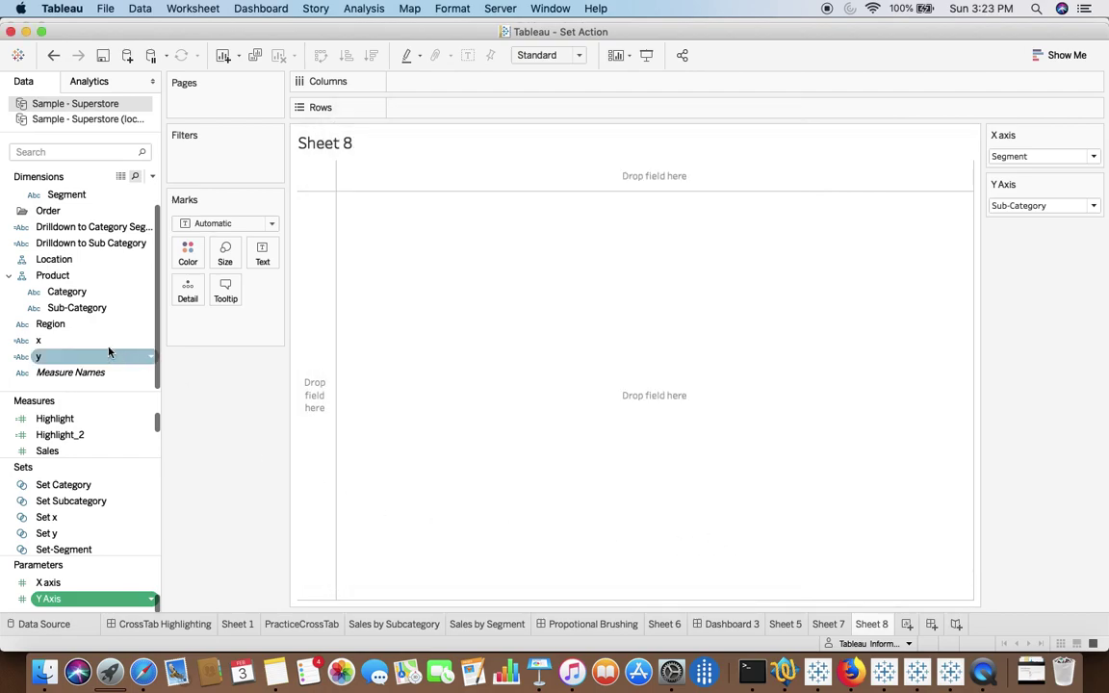
right_click(94, 349)
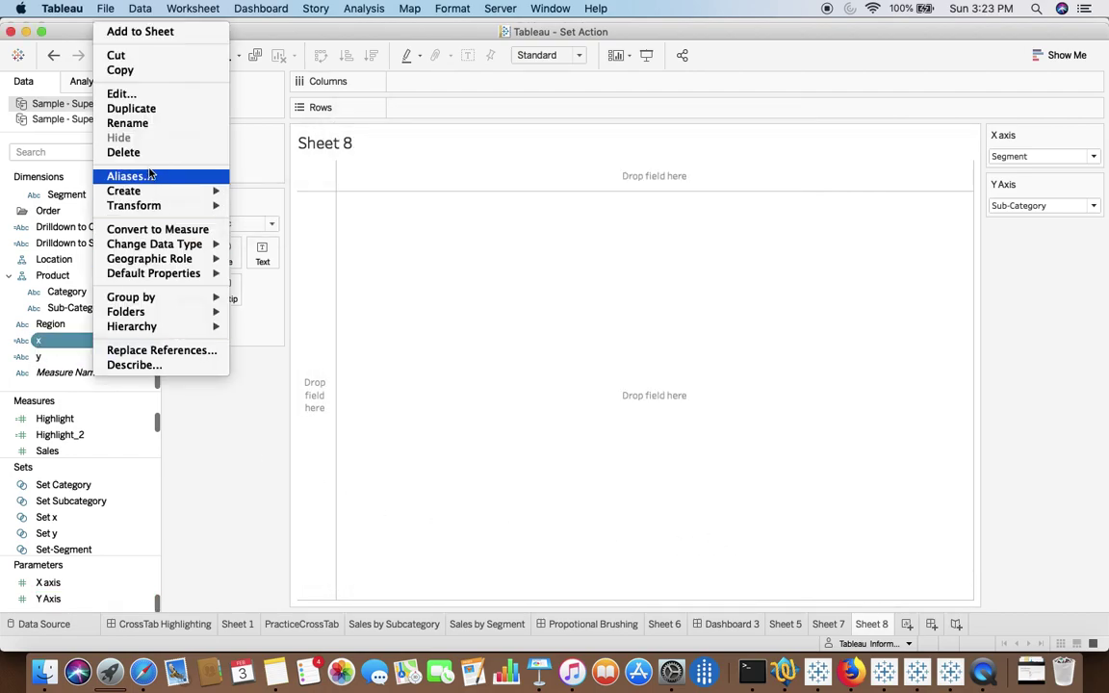
left_click(140, 93)
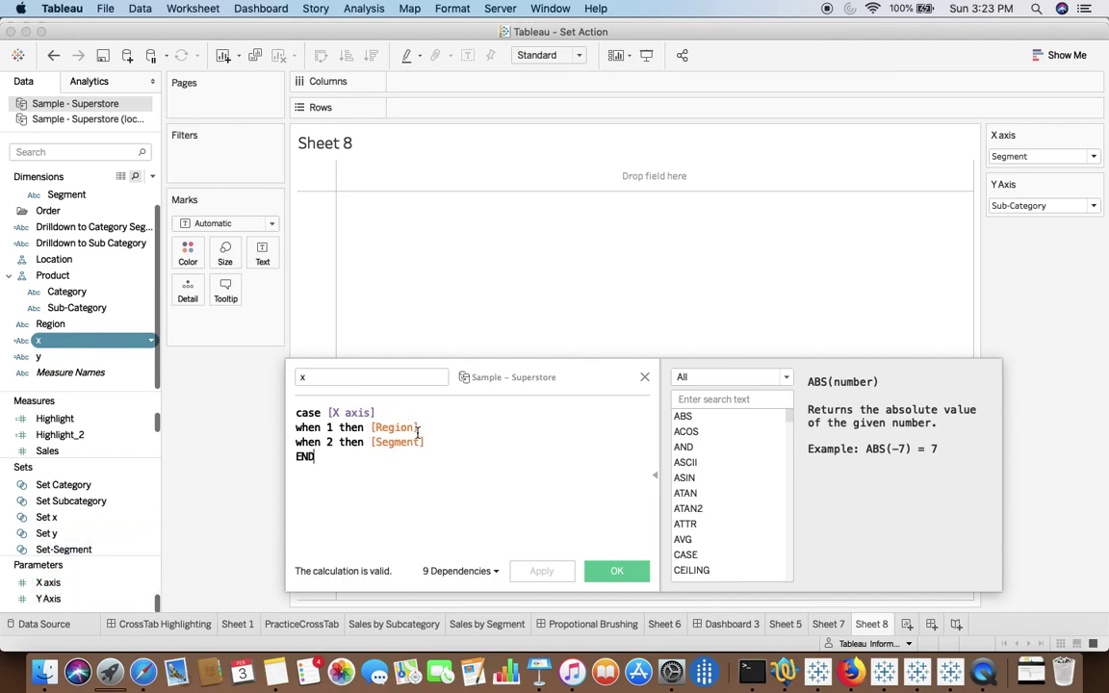
left_click(616, 571)
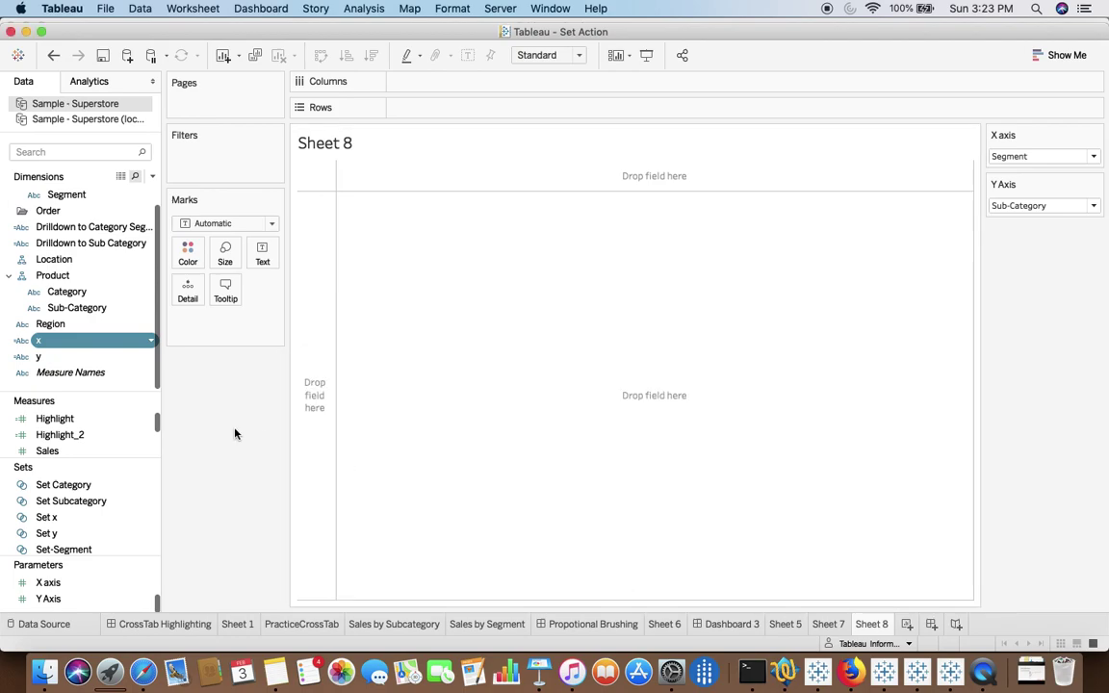
right_click(82, 357)
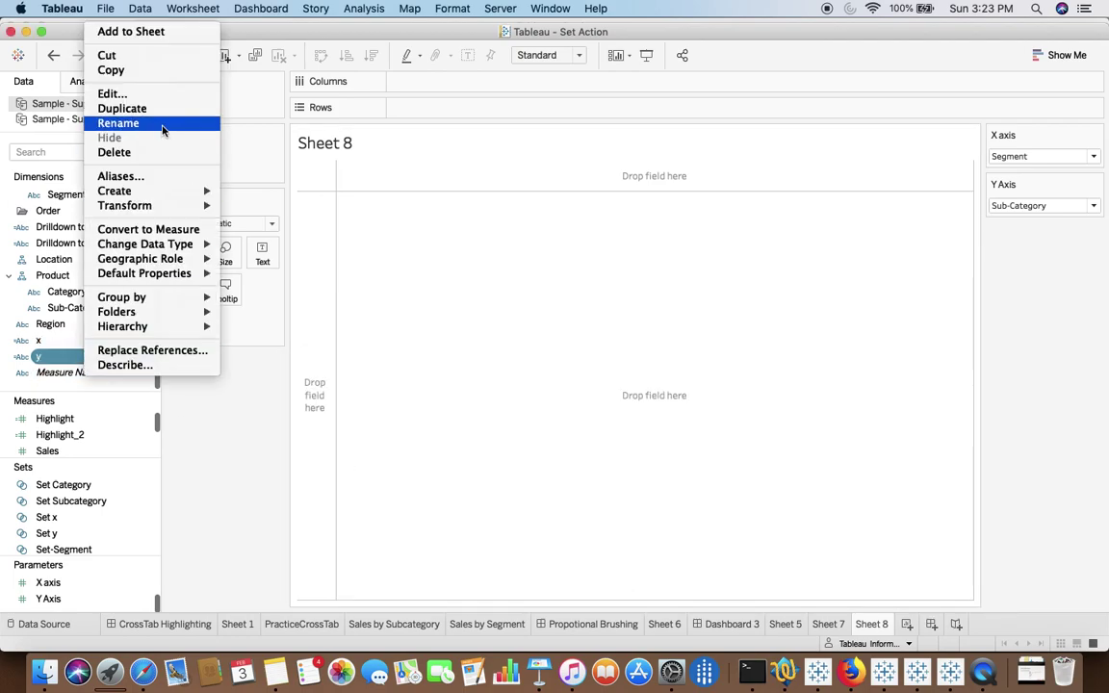
left_click(138, 93)
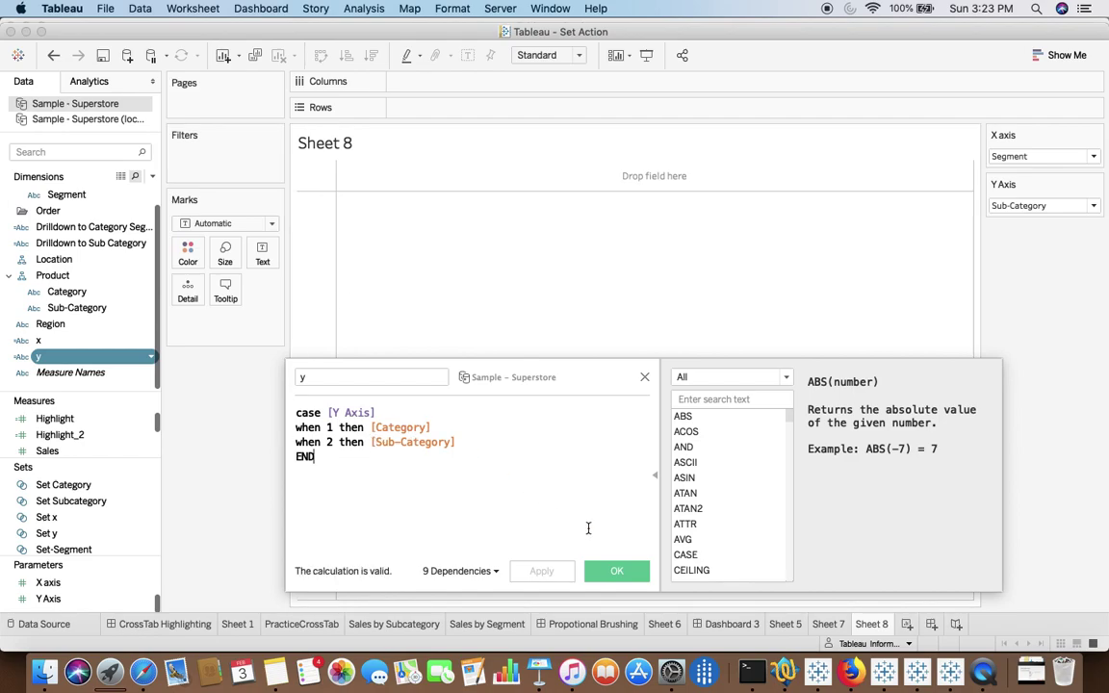
left_click(606, 571)
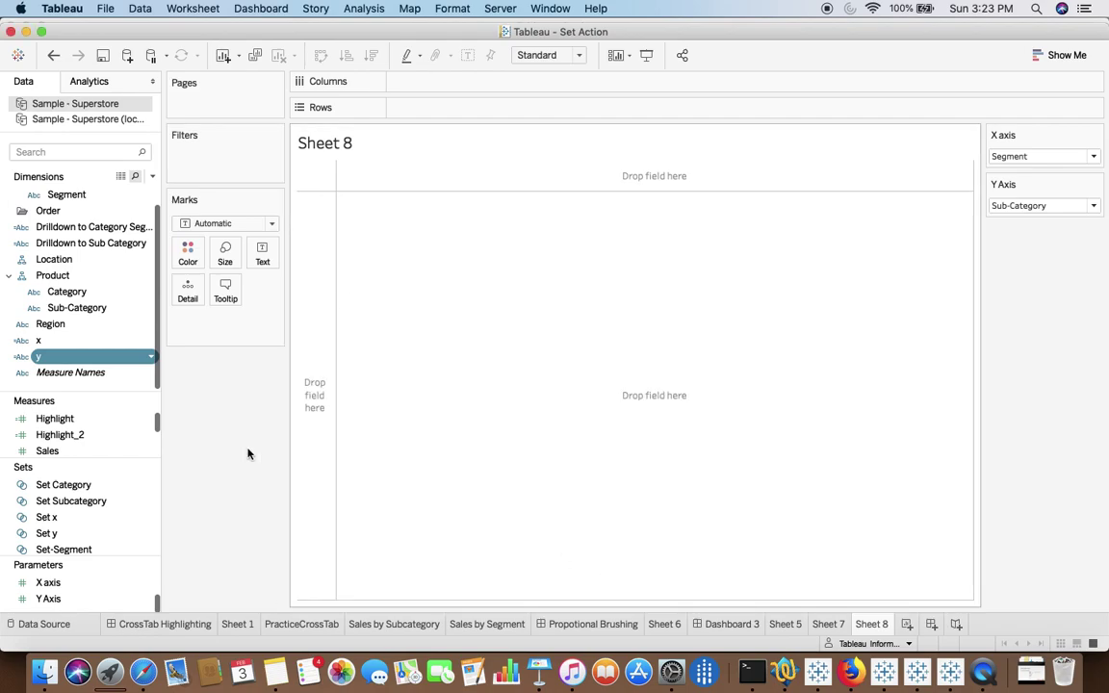
- Build the crosstab from y, x and Sales, swapping rows and columns so sub-categories run down
double_click(85, 358)
double_click(75, 341)
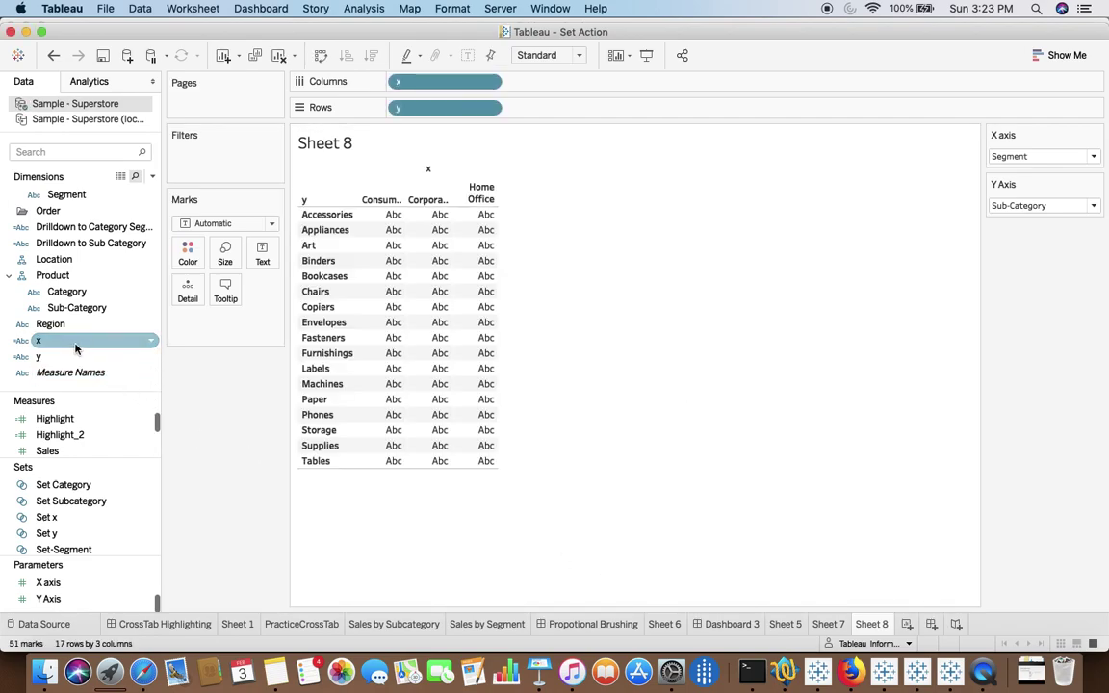
left_click(320, 55)
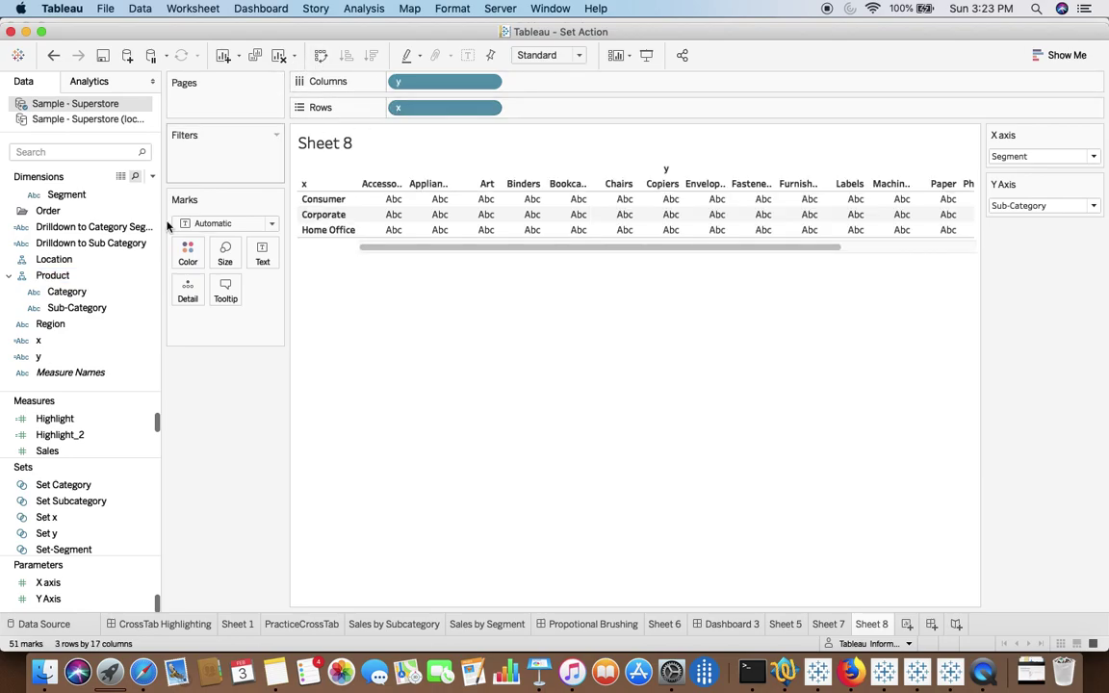
left_click(79, 342)
scroll(68, 316, "up", 1)
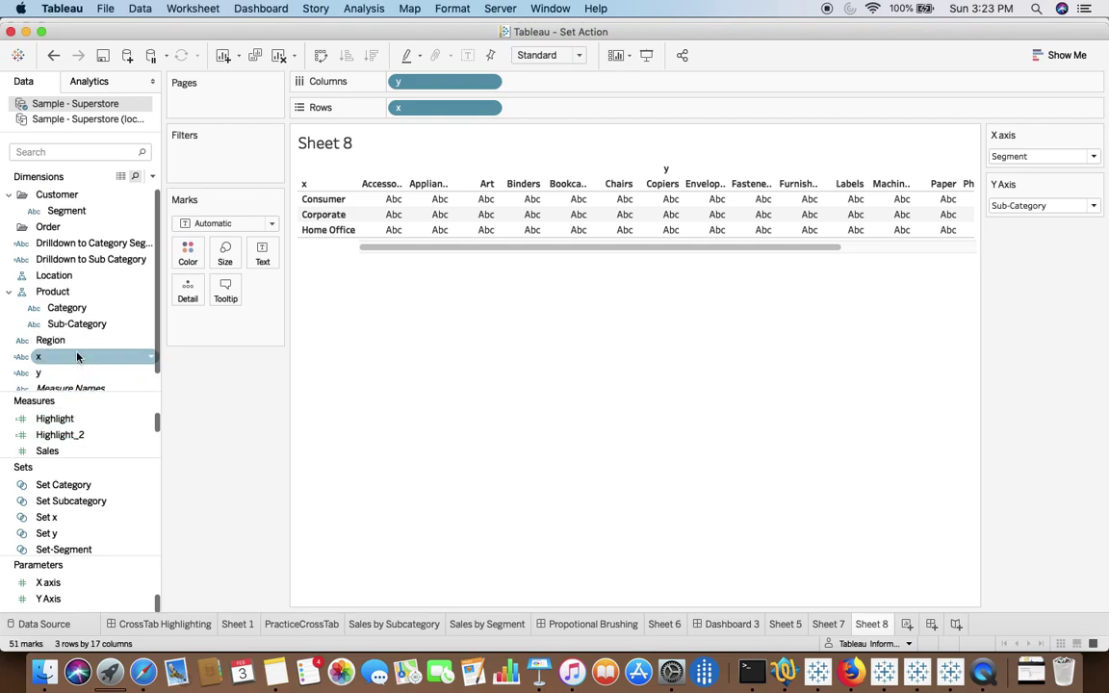
scroll(69, 316, "down", 1)
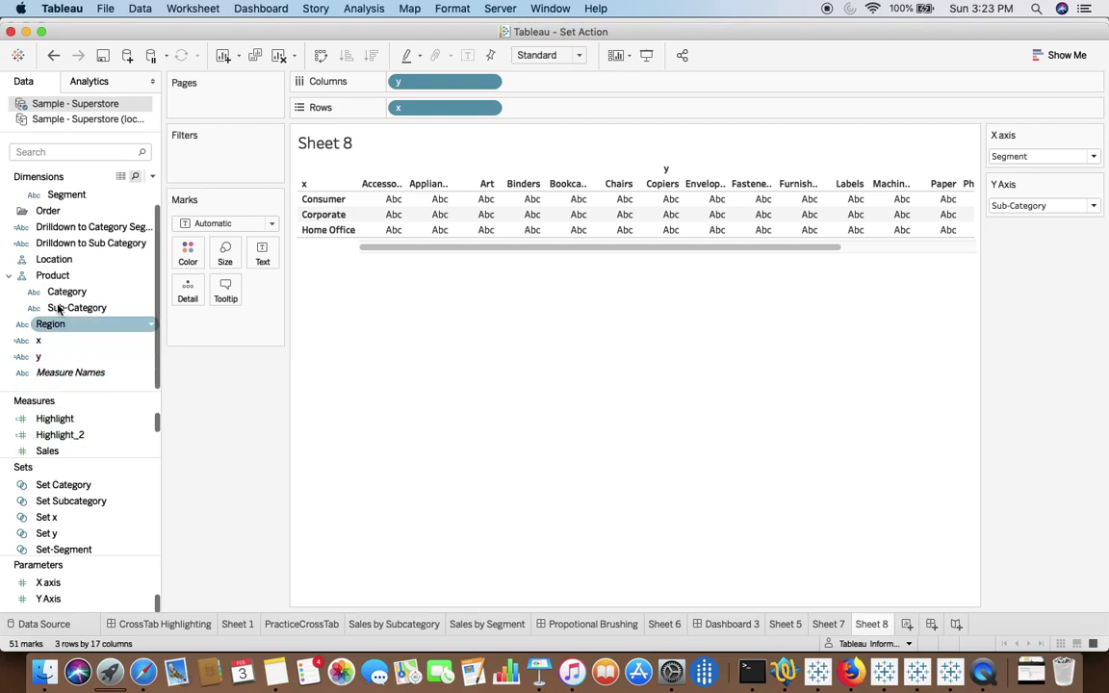
double_click(67, 452)
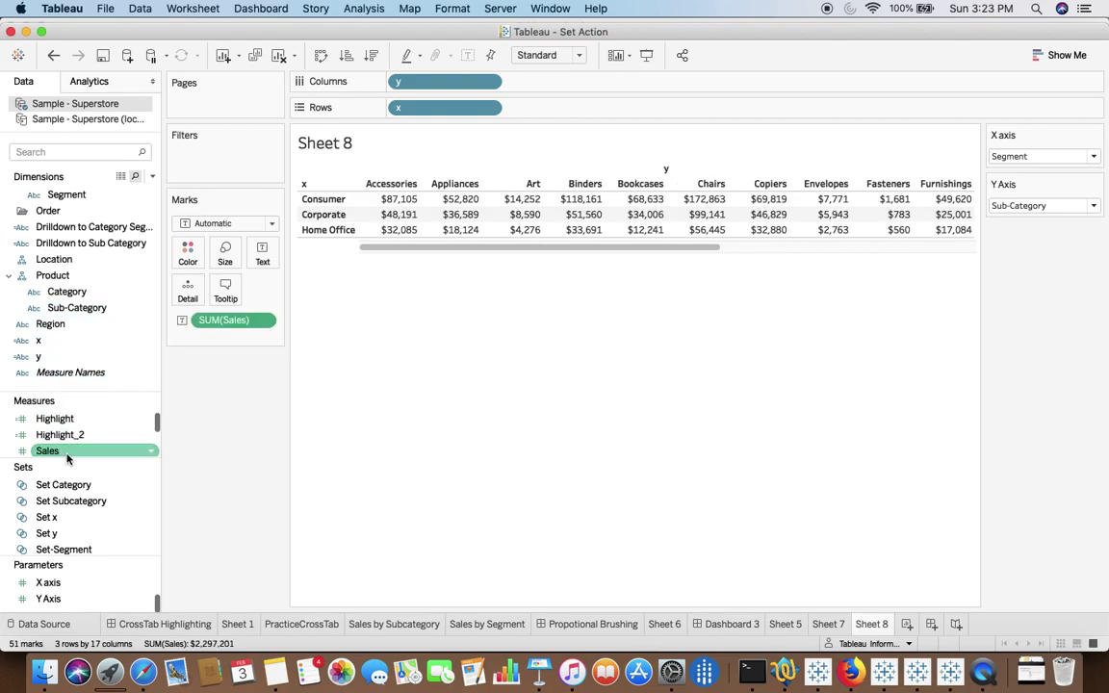
left_click(322, 56)
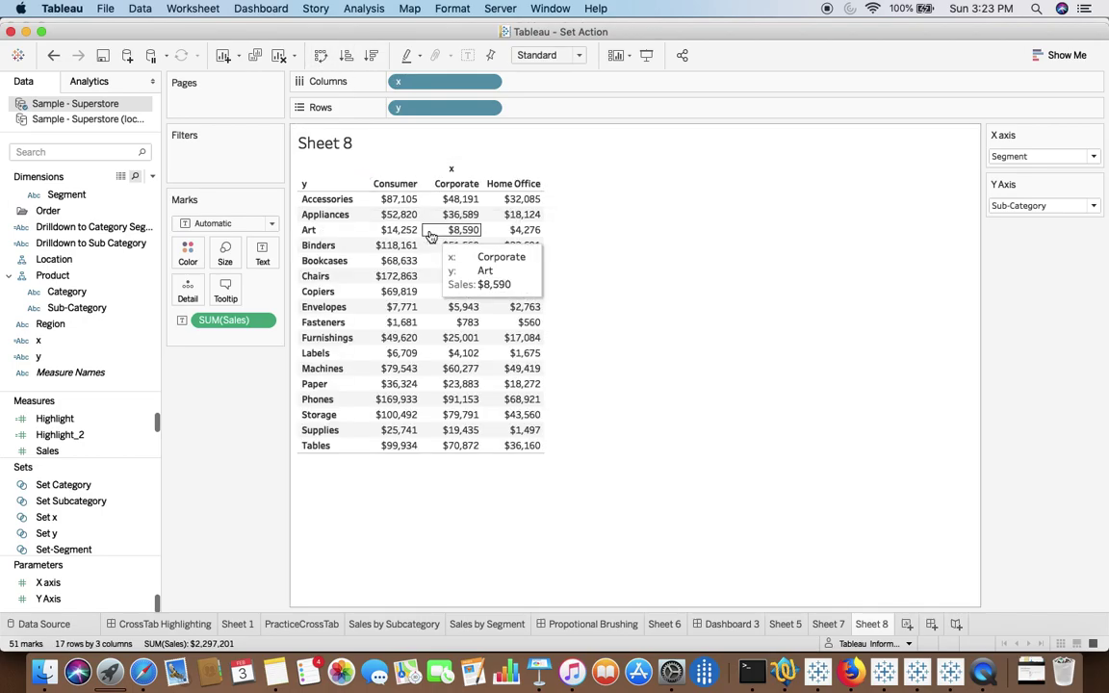
- Hide the field labels for both columns and rows
right_click(452, 171)
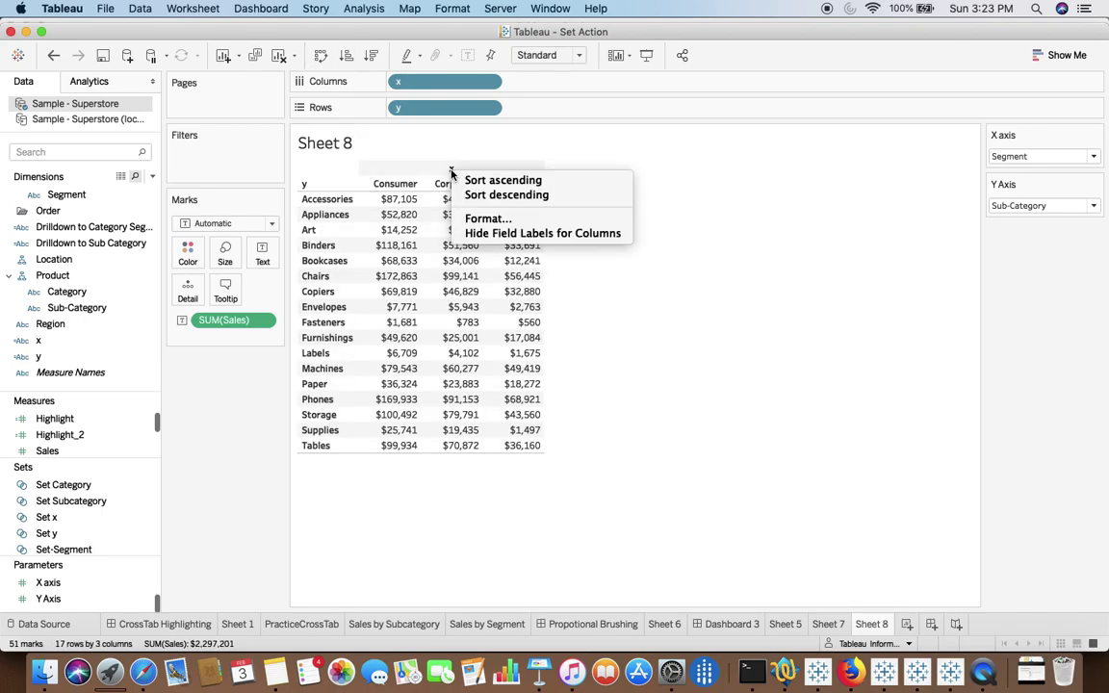
left_click(475, 248)
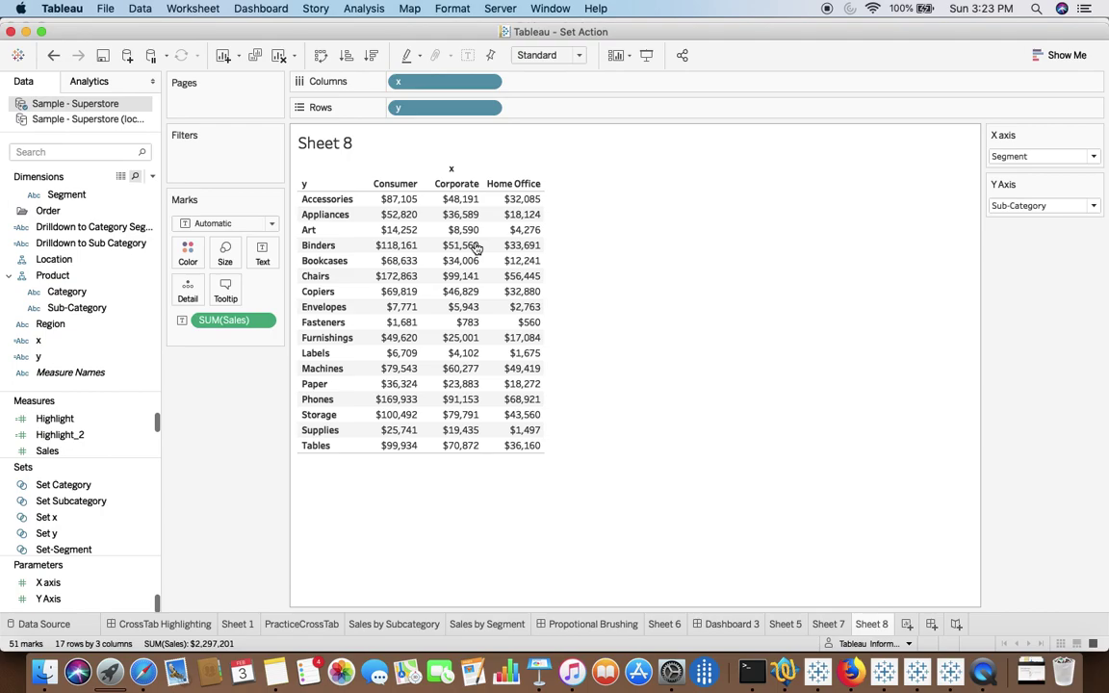
right_click(451, 171)
left_click(469, 235)
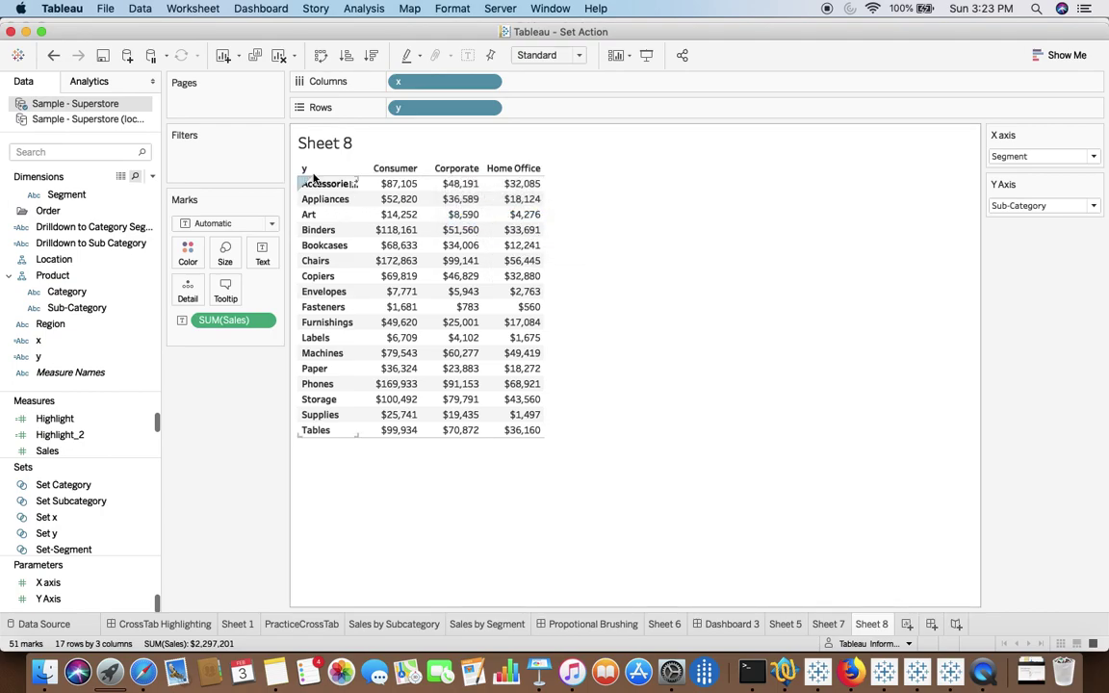
right_click(310, 171)
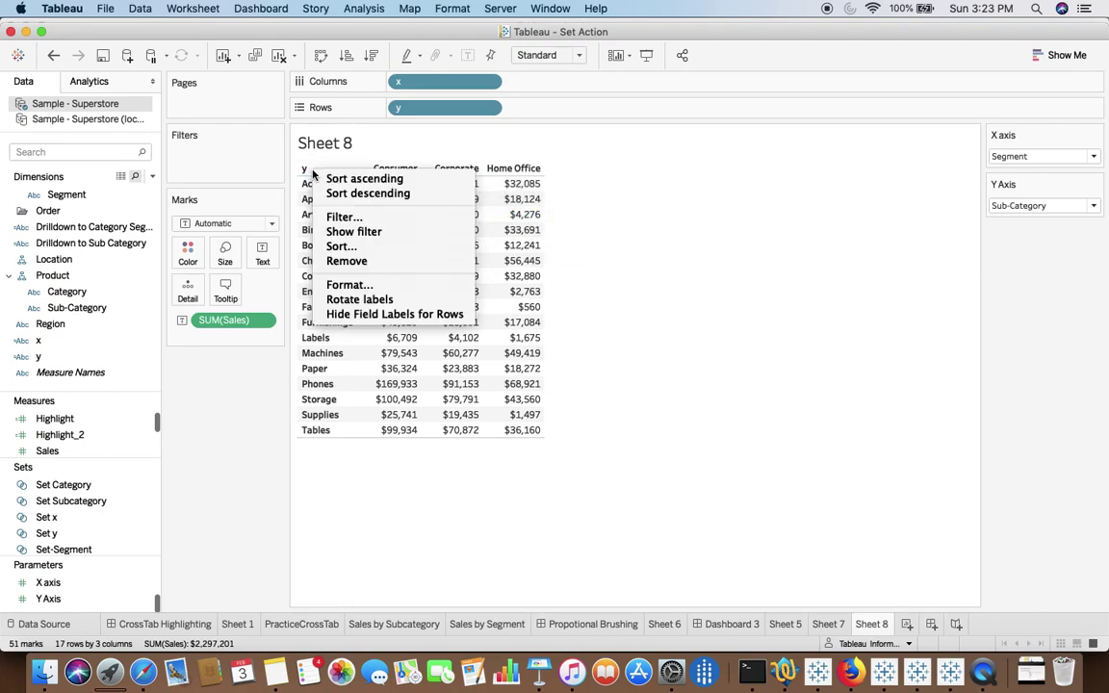
left_click(351, 315)
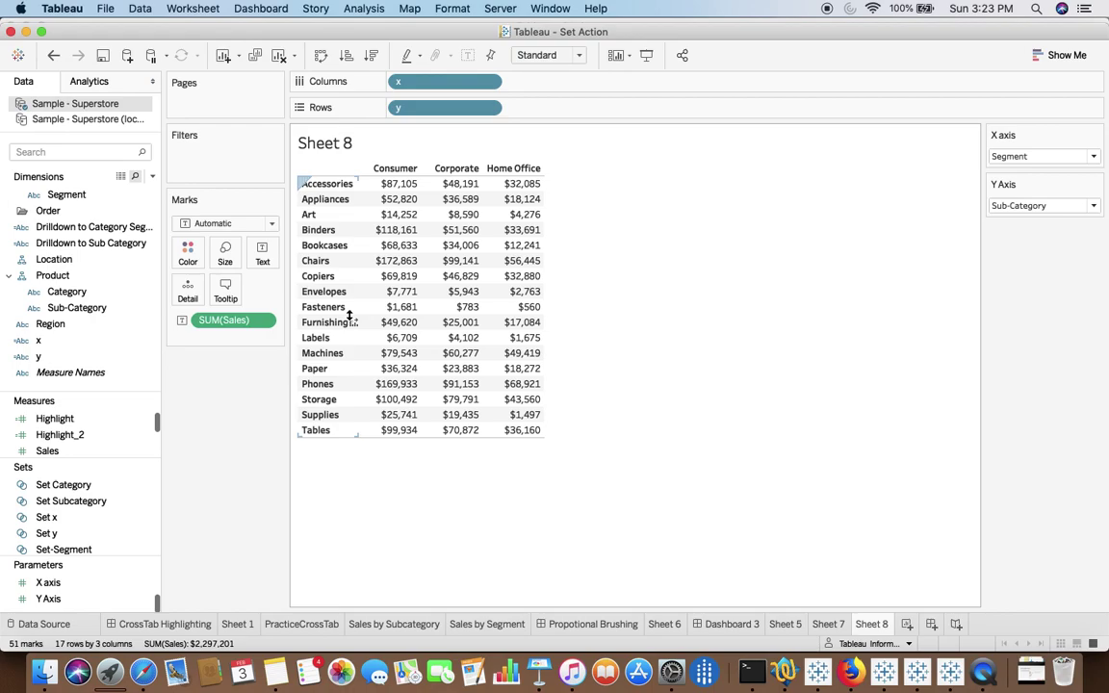
- Create Set x from the x field
right_click(93, 340)
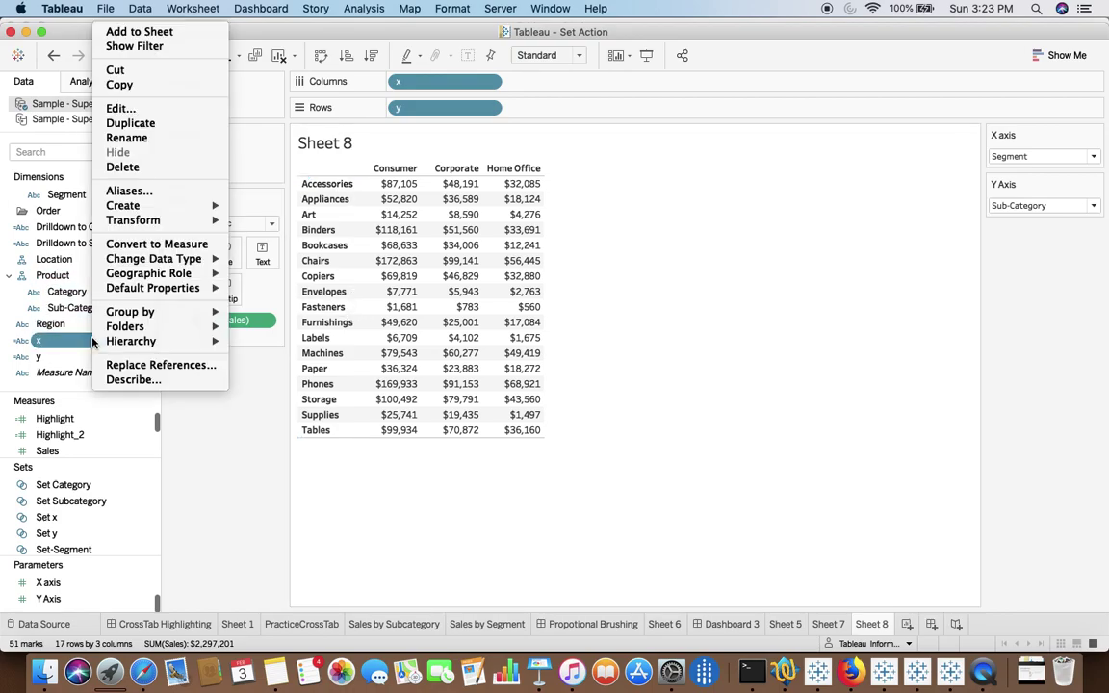
mouse_move(173, 205)
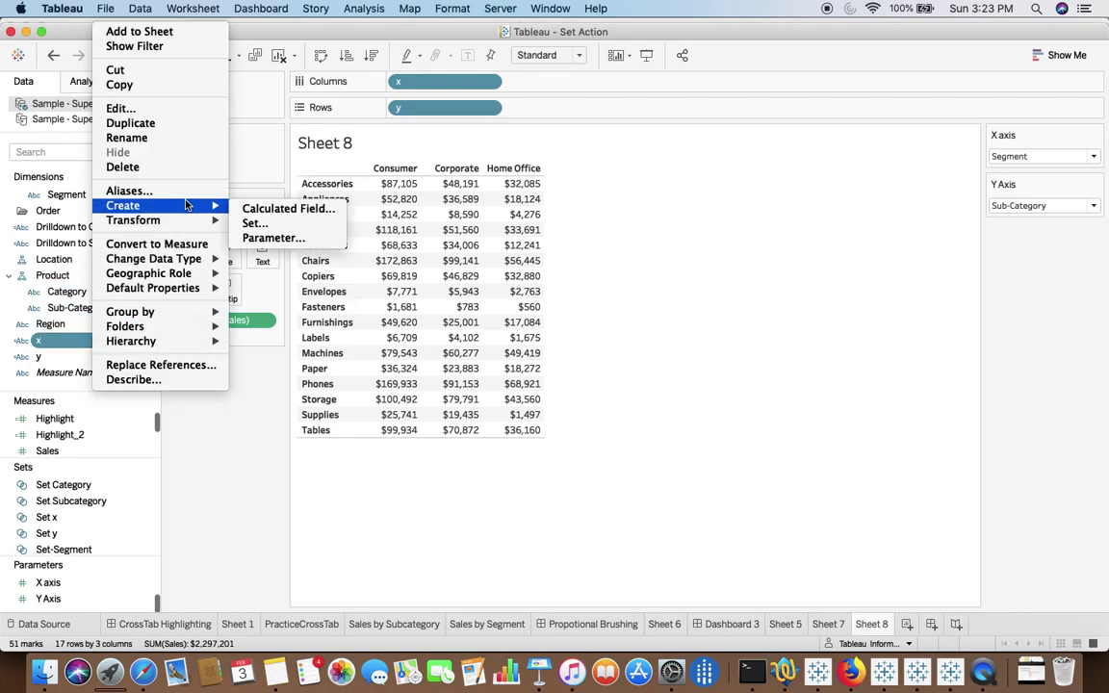
left_click(256, 222)
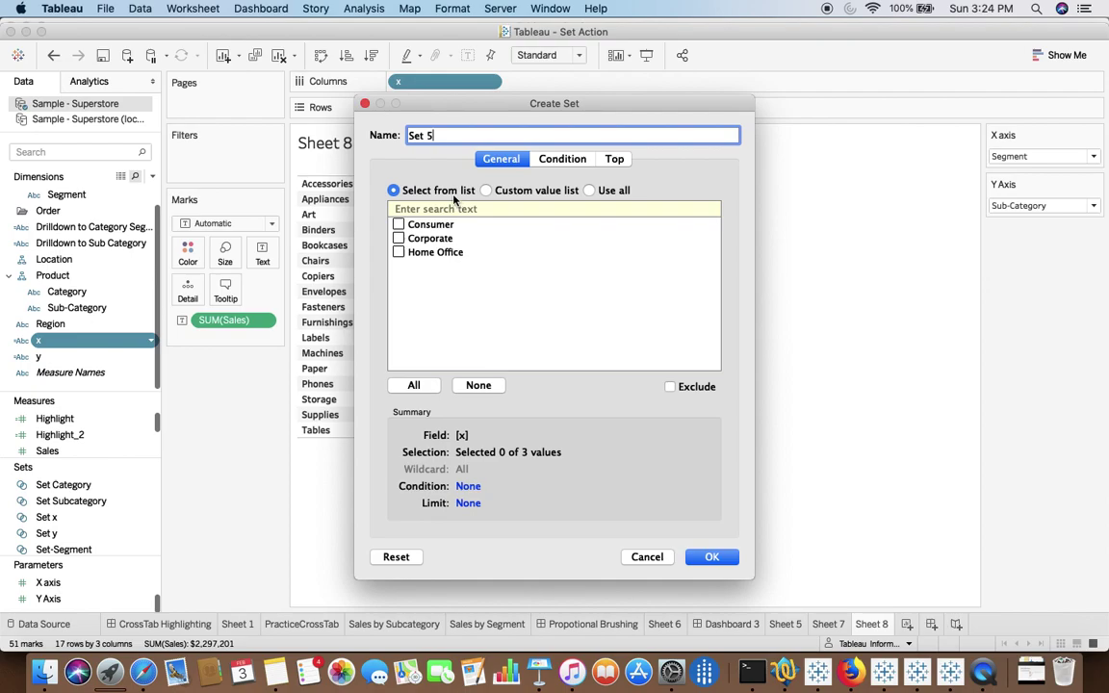
left_click(712, 557)
- Create Set y from the y field, then bring Keynote's Set Action slide forward
right_click(86, 359)
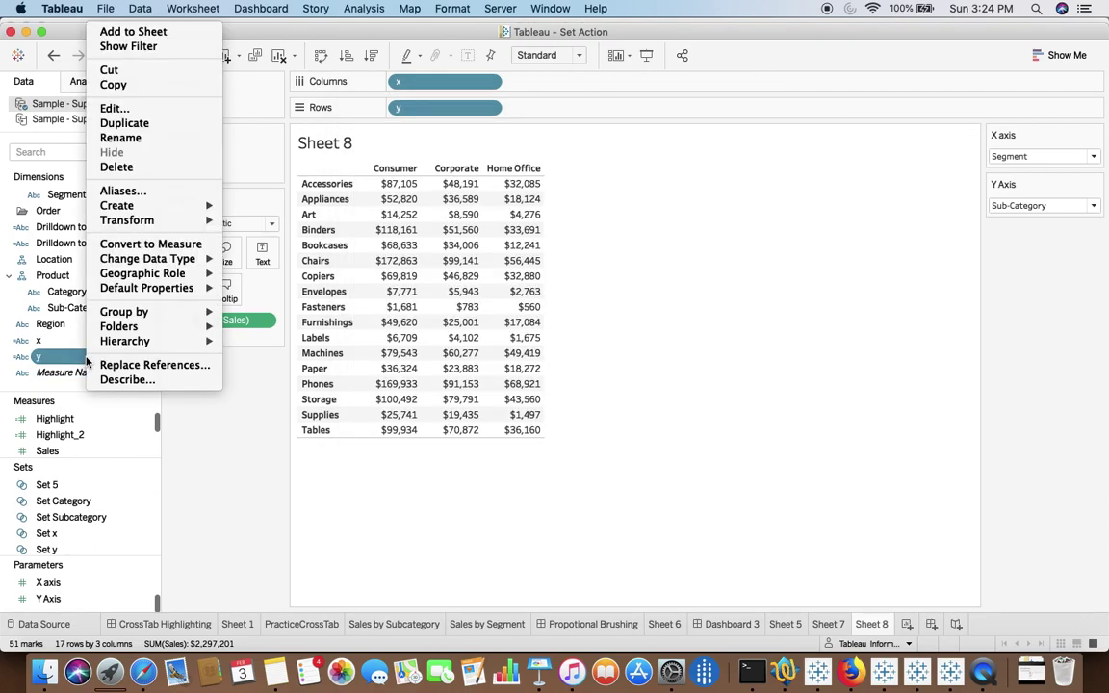
mouse_move(193, 206)
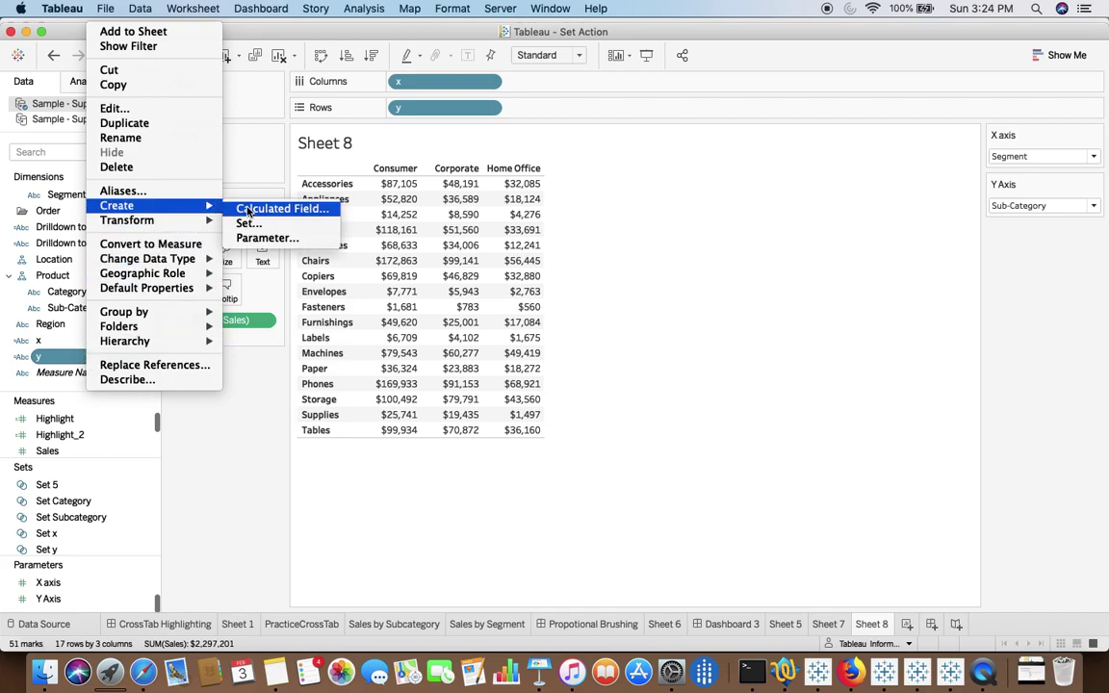
left_click(246, 223)
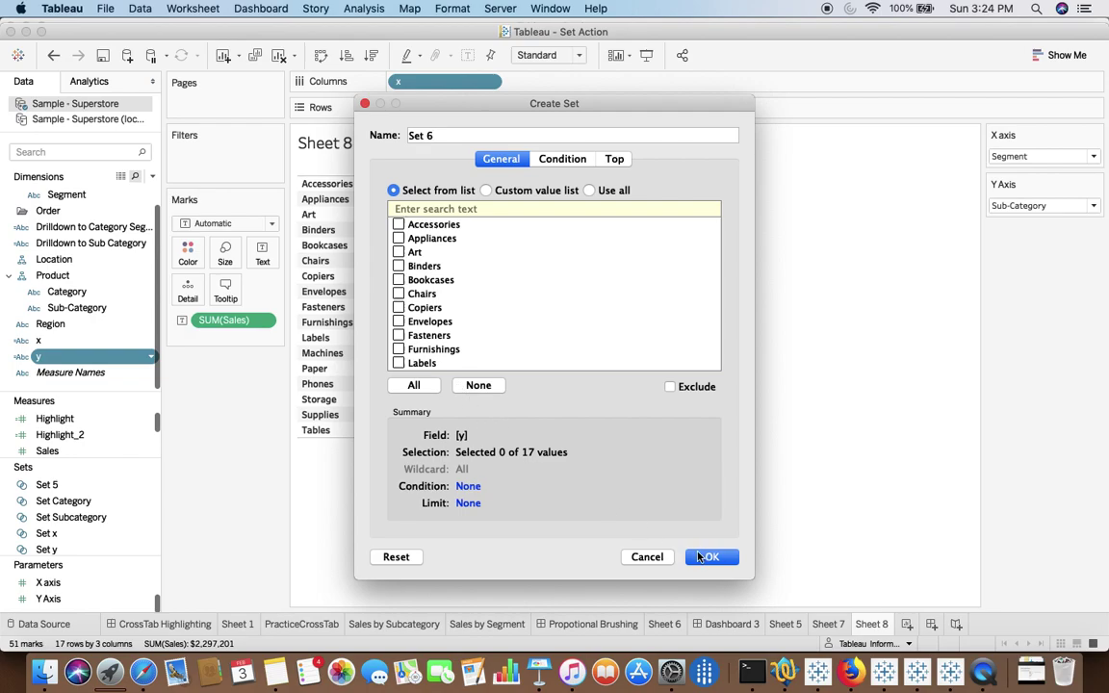
left_click(702, 557)
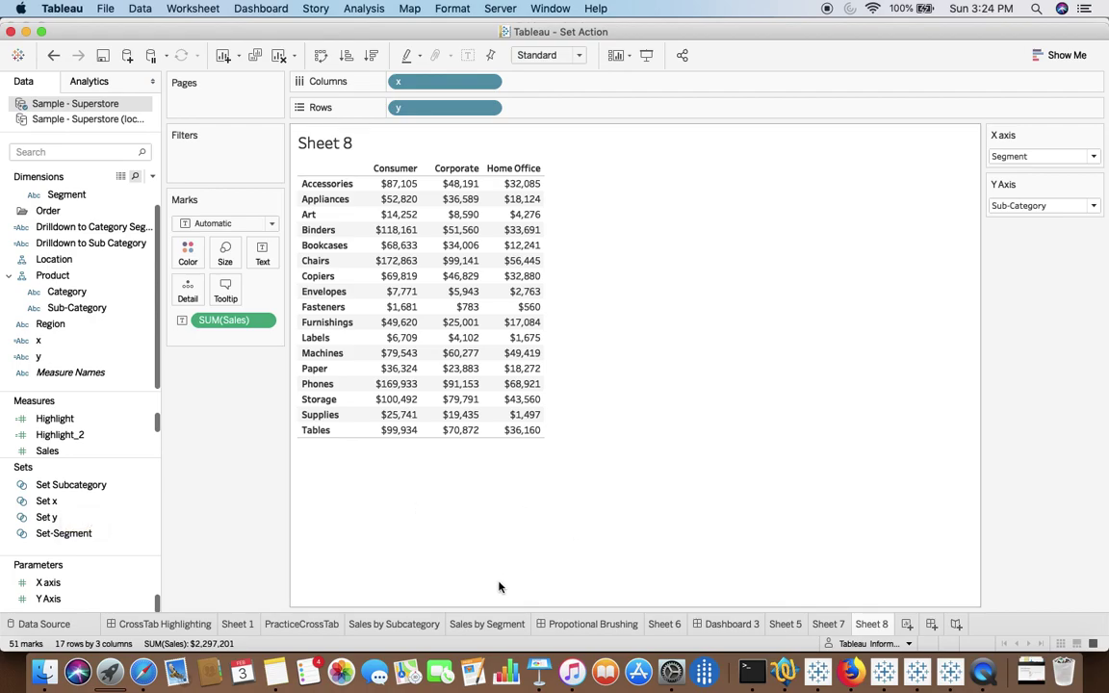
left_click(539, 671)
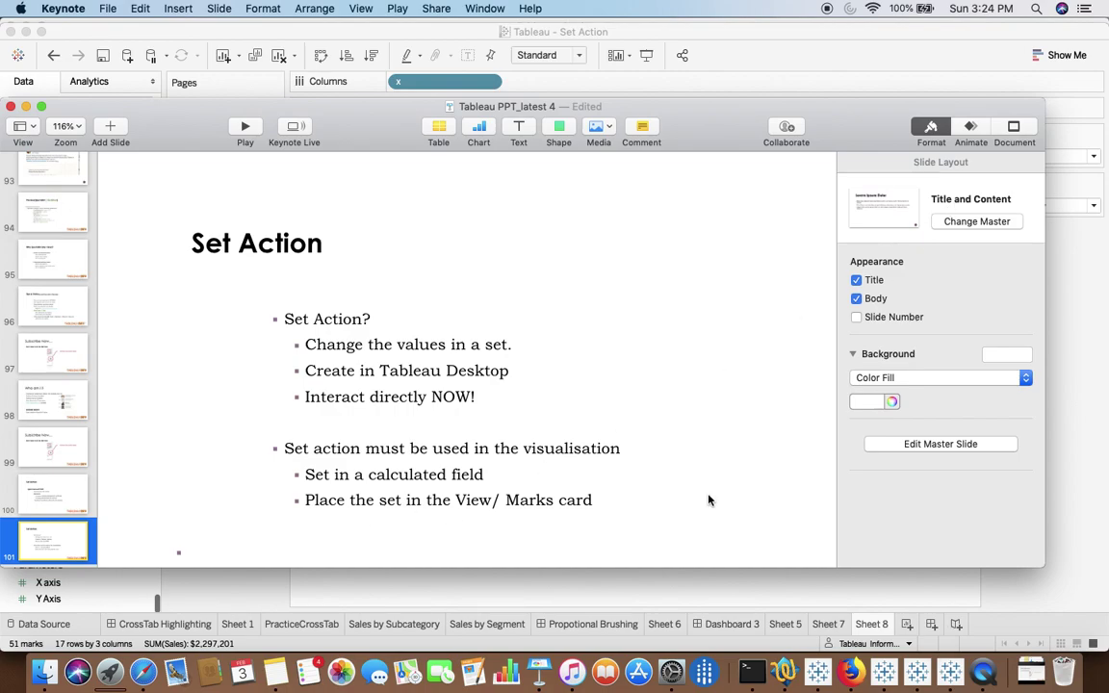
- Bring Tableau back in front, showing Sheet 8's Sales crosstab with Set x and Set y
left_click(629, 597)
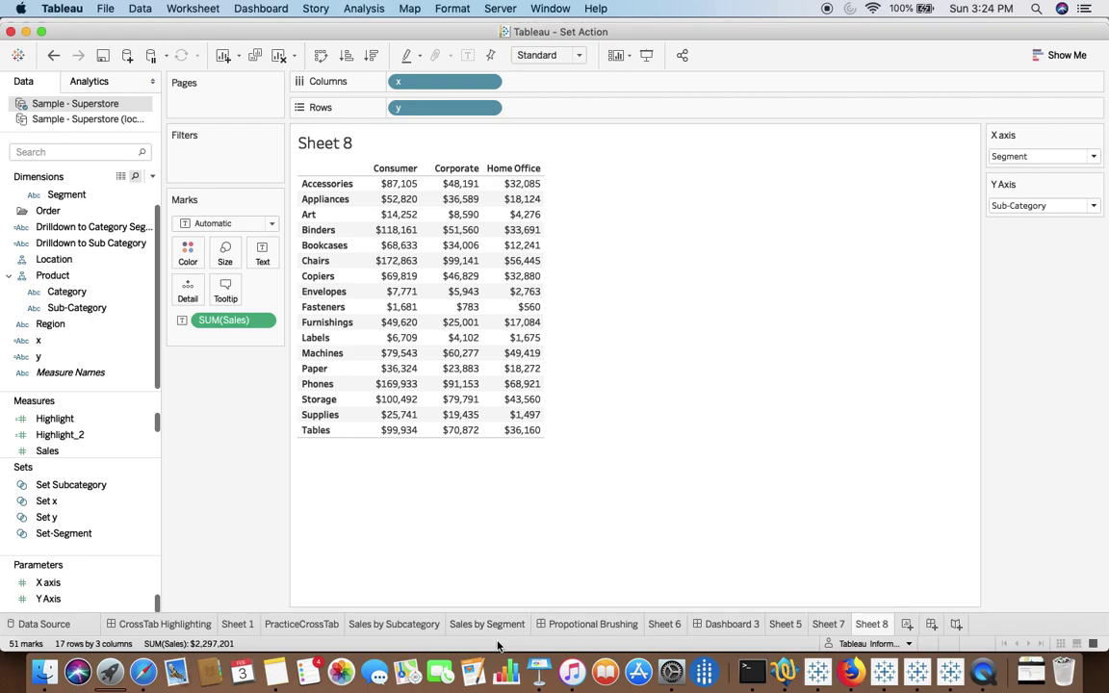
- Edit Highlight_2, IIF([Set x] OR [Set y],1,-1), looking up IIF in the function help
left_click(98, 439)
right_click(98, 439)
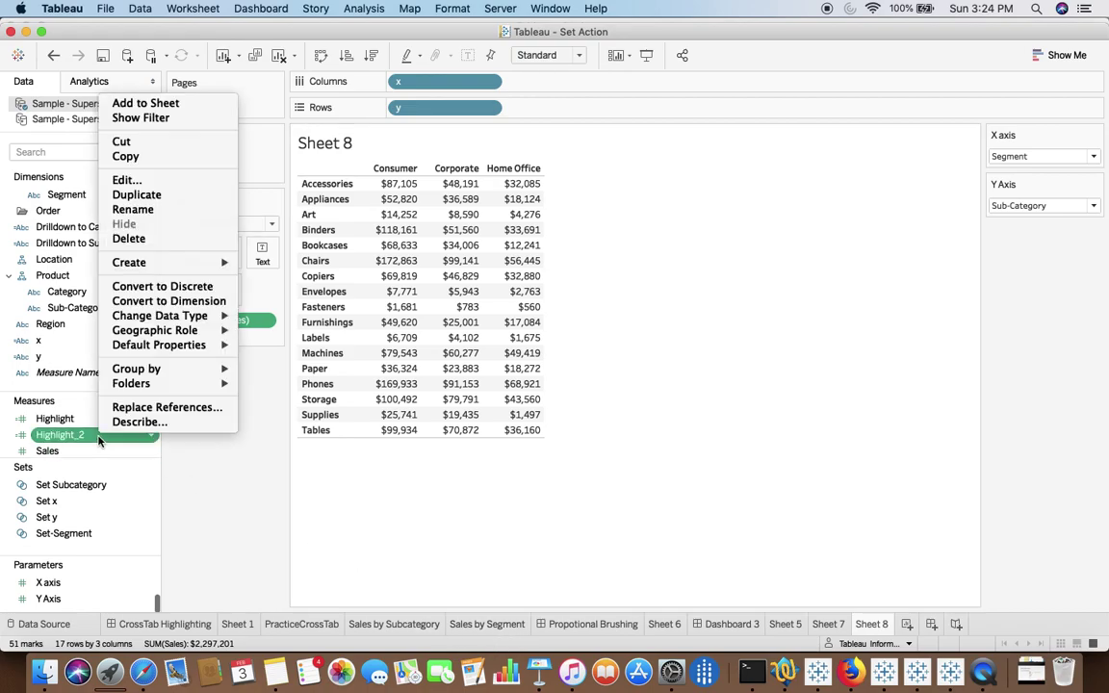
left_click(132, 181)
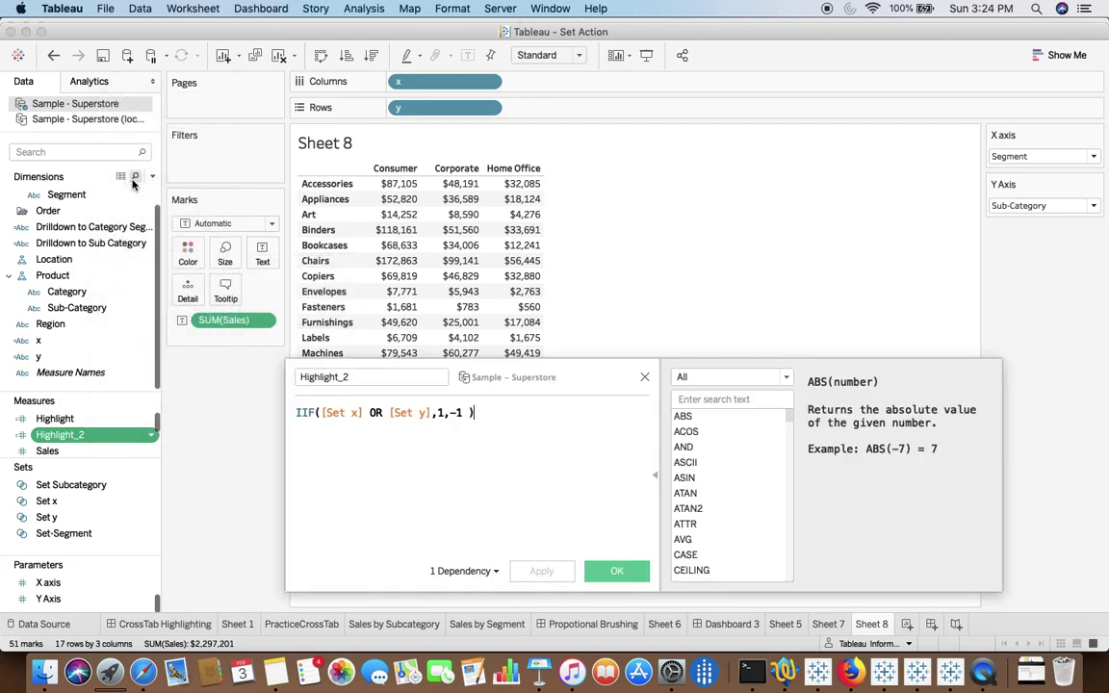
left_click(698, 399)
type("iif")
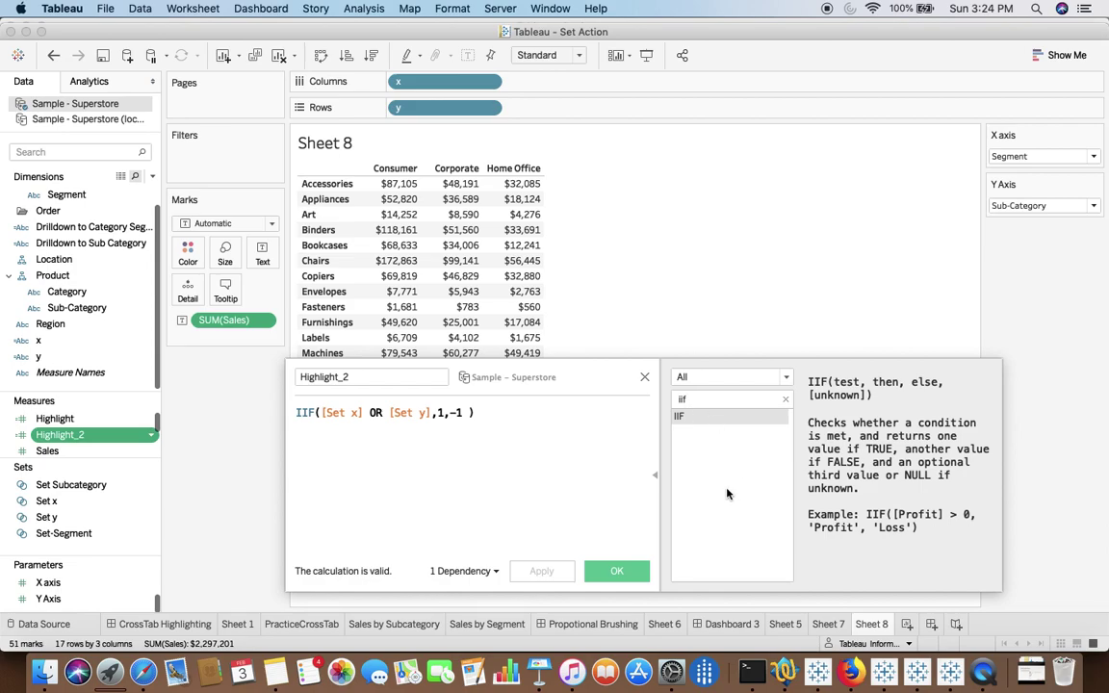
left_click(616, 575)
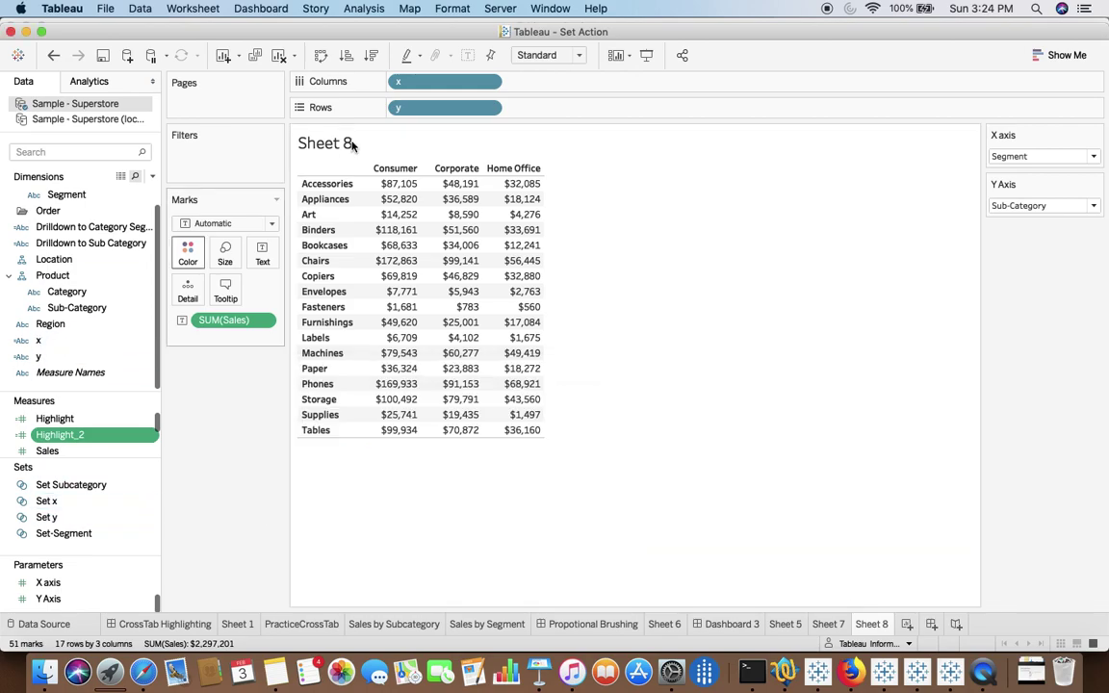
- Inspect the Sheet 8 Sales crosstab of 17 sub-categories by segment, totalling $2,297,201
mouse_move(369, 189)
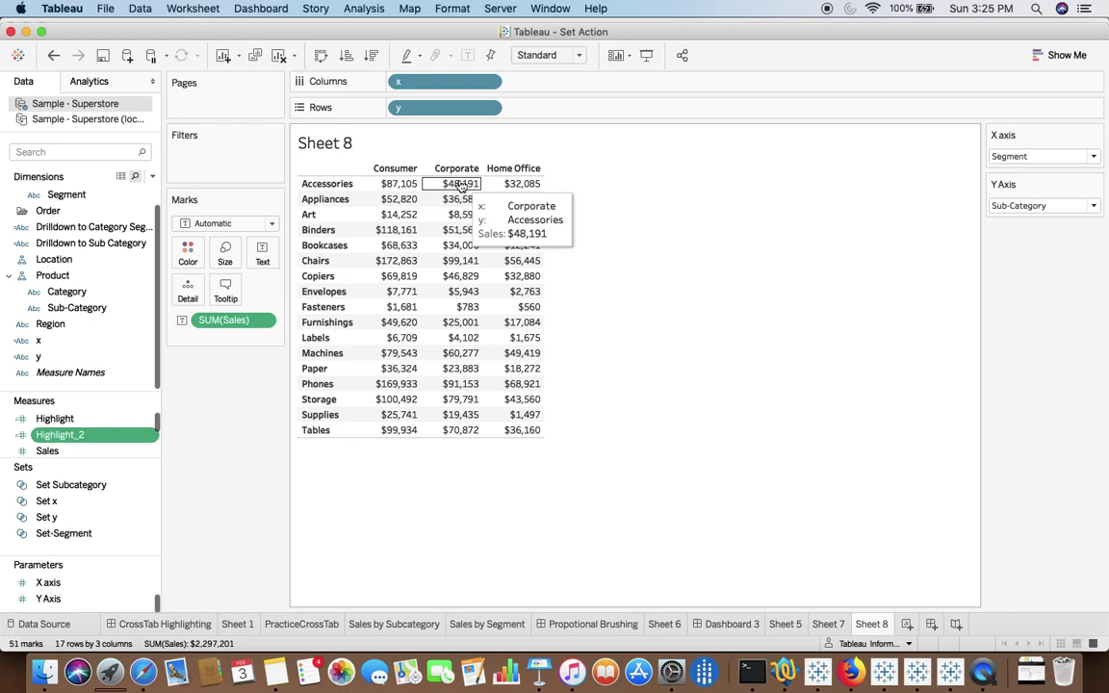
- Add a Change Set Values action from the worksheet's Actions list
left_click(185, 12)
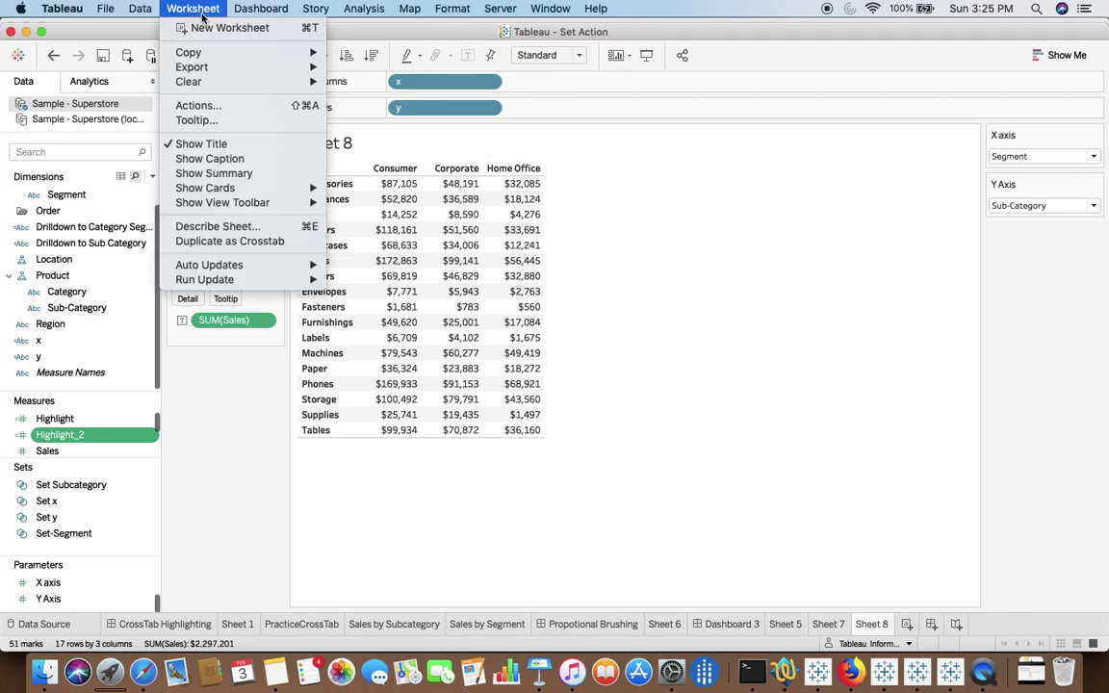
left_click(202, 108)
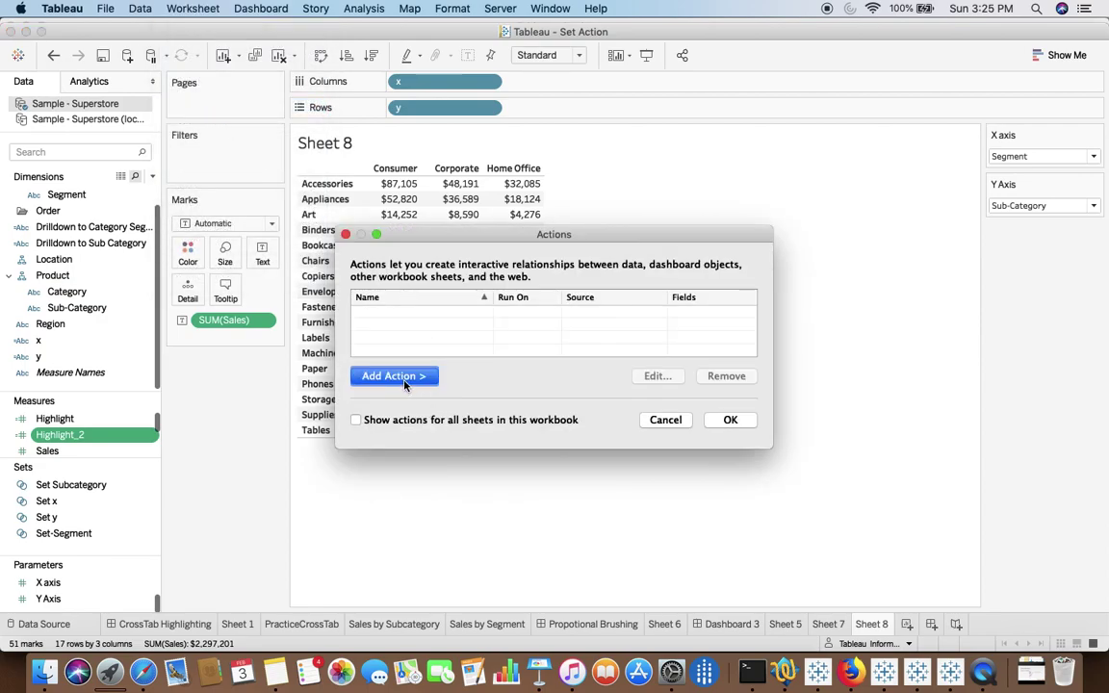
left_click(395, 376)
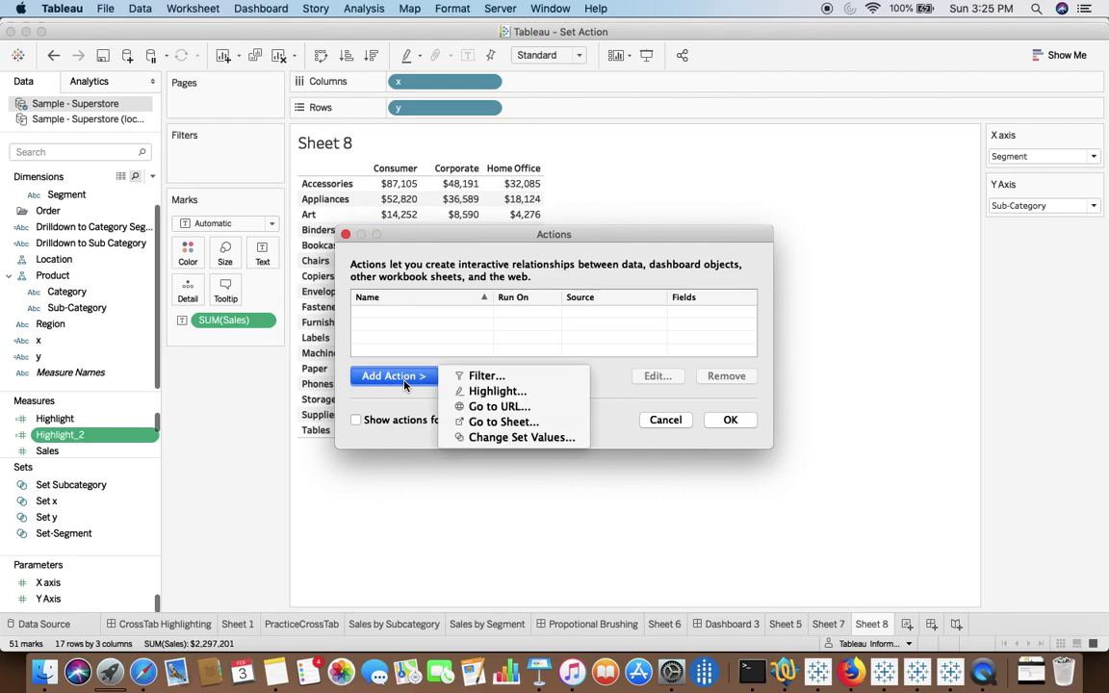
left_click(481, 439)
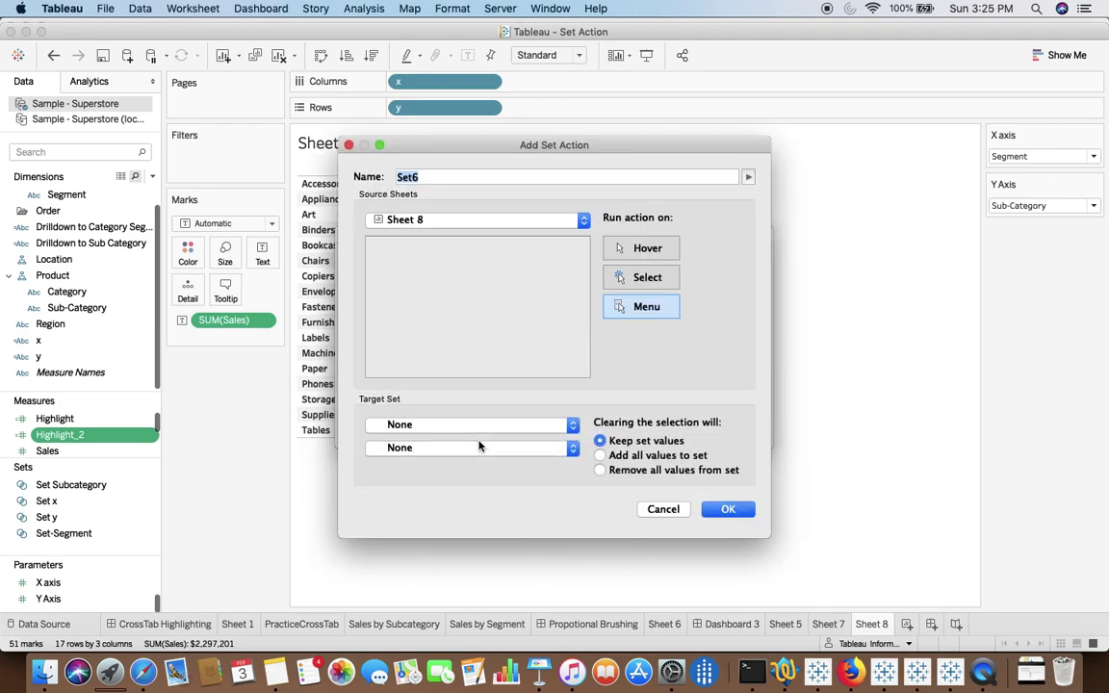
- Make it a hover action named Set@X targeting Set x in Sample - Superstore, removing all values on clear
left_click(636, 249)
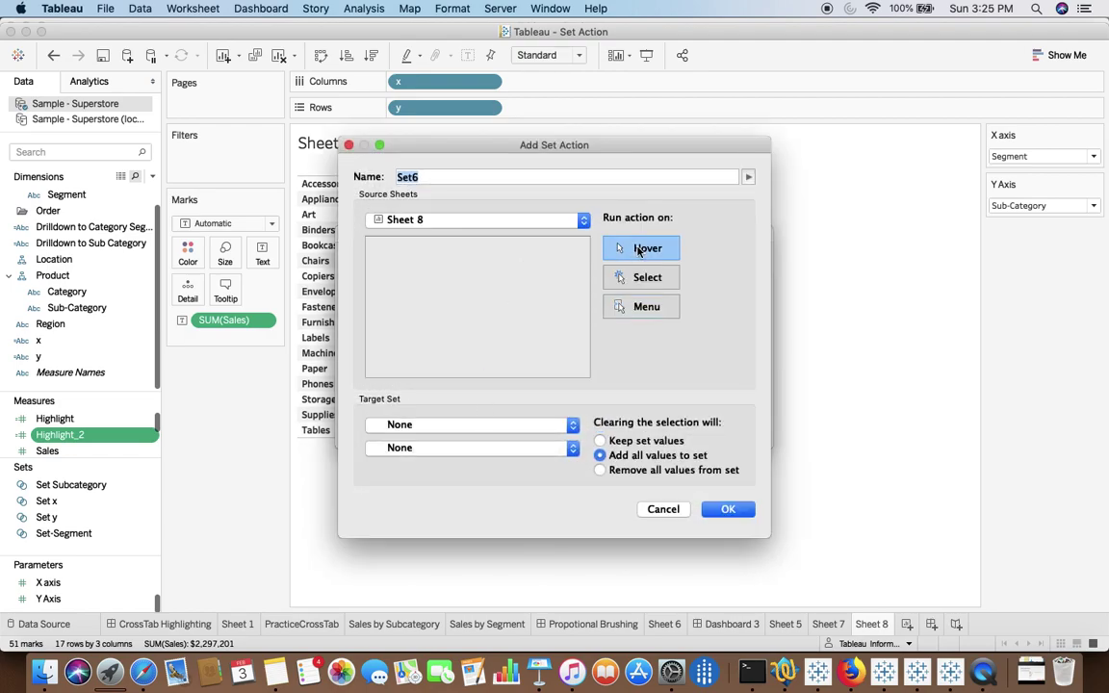
left_click(430, 181)
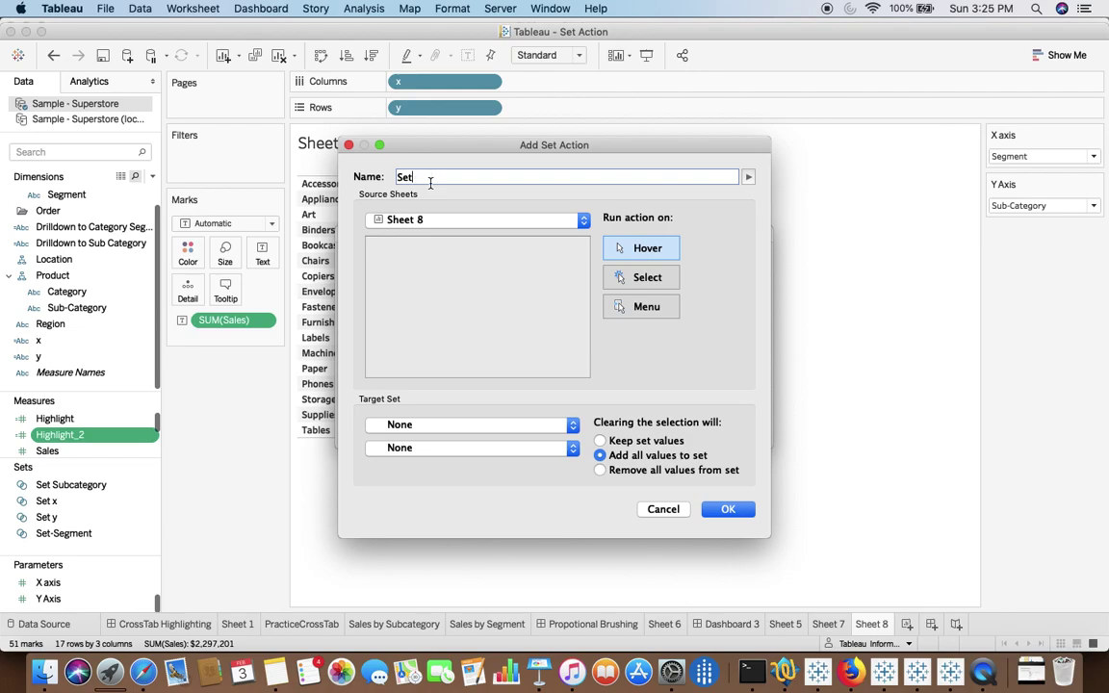
type("@X")
left_click(411, 430)
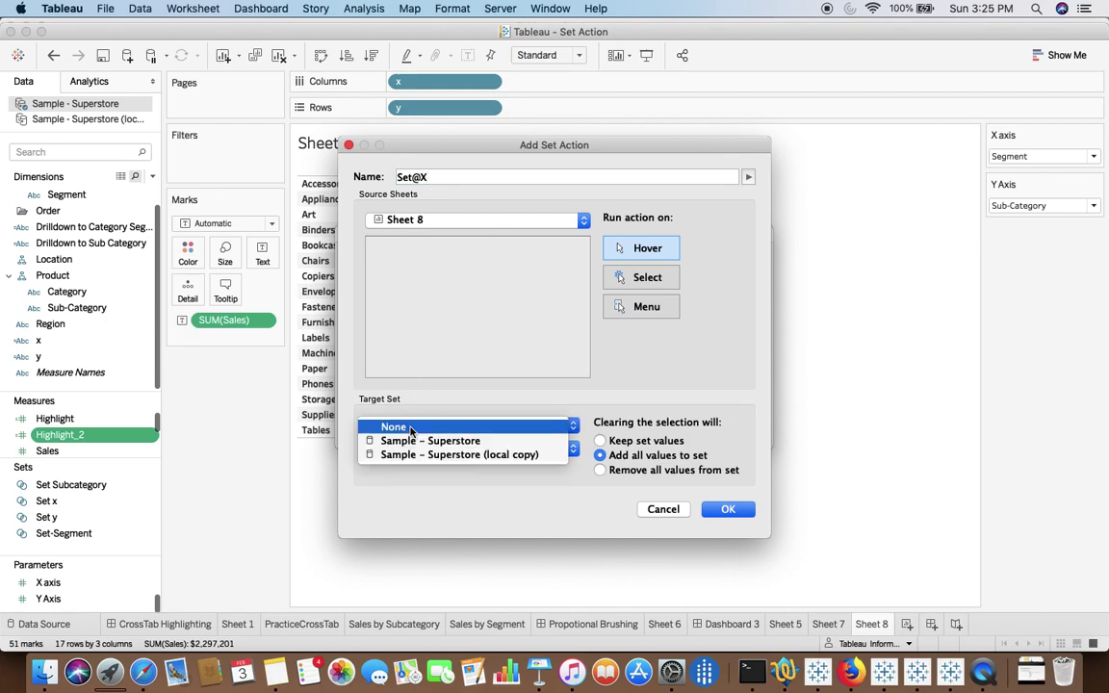
left_click(411, 443)
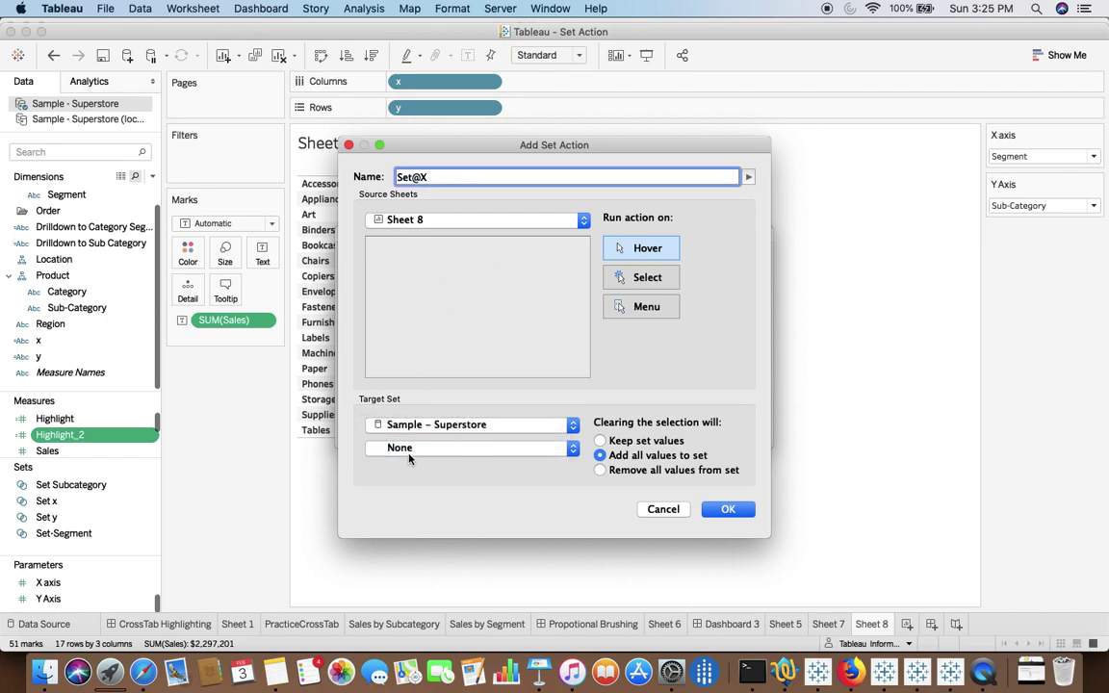
left_click(409, 453)
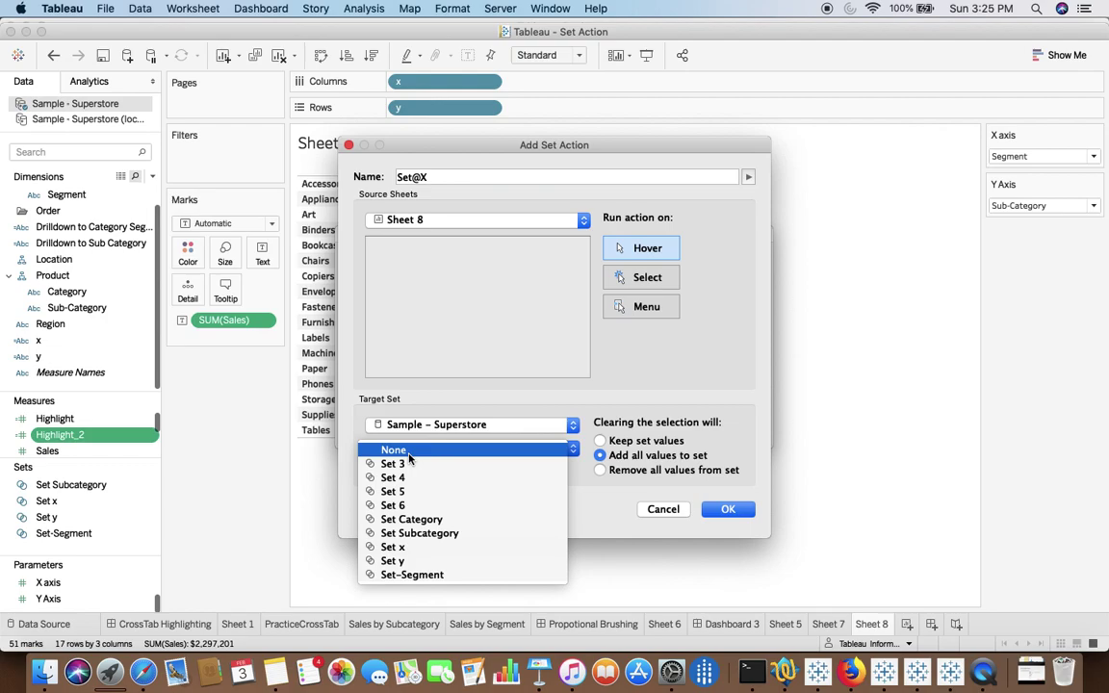
left_click(395, 548)
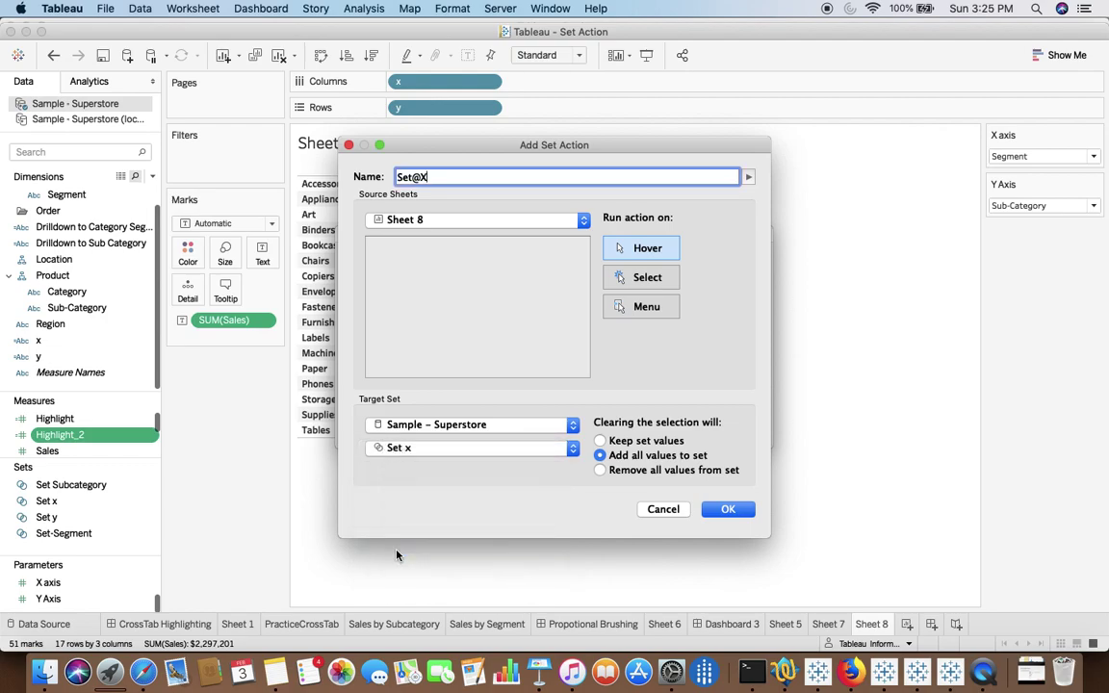
left_click(602, 471)
- Save Set@X and start a second Change Set Values action
left_click(719, 509)
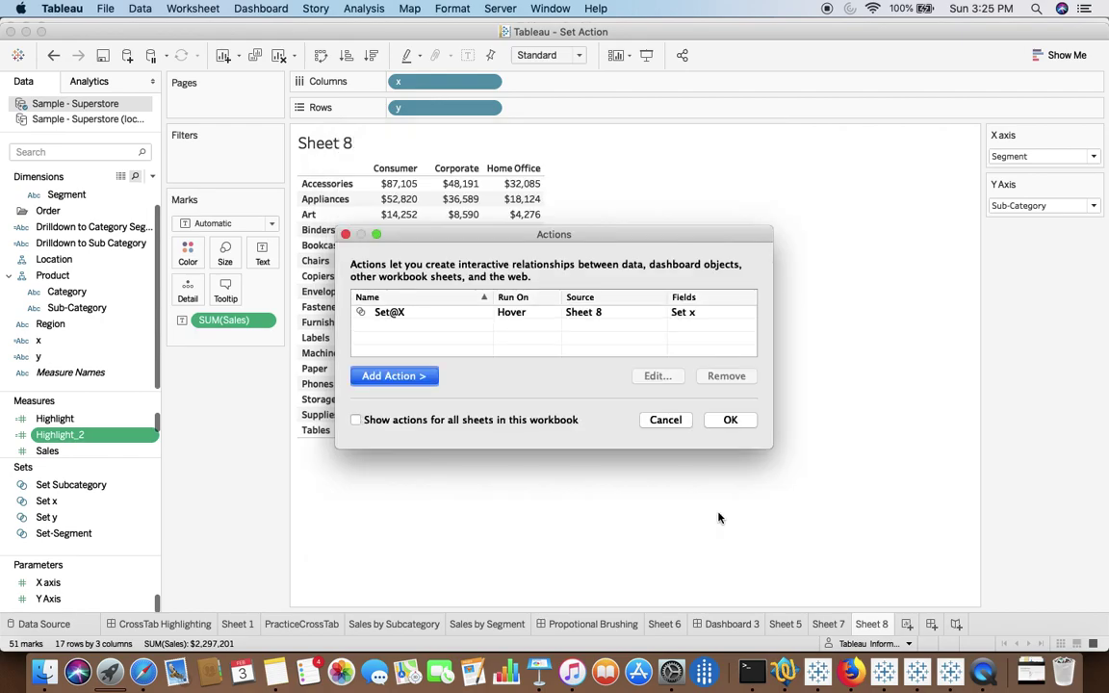
left_click(407, 383)
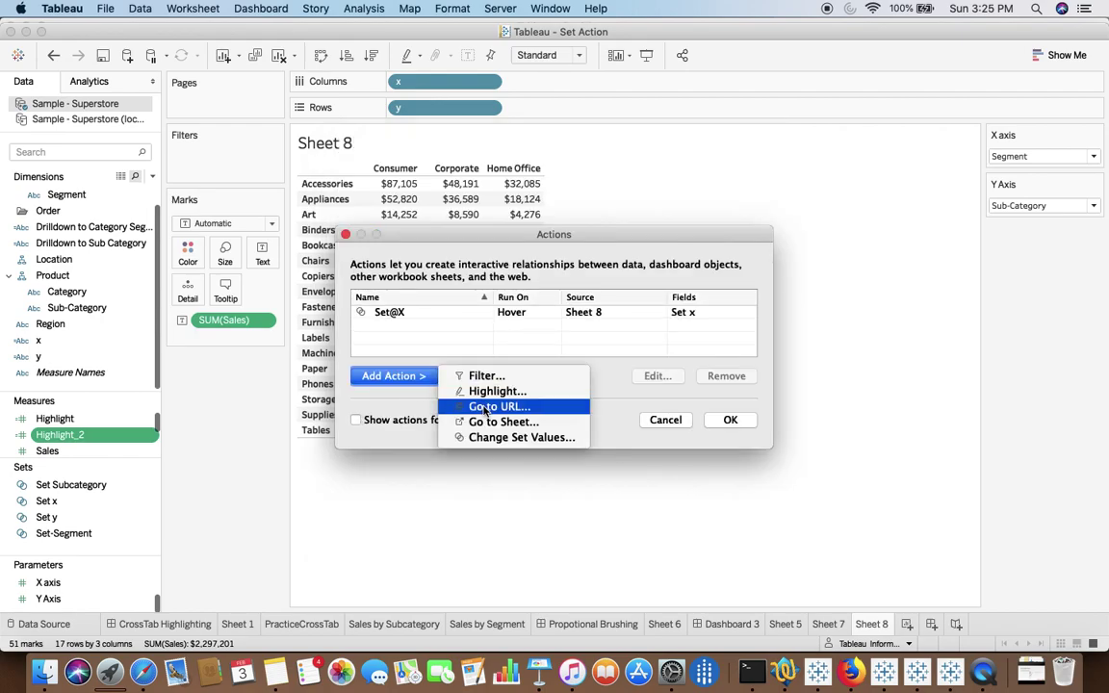
left_click(489, 442)
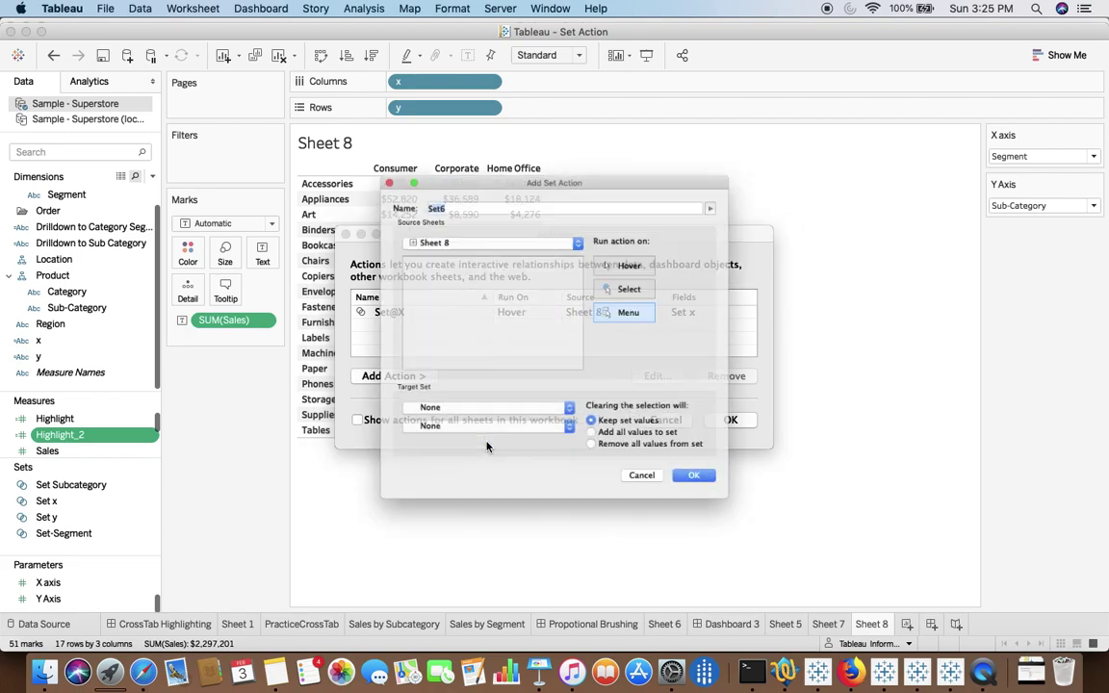
- Name it Set@Y, run on hover, target Set y in Sample - Superstore, and save
left_click(434, 177)
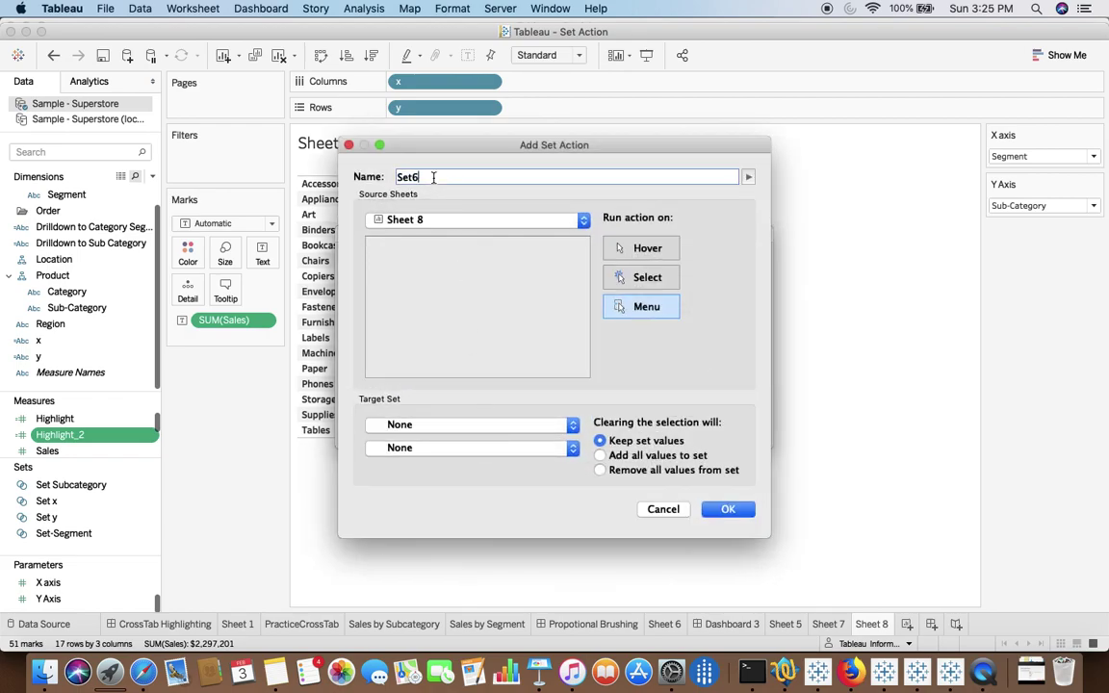
type("@Y")
left_click(639, 248)
left_click(432, 432)
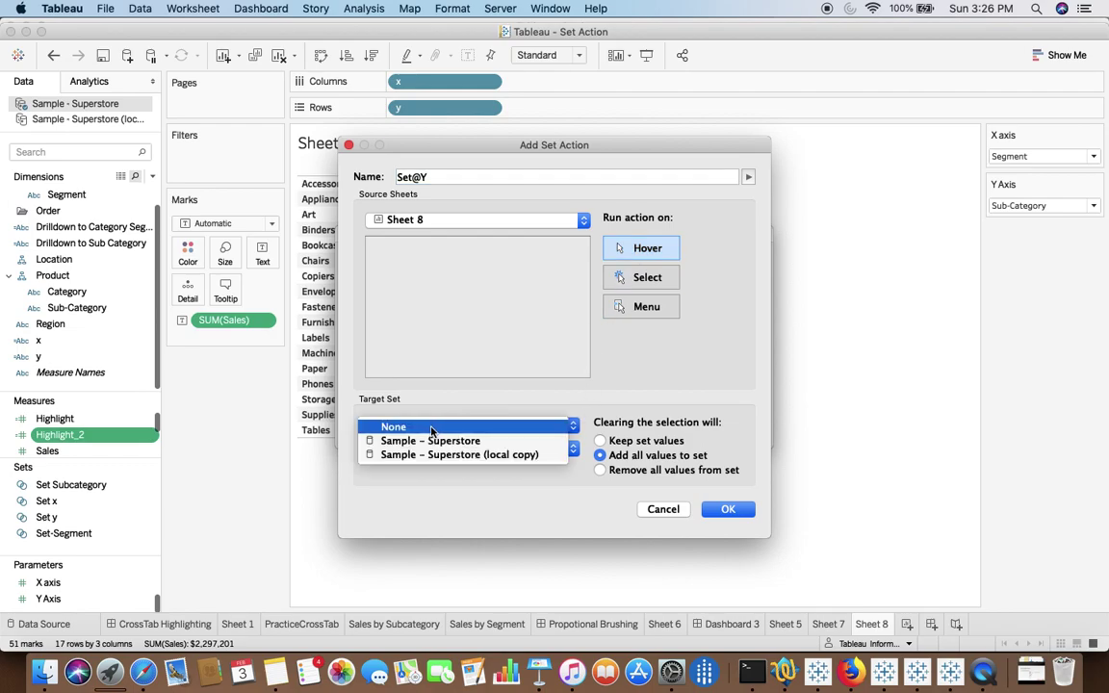
left_click(426, 438)
left_click(420, 449)
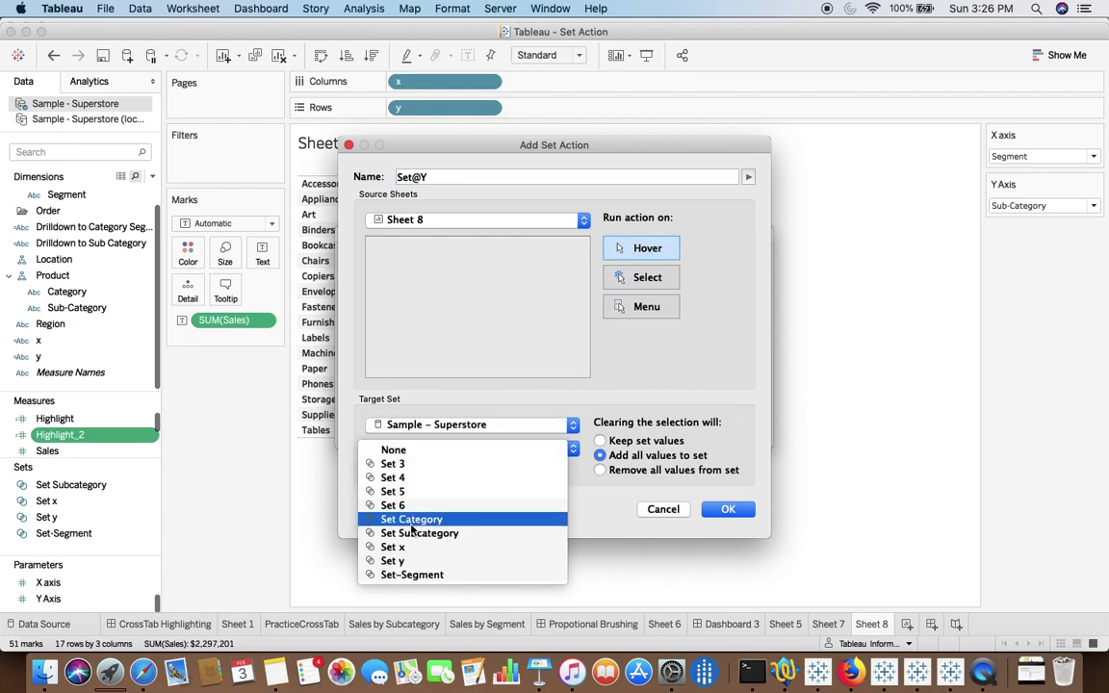
left_click(409, 561)
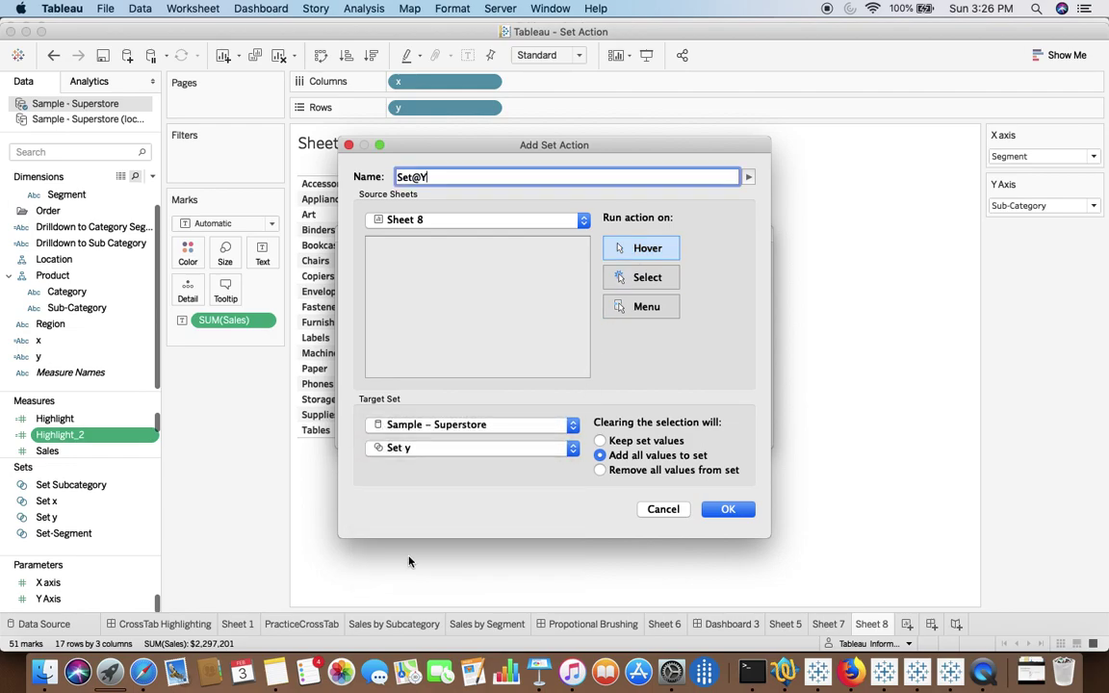
left_click(729, 510)
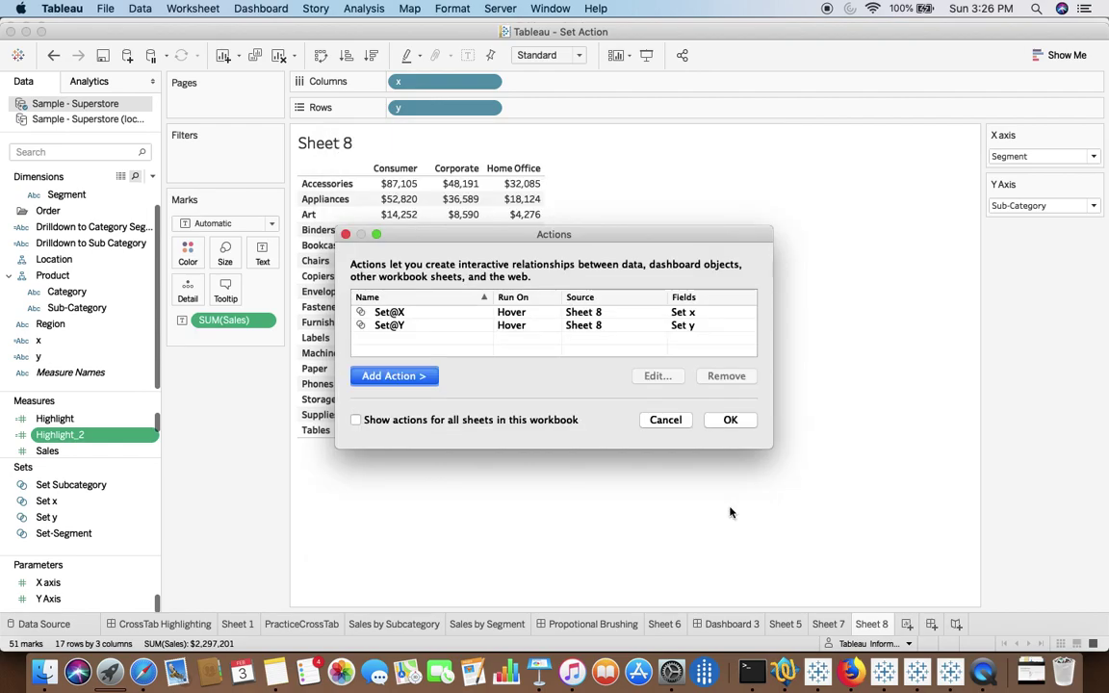
left_click(730, 420)
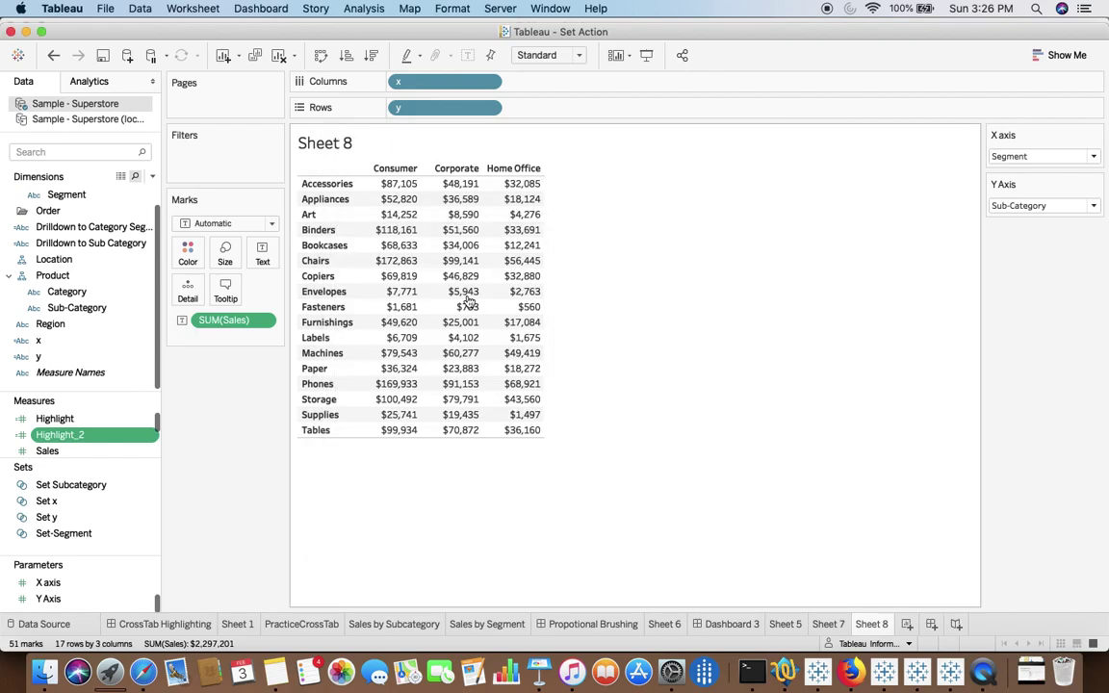
- Colour the crosstab by Highlight_2 using a stepped colour palette with 2 steps
mouse_move(469, 300)
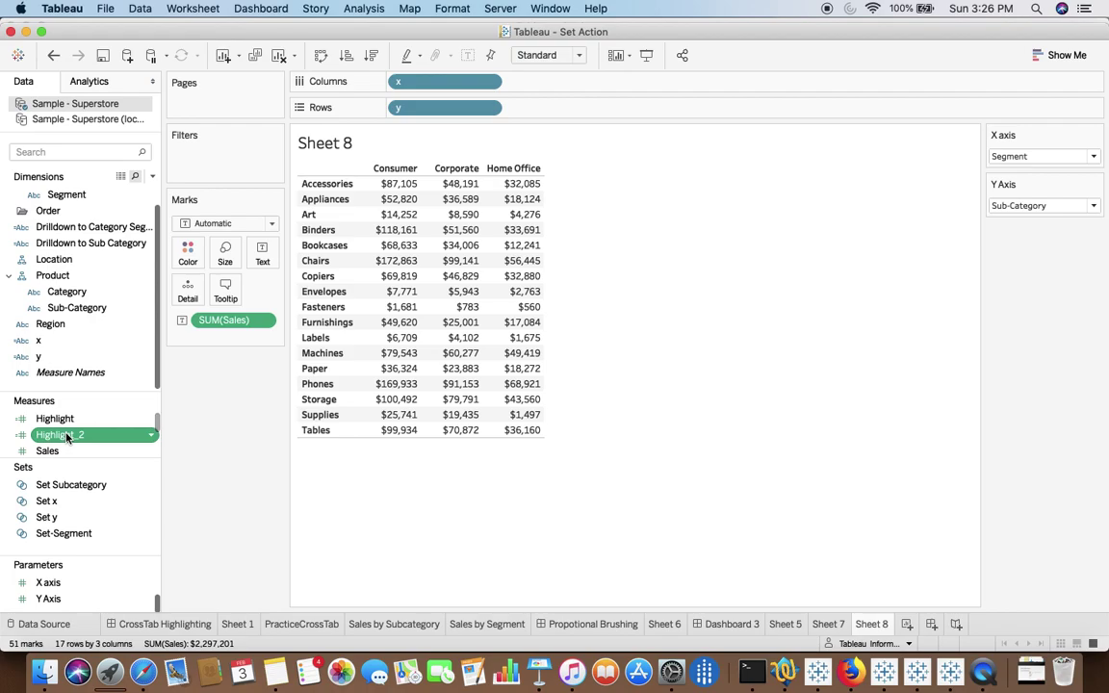
left_click_drag(67, 438, 188, 251)
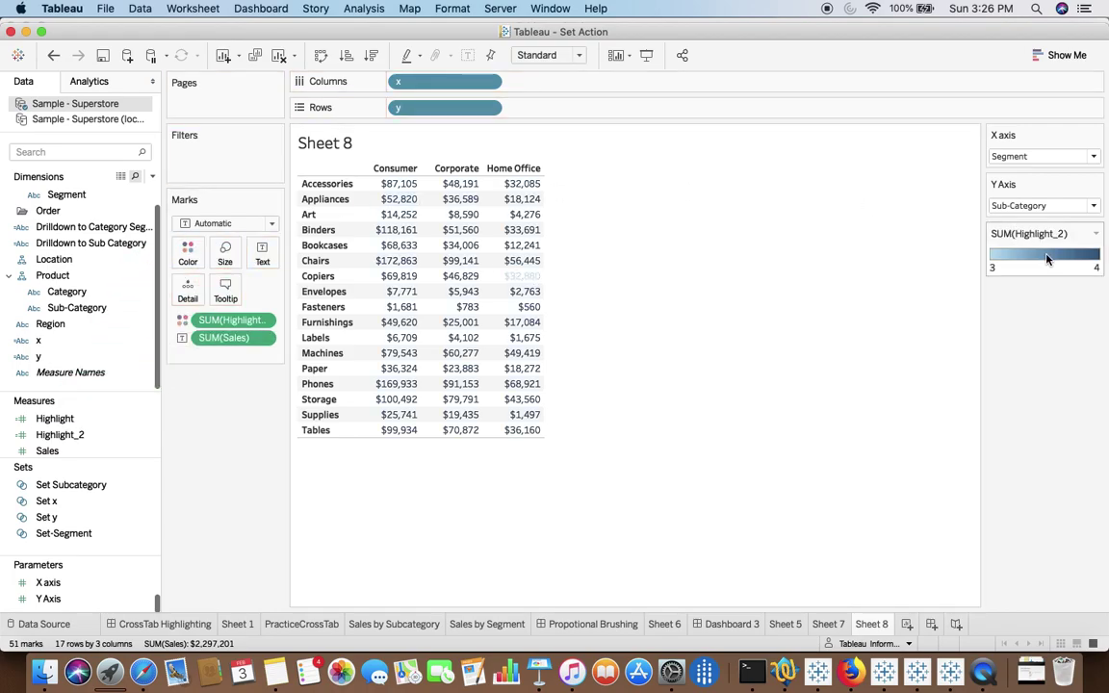
double_click(1015, 233)
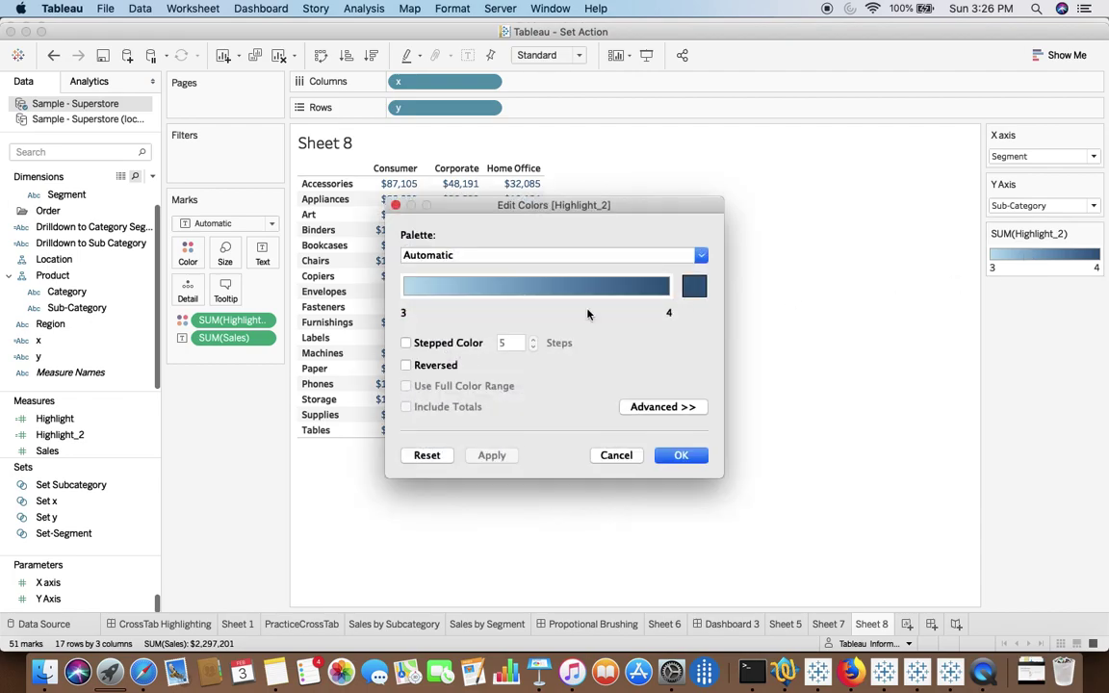
left_click(405, 343)
left_click(501, 344)
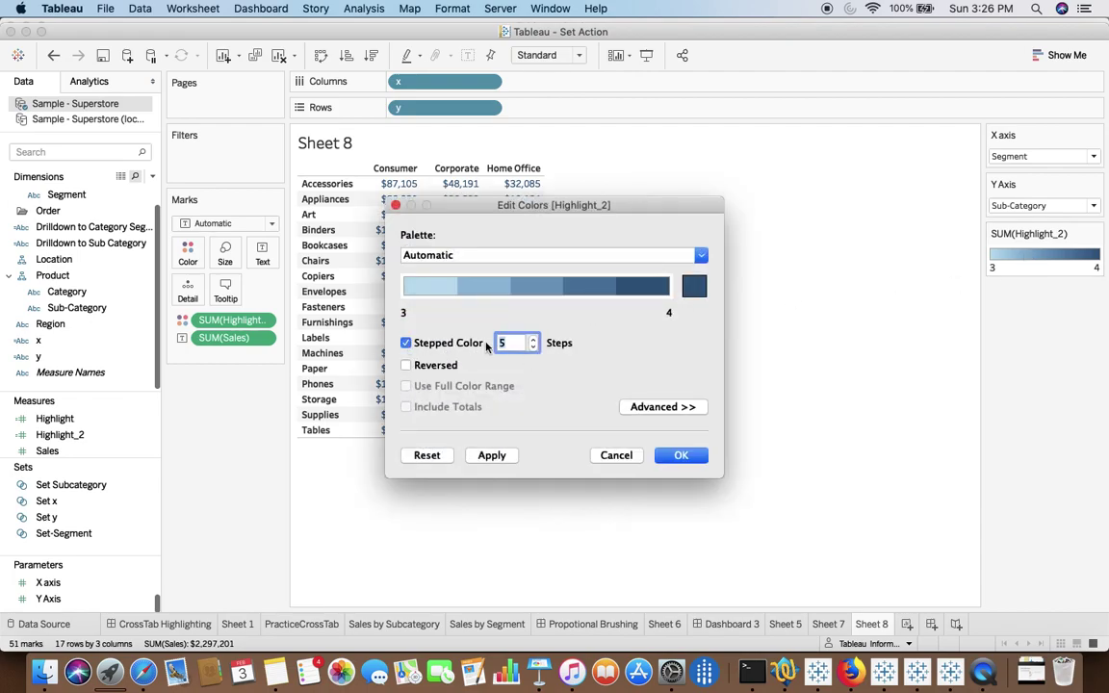
key("BackSpace")
type("2")
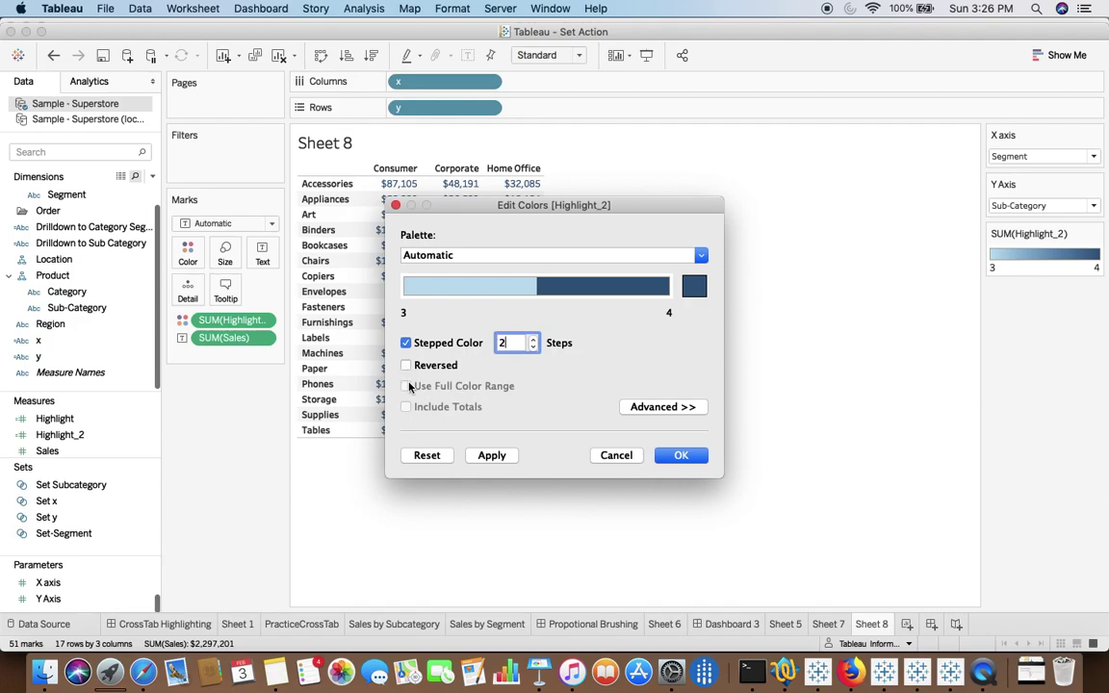
- Fix the advanced colour range to start at -1 with its centre at 0
left_click(663, 407)
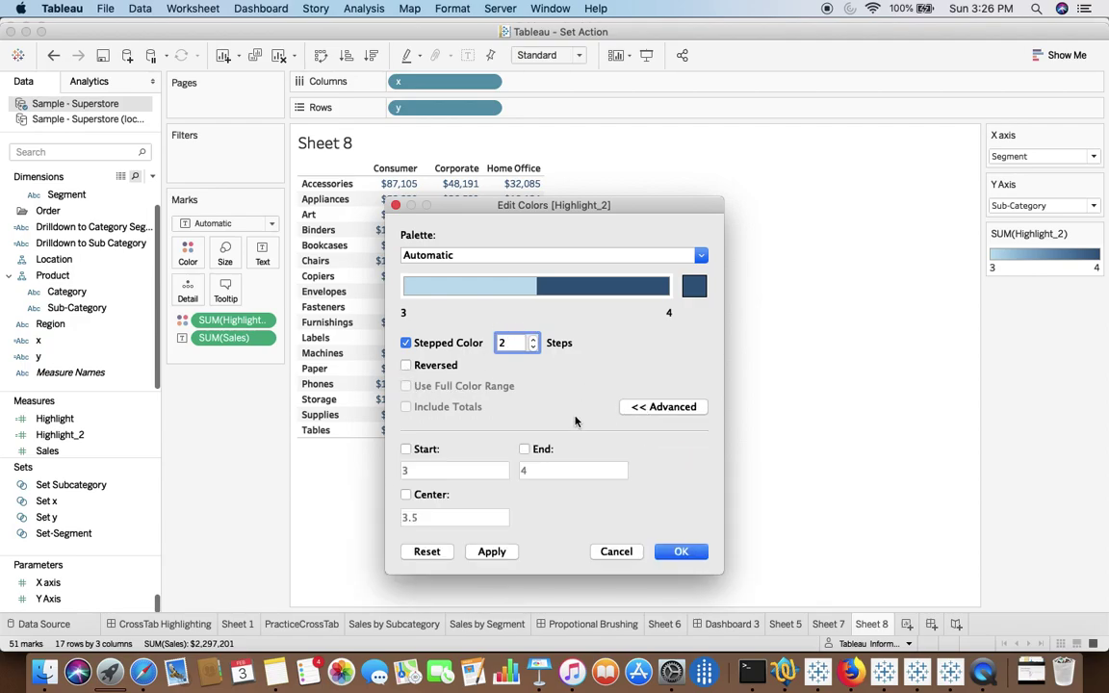
left_click(407, 450)
left_click(524, 449)
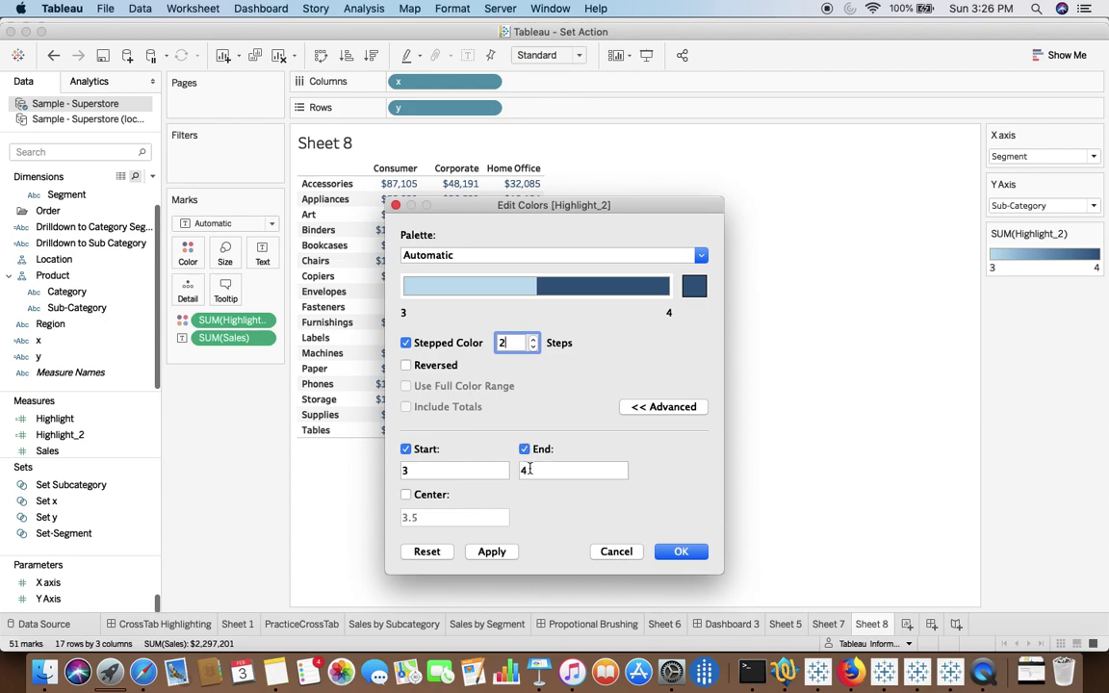
left_click(529, 469)
key("BackSpace")
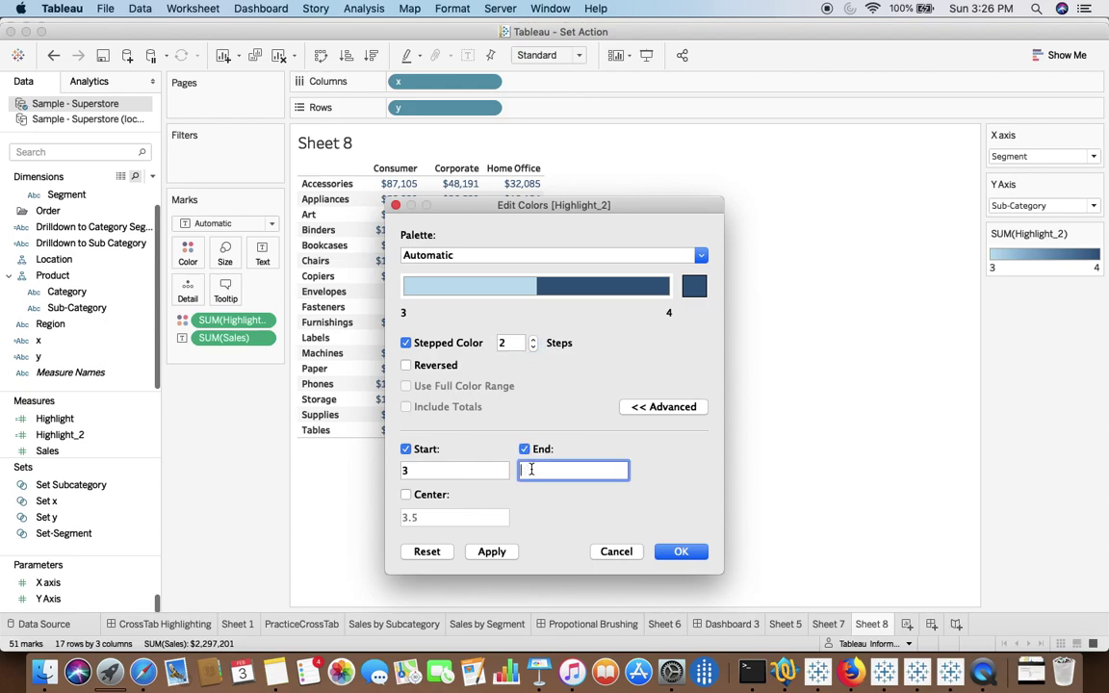
type("3")
double_click(435, 471)
type("1")
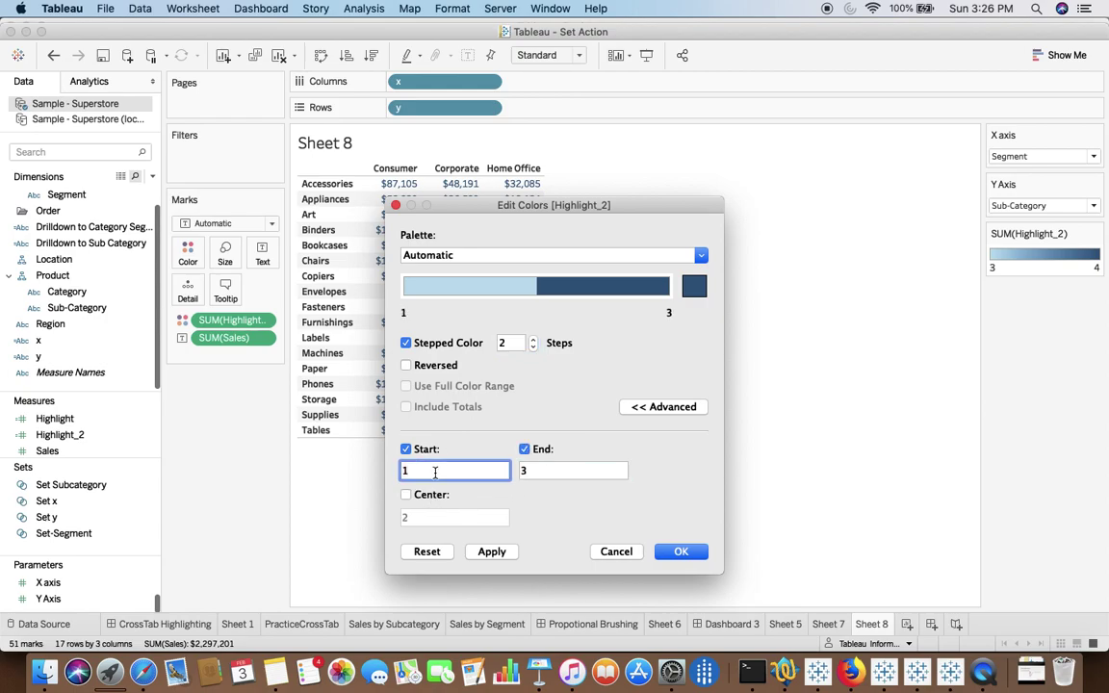
key("BackSpace")
type("-1")
left_click(405, 495)
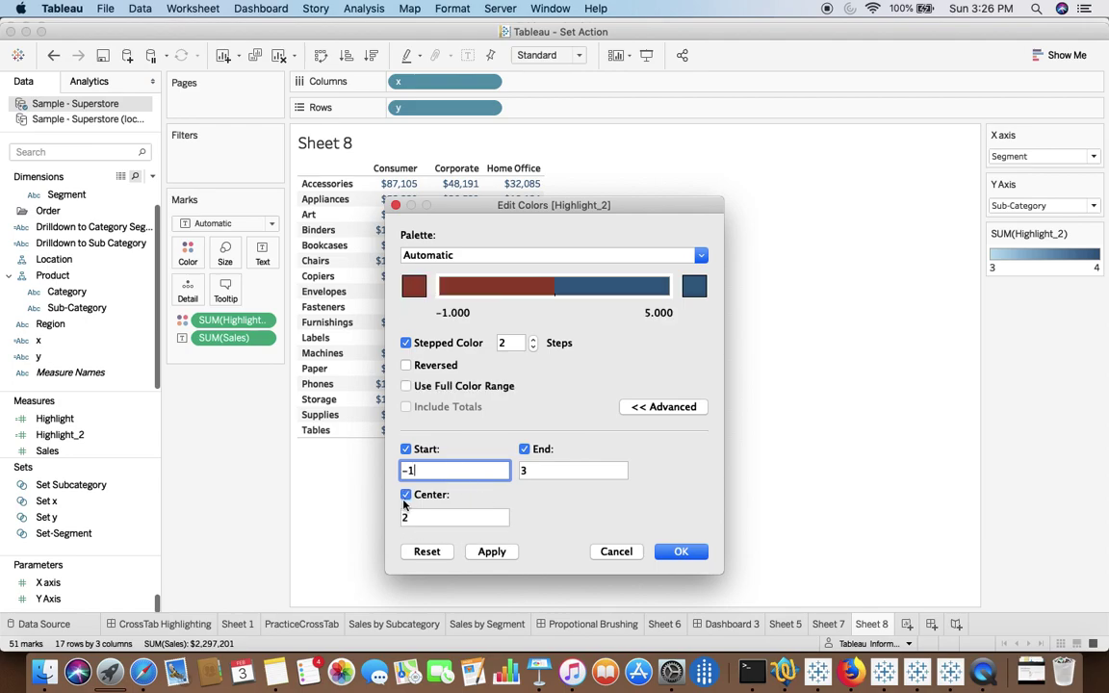
left_click(405, 517)
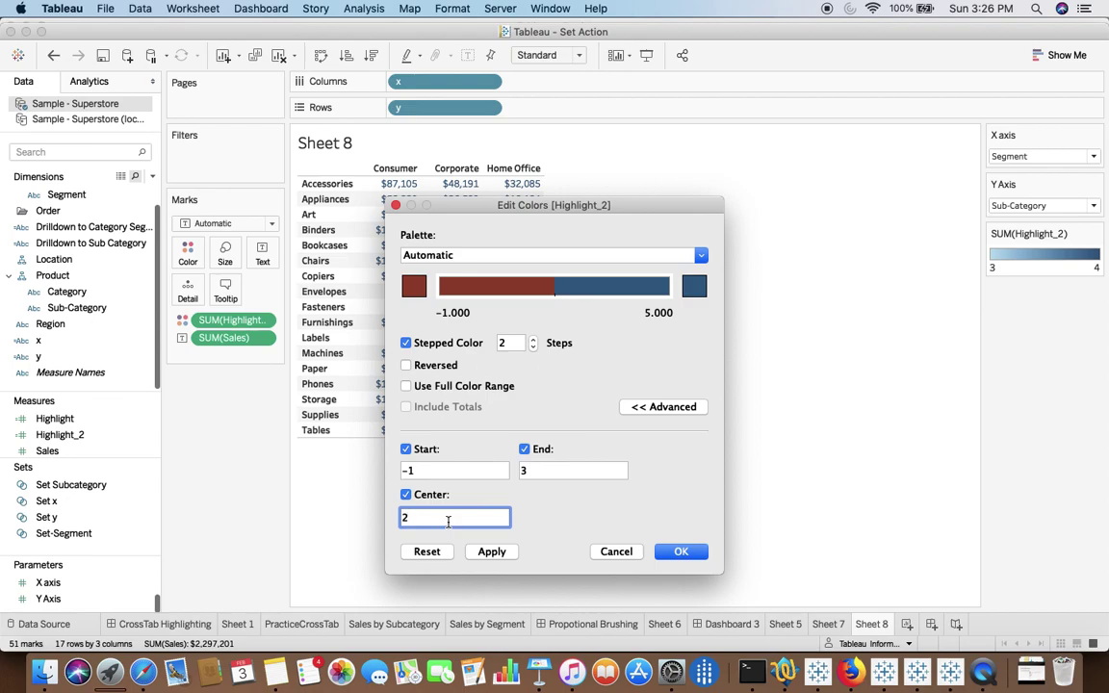
key("BackSpace")
type("0")
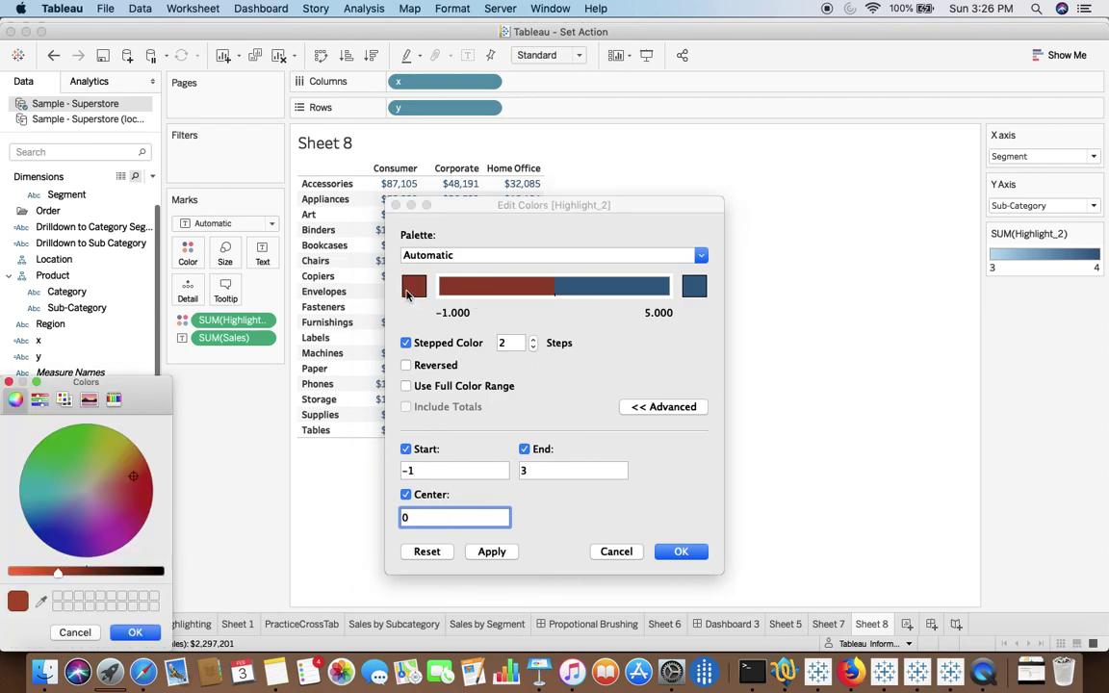
- Make the palette's low-end colour white and set the range end to 1
left_click(18, 572)
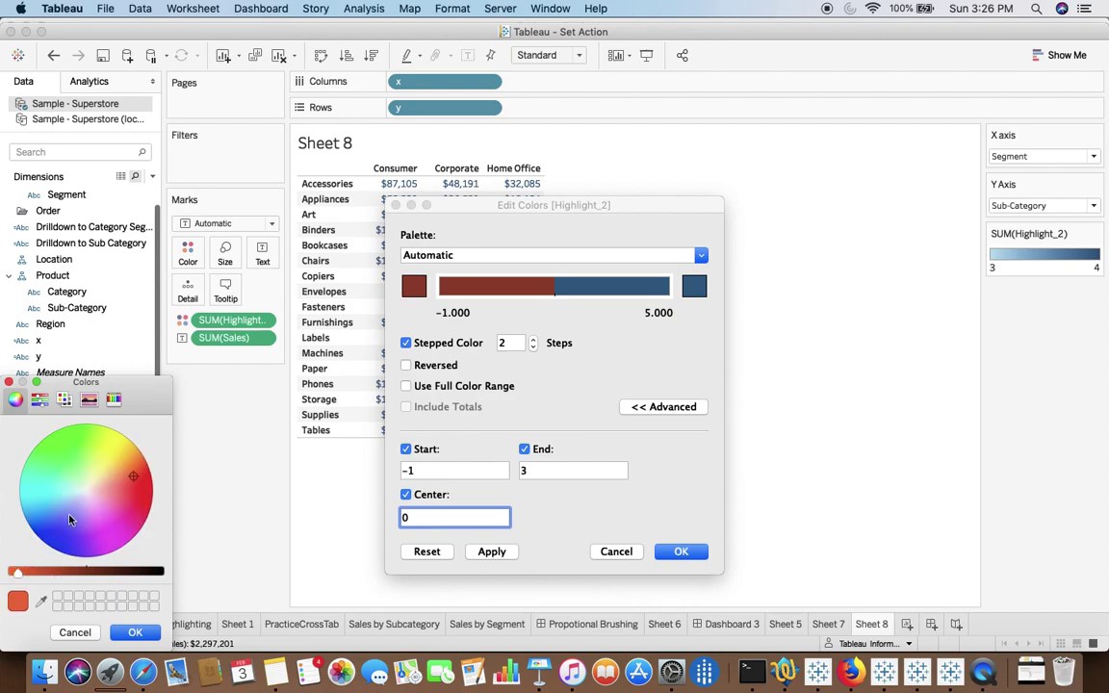
left_click(86, 490)
left_click(134, 632)
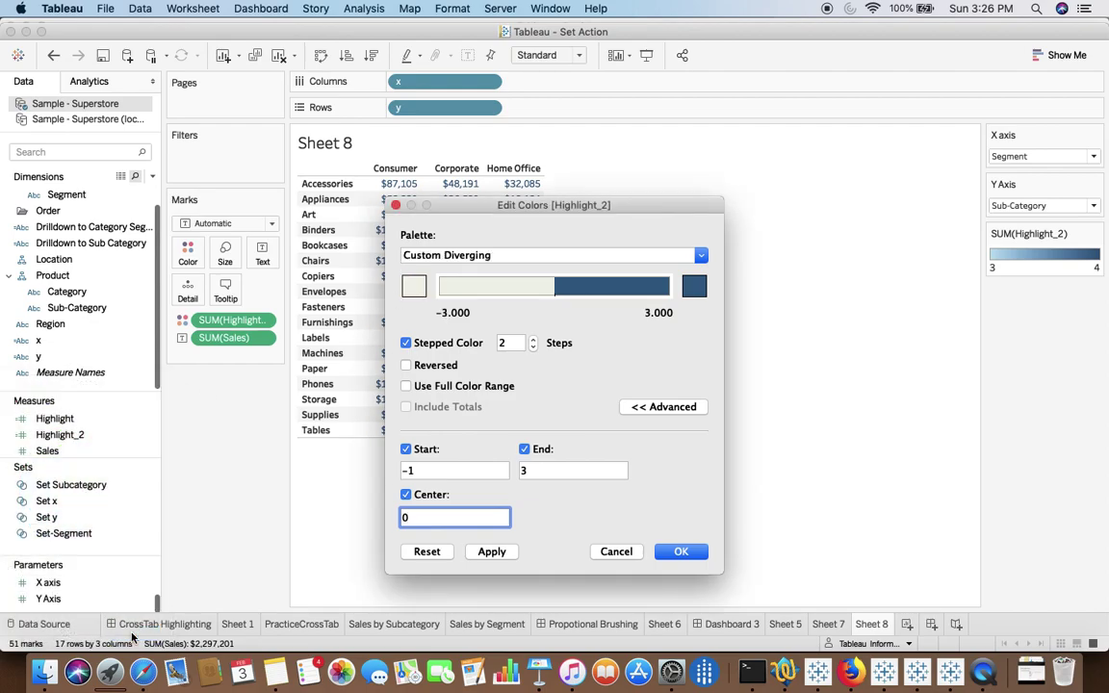
left_click(671, 554)
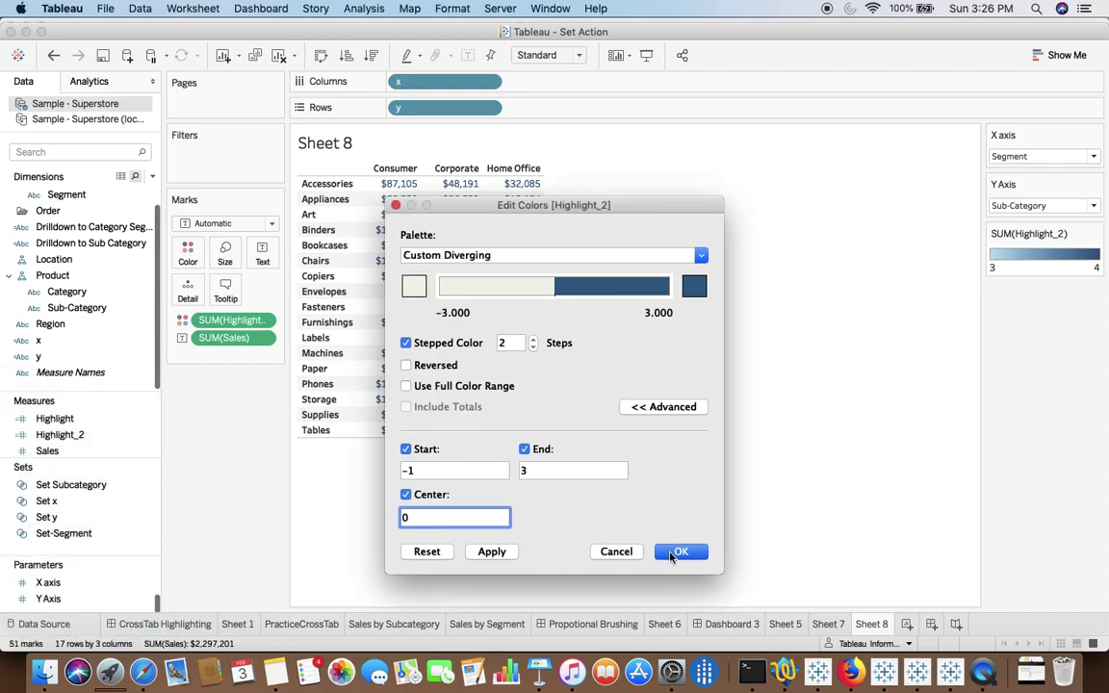
left_click(571, 470)
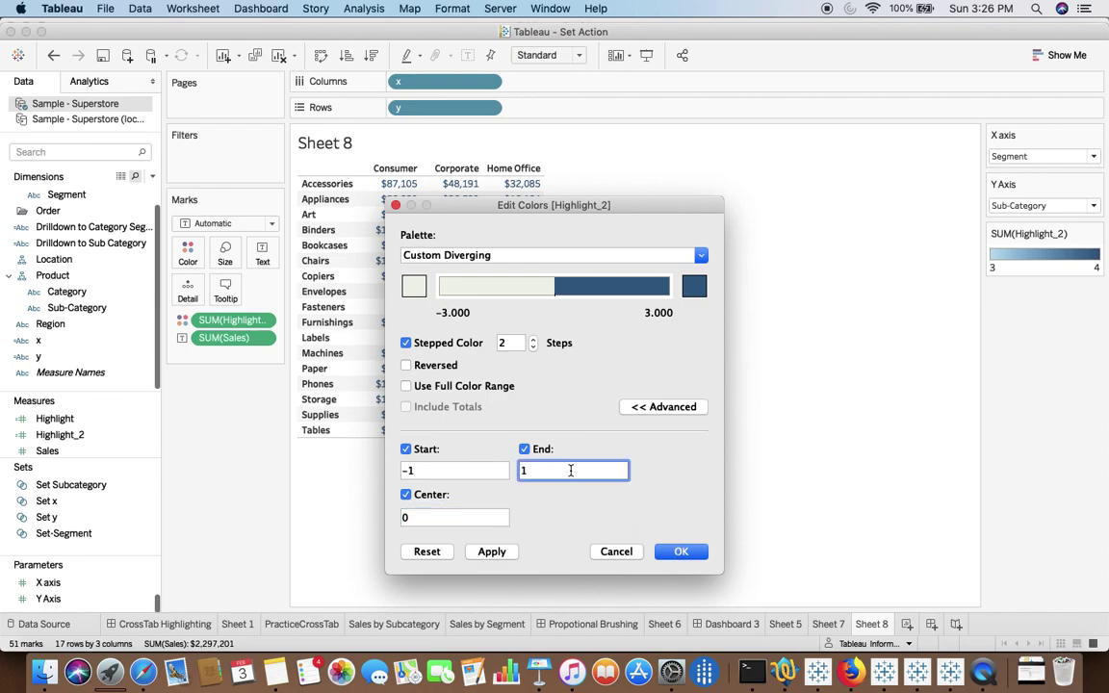
type("1")
left_click(683, 552)
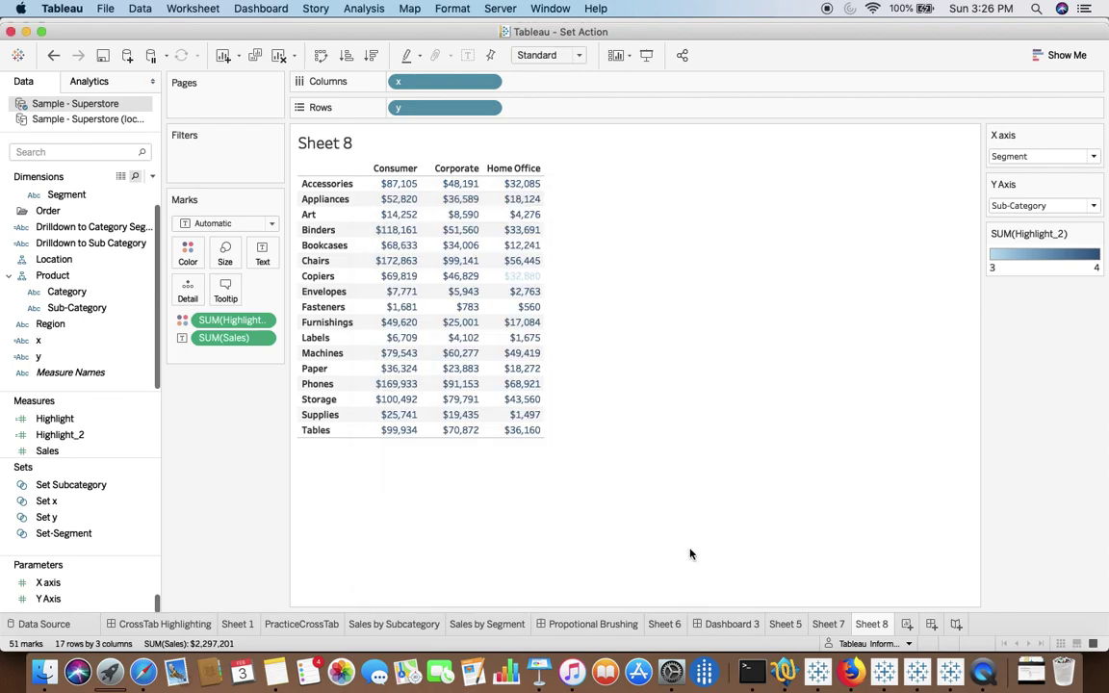
left_click(491, 291)
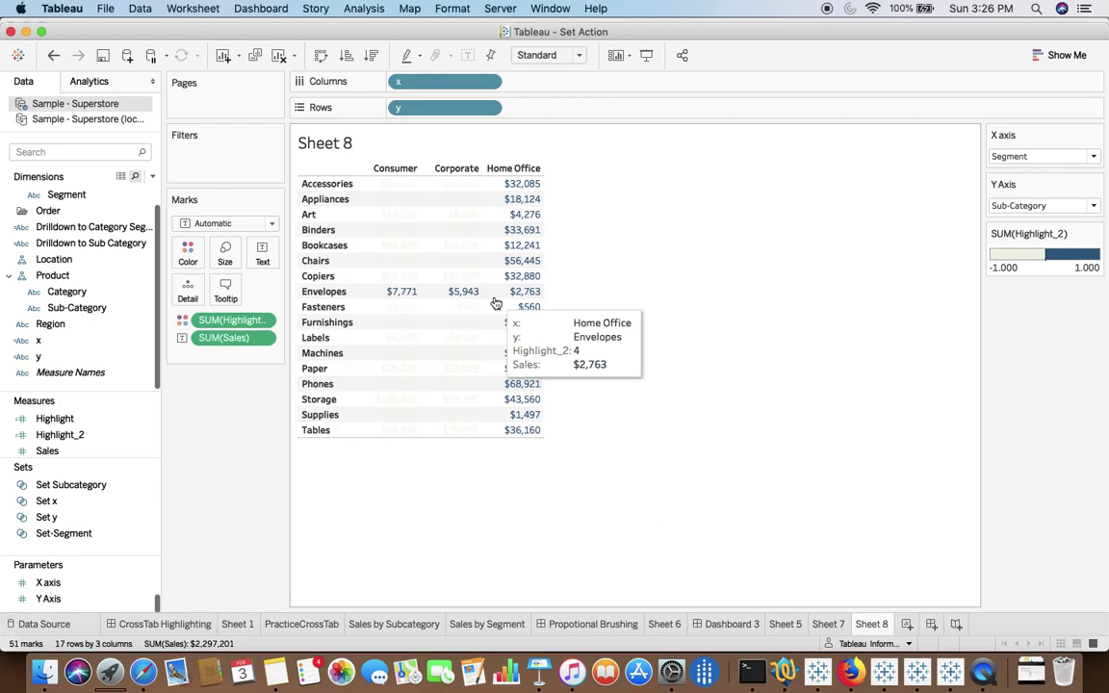
left_click(397, 183)
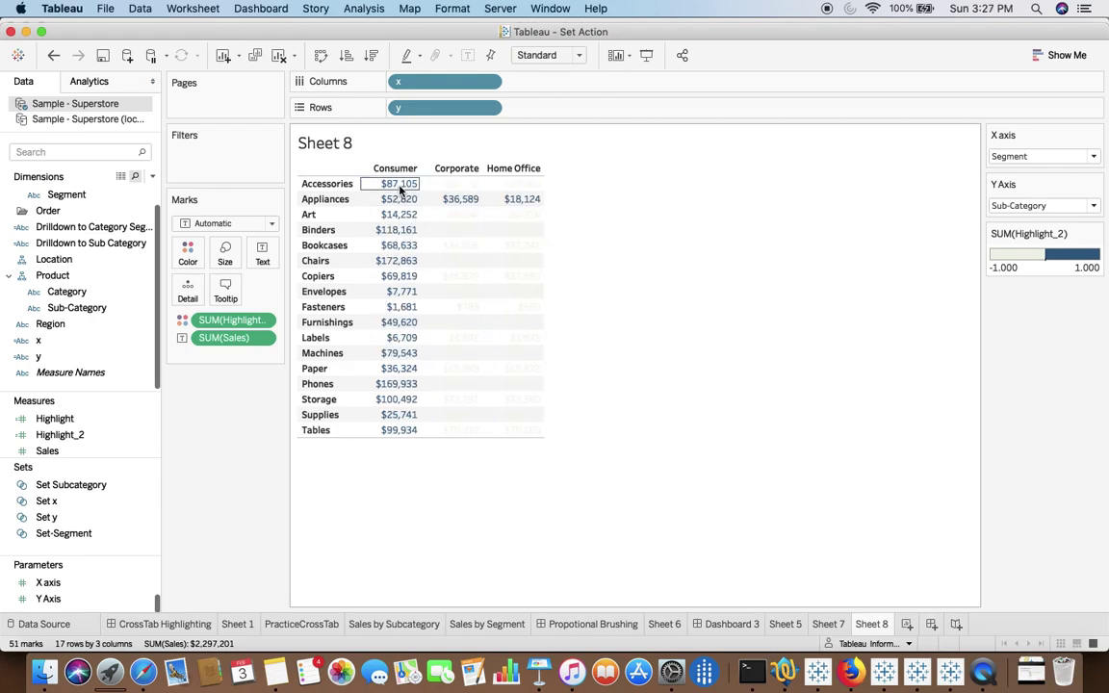
left_click(451, 430)
left_click(464, 370)
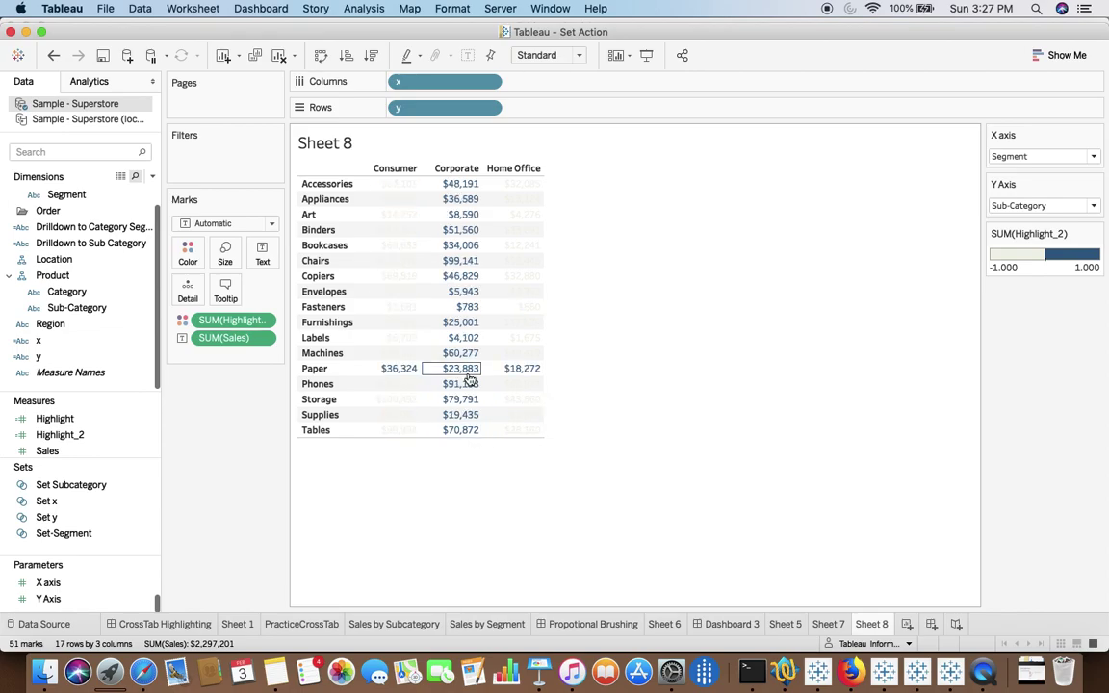
left_click(465, 307)
left_click(465, 231)
left_click(465, 184)
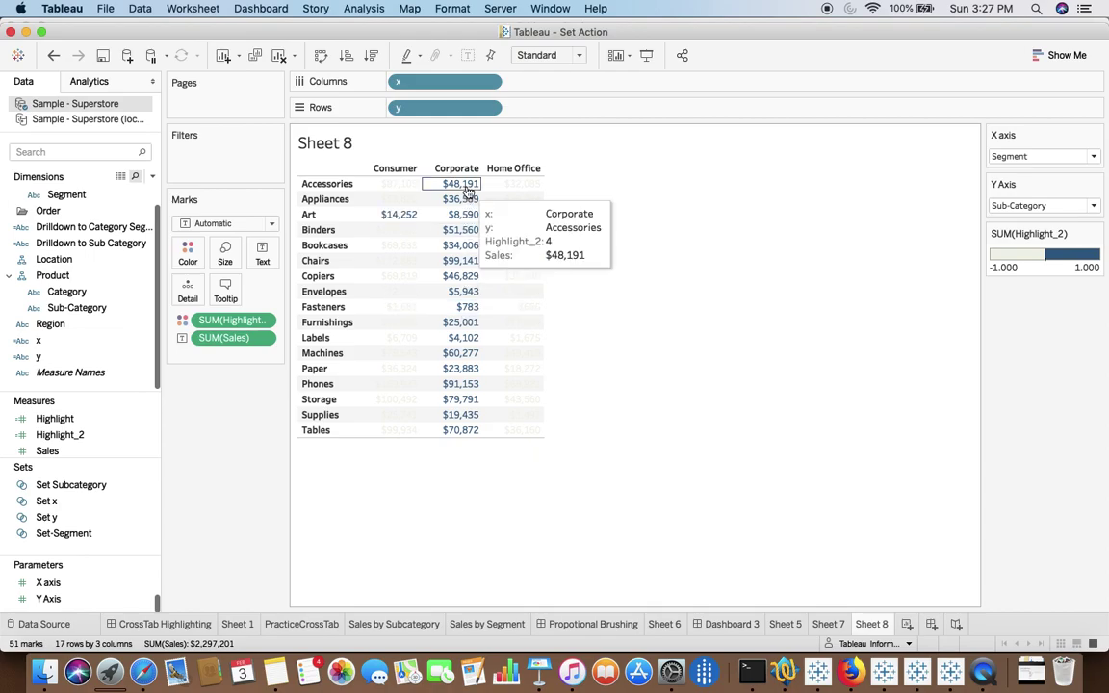
left_click(460, 290)
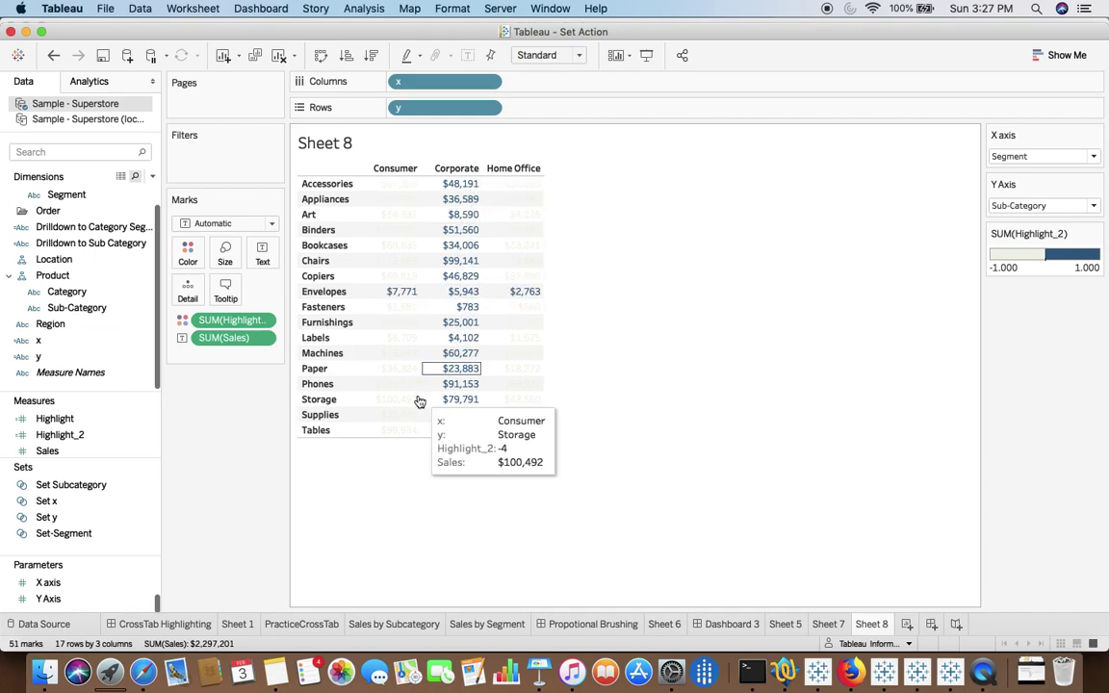
left_click(410, 431)
left_click(466, 430)
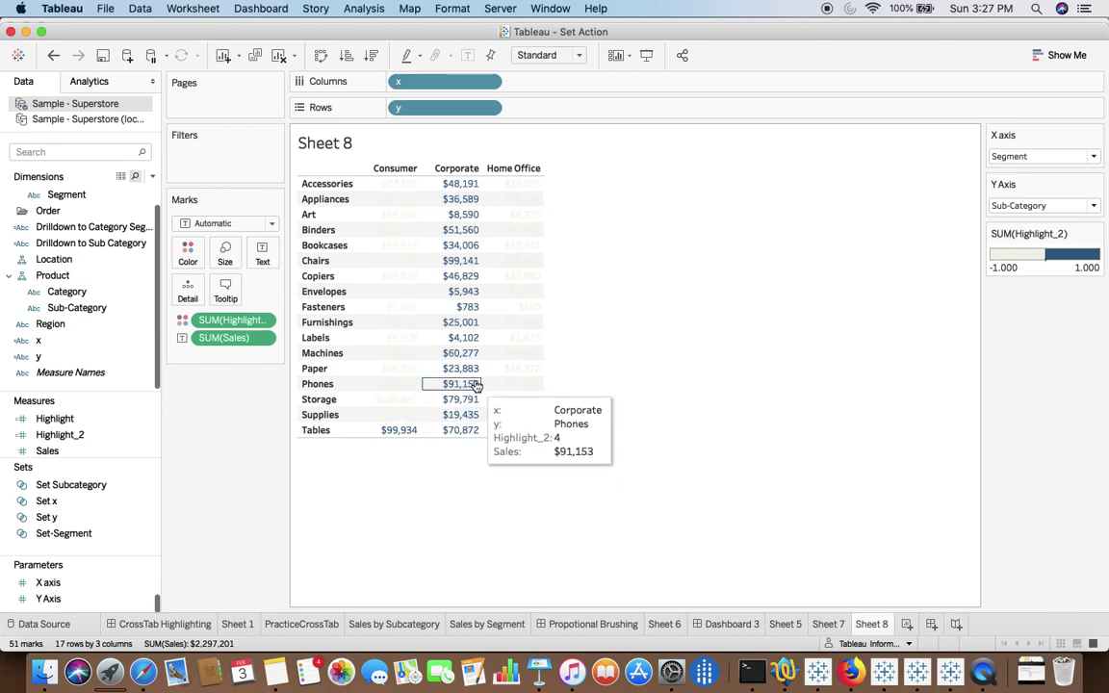
left_click(468, 384)
left_click(466, 353)
left_click(484, 312)
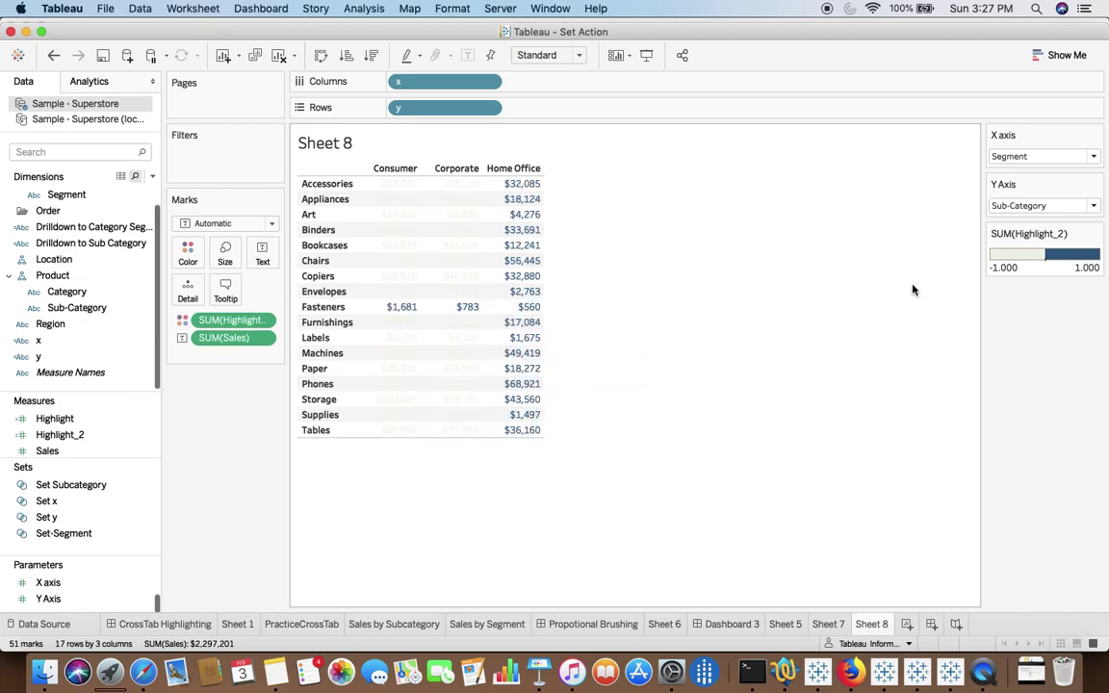
left_click(790, 289)
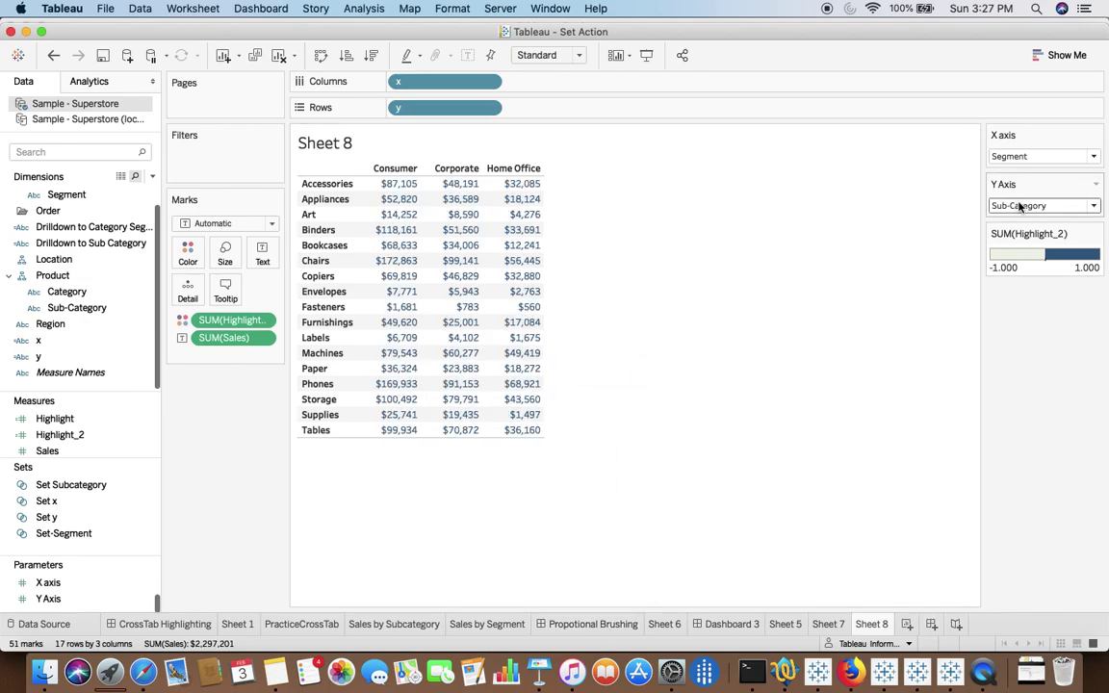
- Edit the SUM(Highlight_2) legend title, deleting its trailing characters
left_click(1097, 234)
left_click(1006, 293)
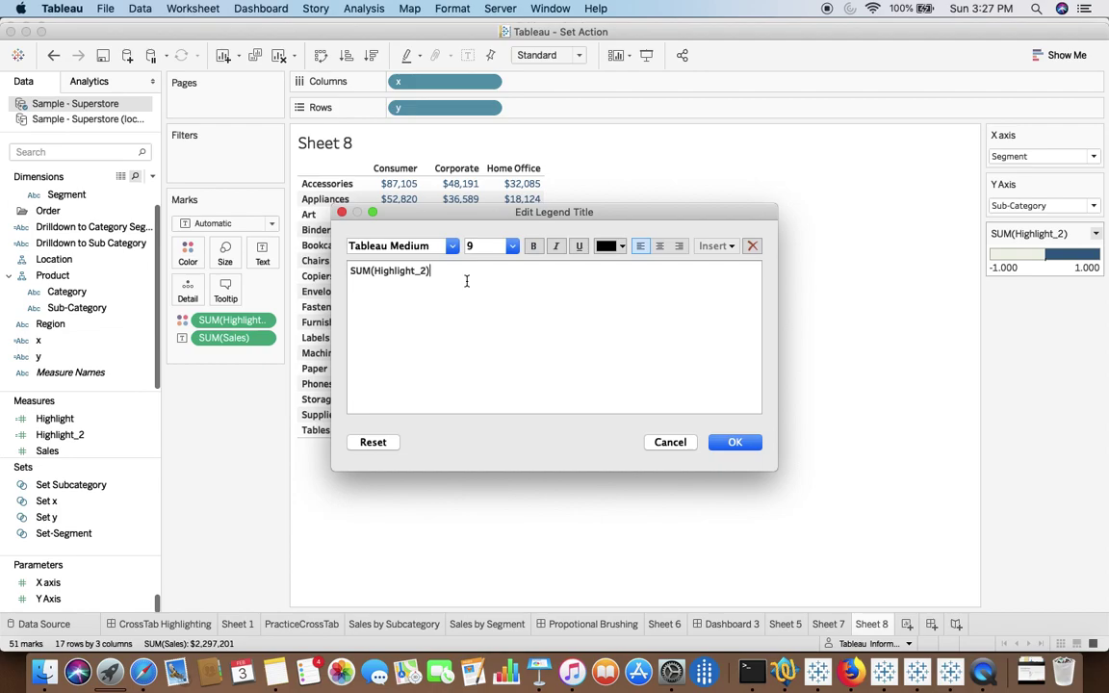
key("BackSpace")
key("BackSpace")
- Finish the legend title as 'Highlight', then test a crosstab cell selection and clear it
key("Delete")
key("Delete")
key("Delete")
key("Delete")
left_click(729, 443)
left_click(472, 310)
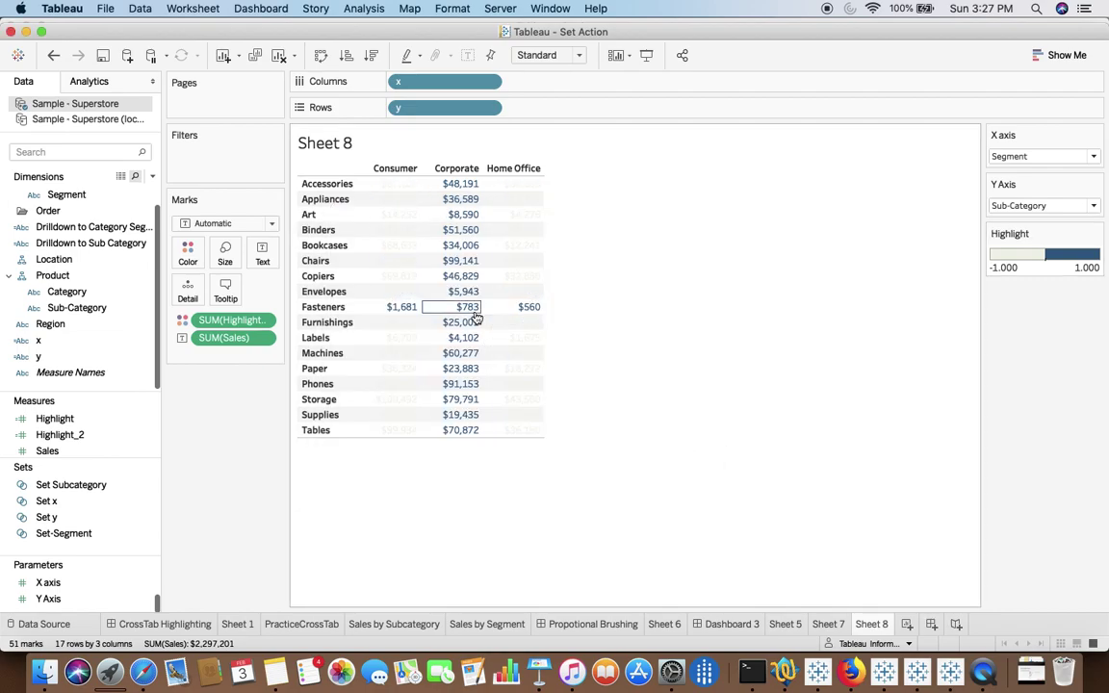
left_click(490, 512)
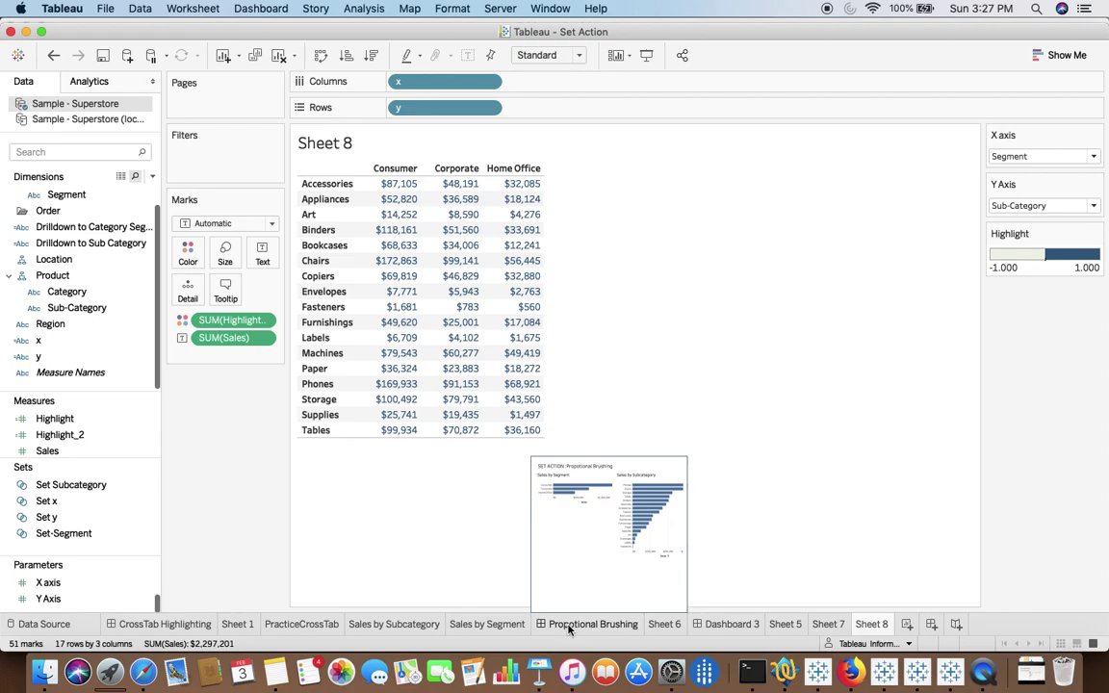
- Show the Propotional Brushing dashboard, briefly checking the Keynote Set Action slide before returning
left_click(569, 626)
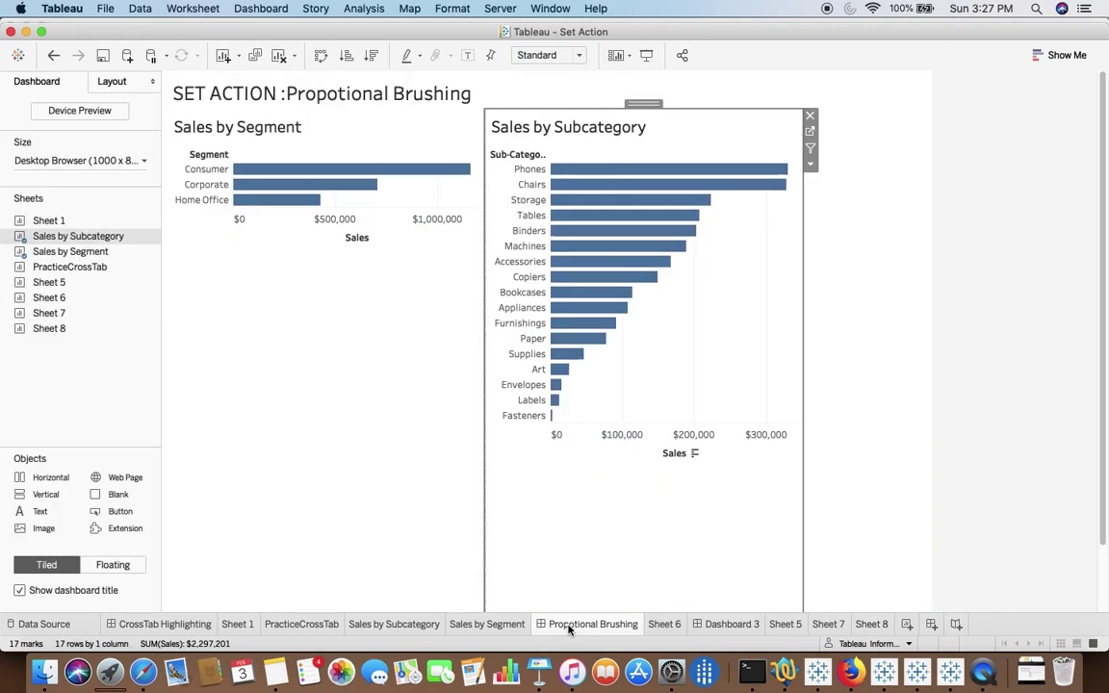
mouse_move(354, 177)
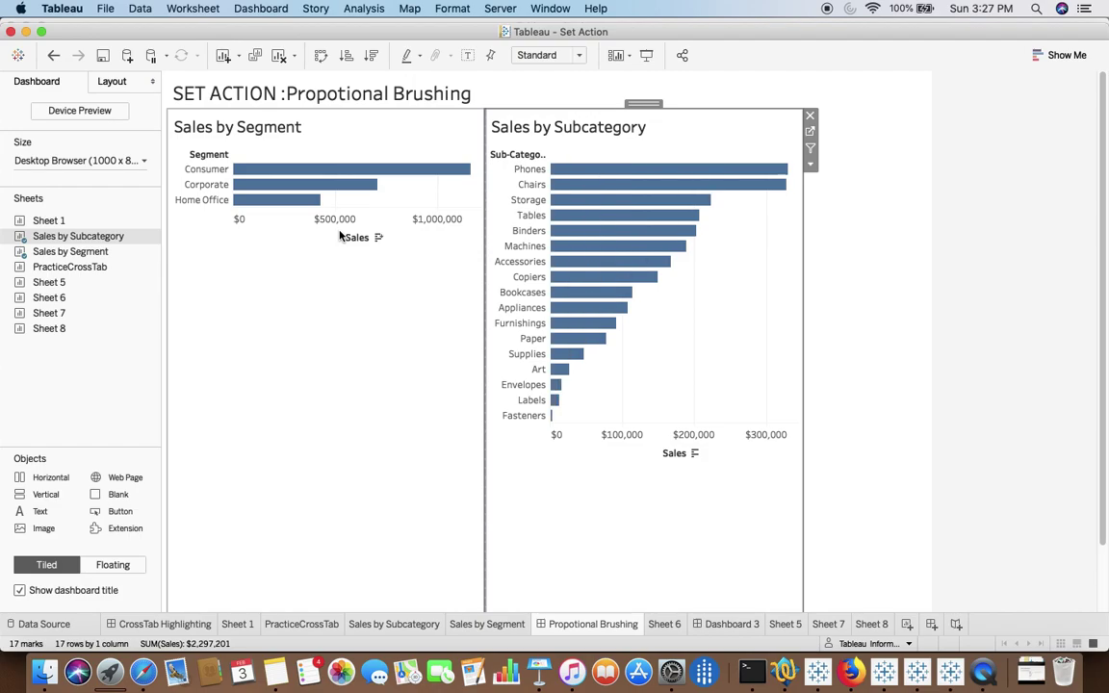
key("super+Tab")
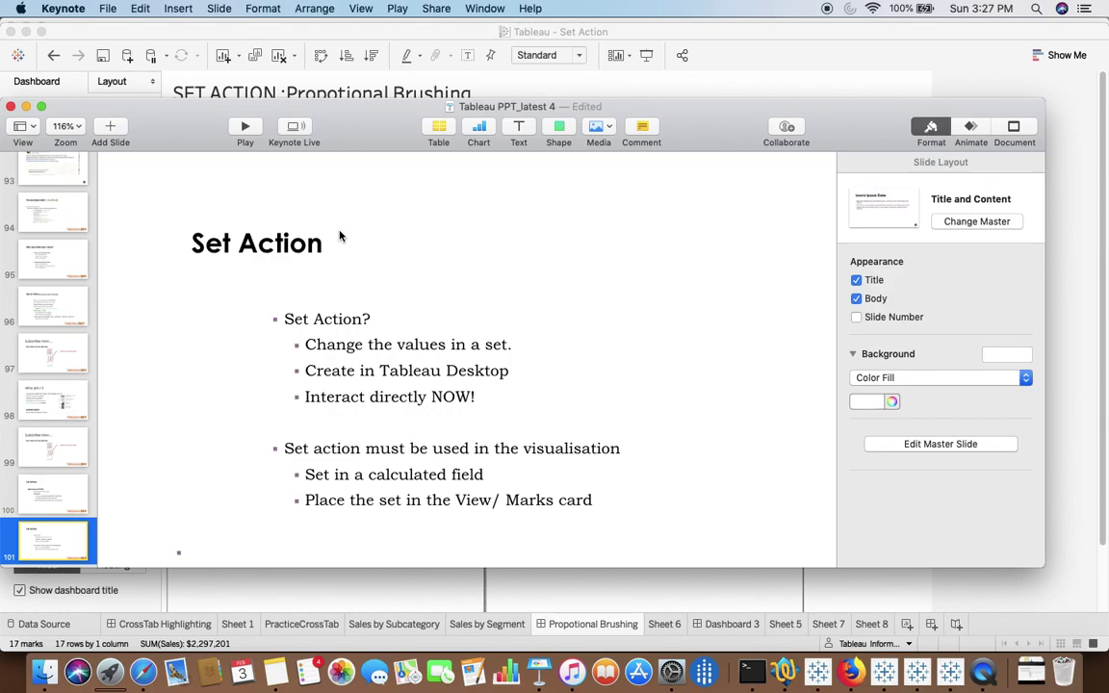
key("super+Tab")
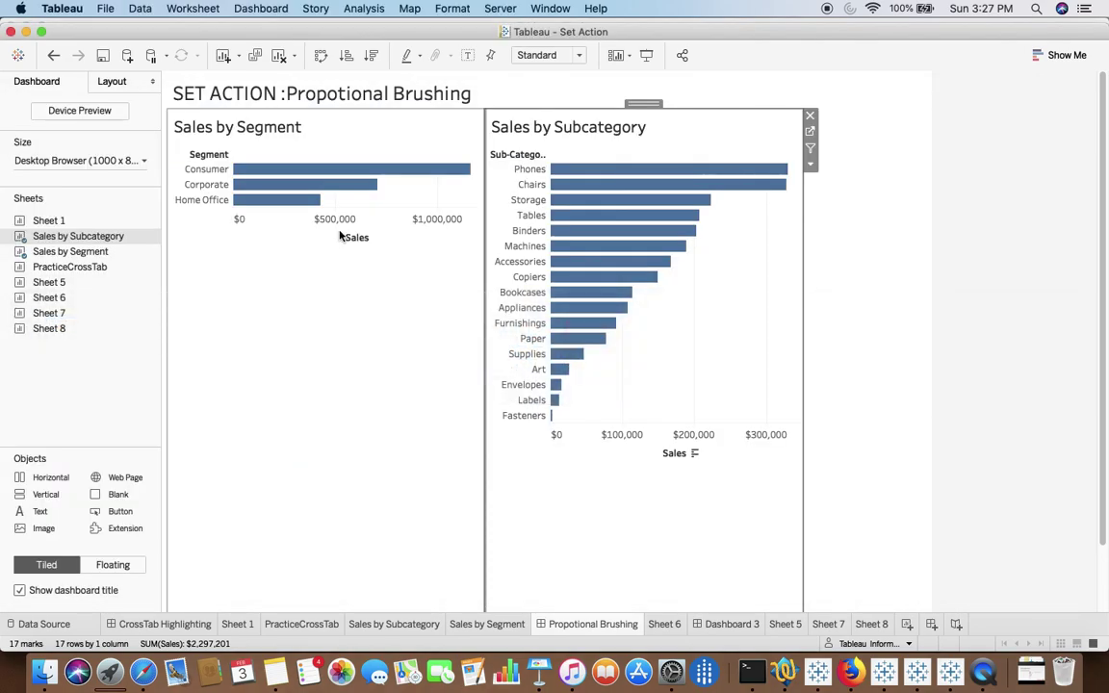
- Inspect both dashboard charts' worksheets, test Consumer brushing, then open the Sales by Subcategory sheet
left_click(448, 147)
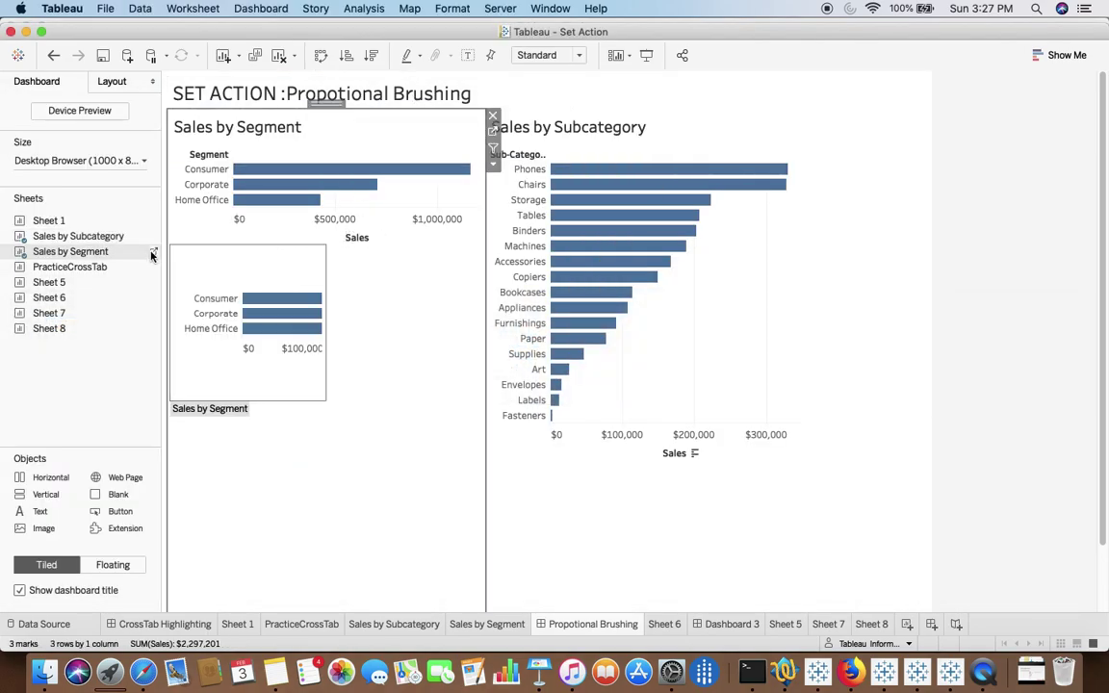
left_click(154, 252)
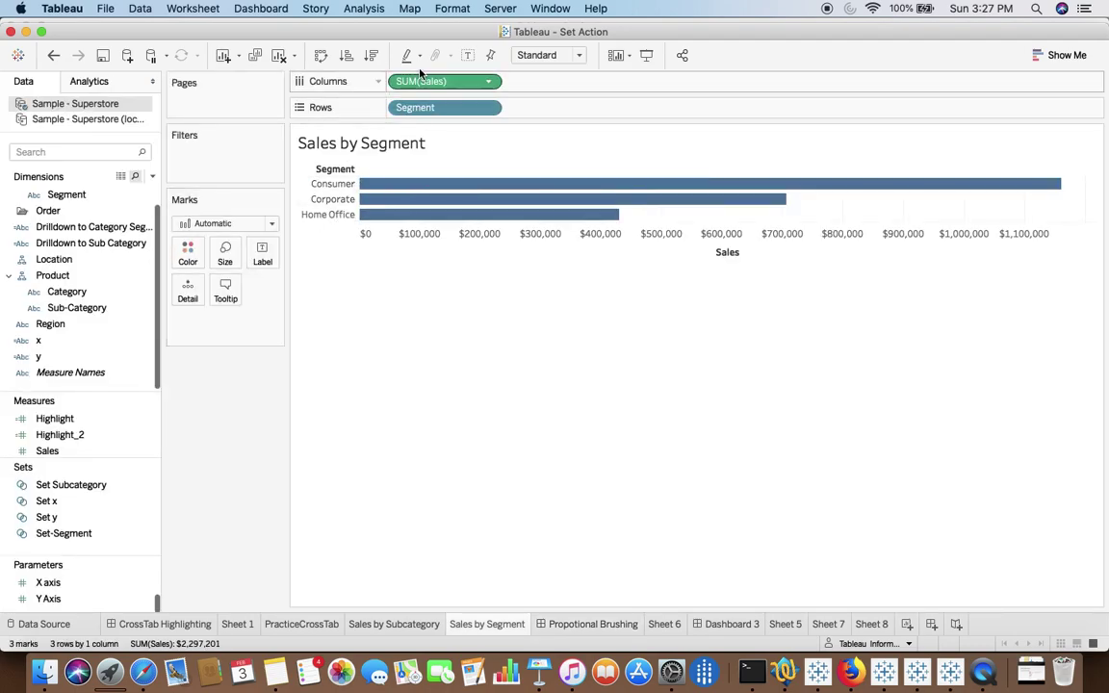
left_click(586, 624)
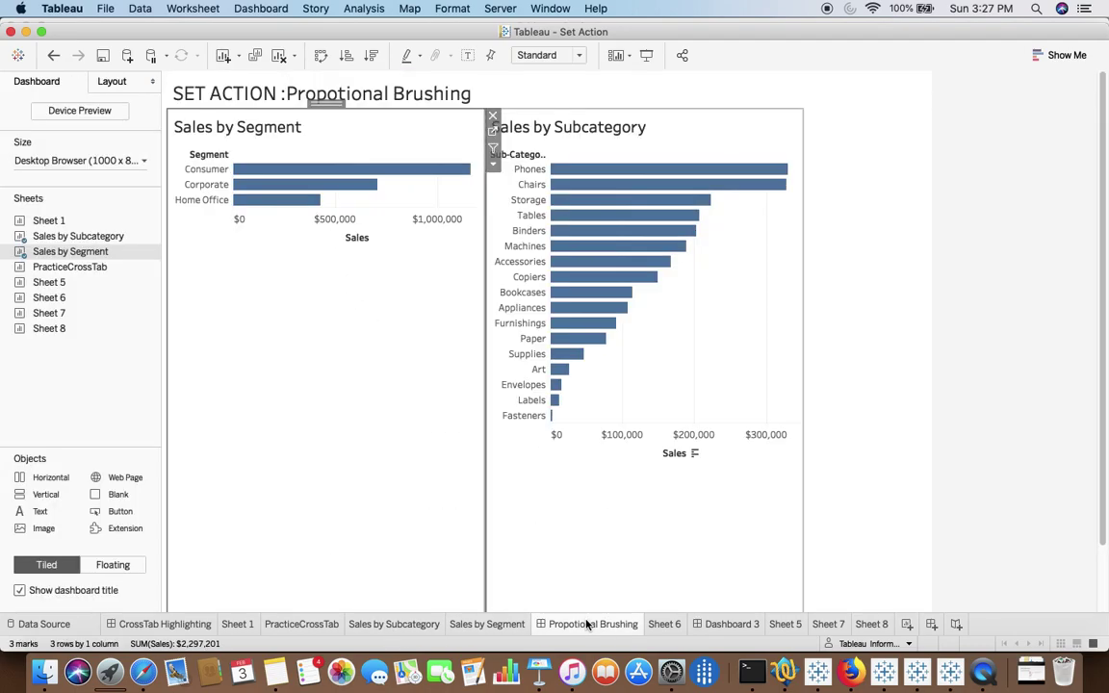
left_click(152, 239)
left_click(153, 237)
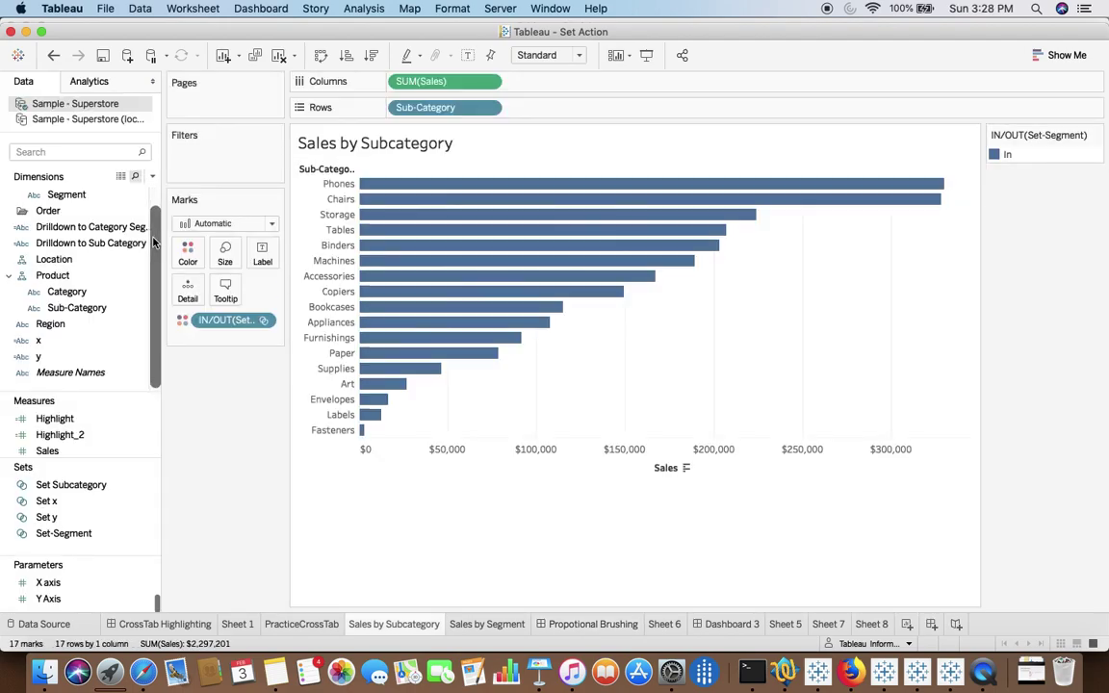
left_click(587, 623)
left_click(301, 171)
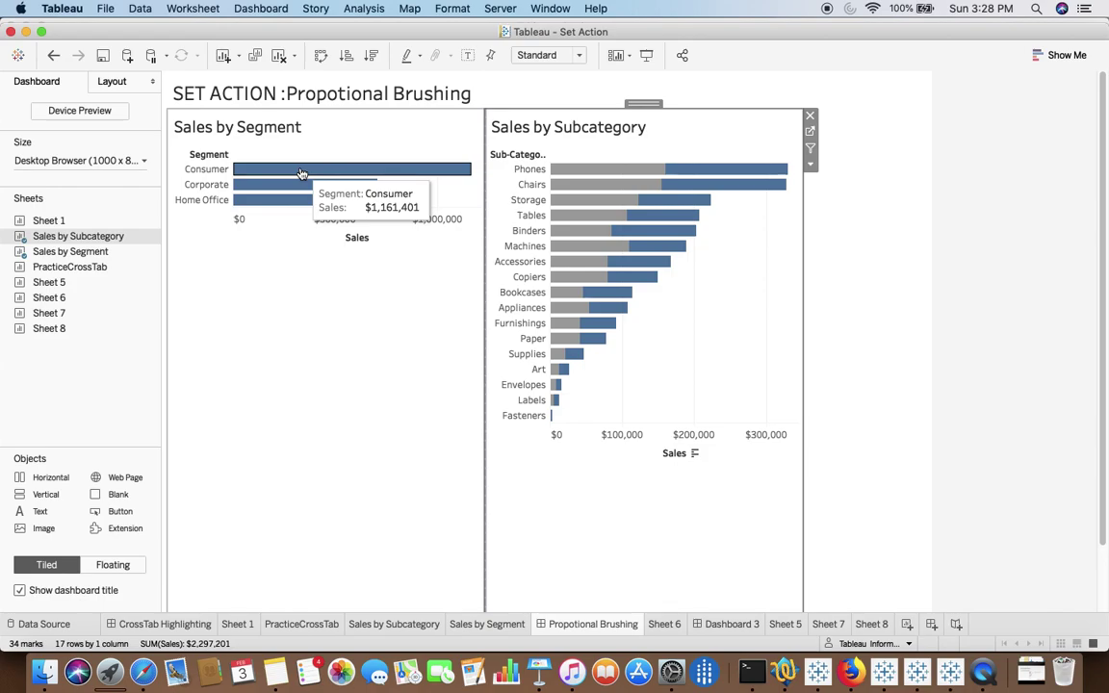
mouse_move(77, 236)
left_mouse_down()
mouse_move(153, 238)
mouse_move(144, 241)
left_mouse_up()
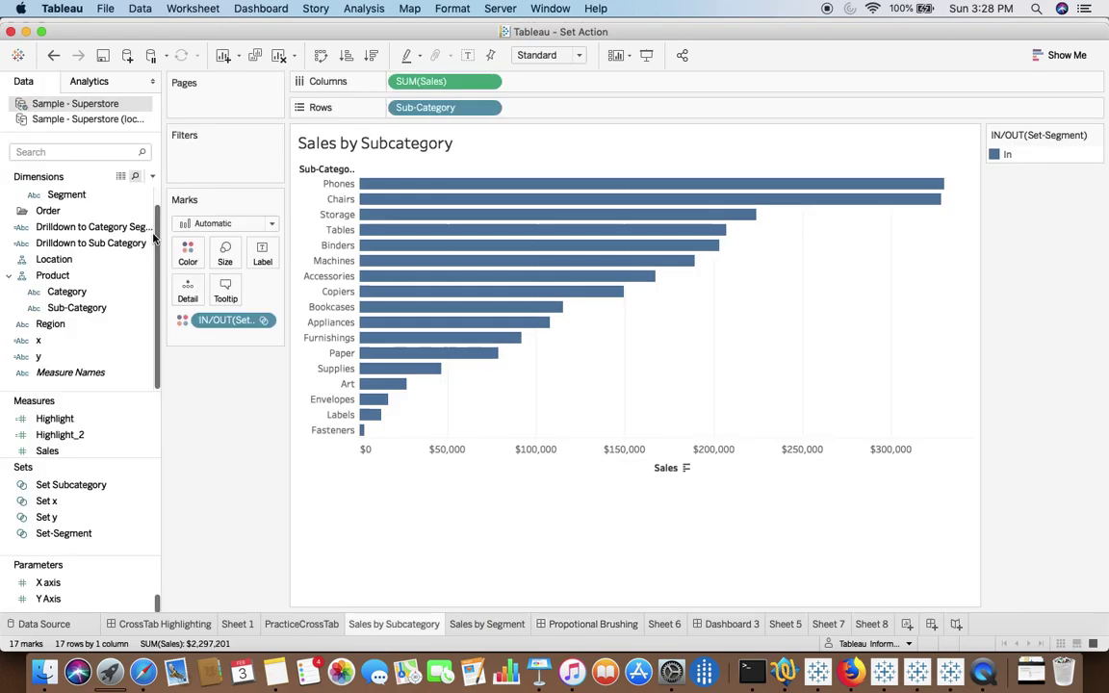
right_click(71, 535)
left_click(111, 358)
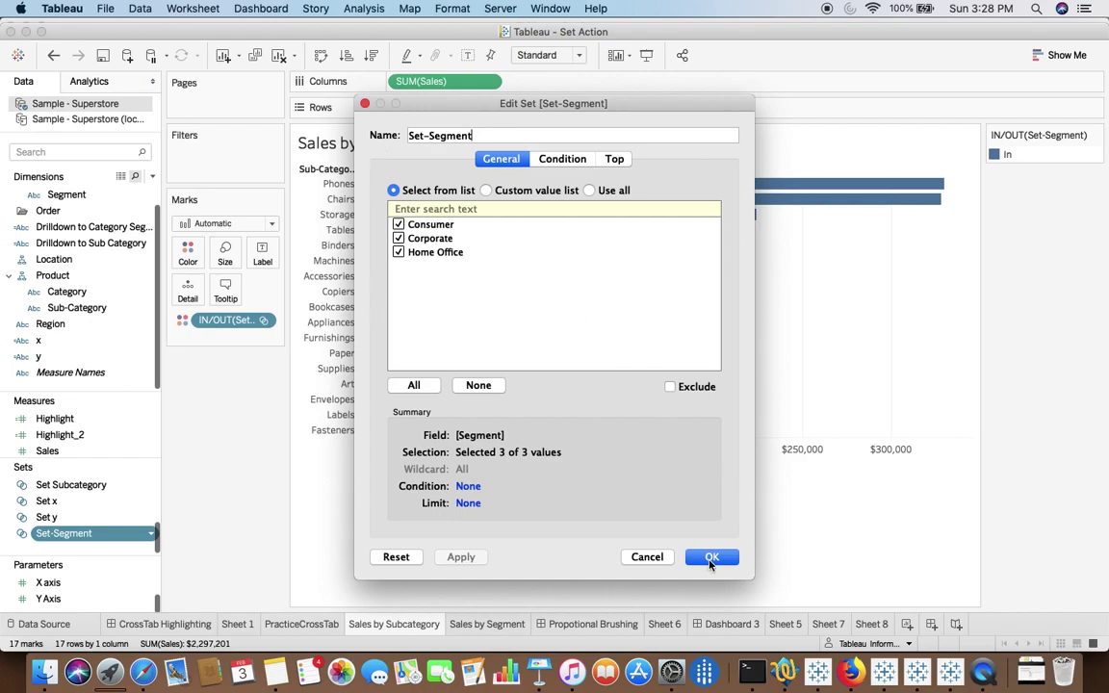
left_click(711, 556)
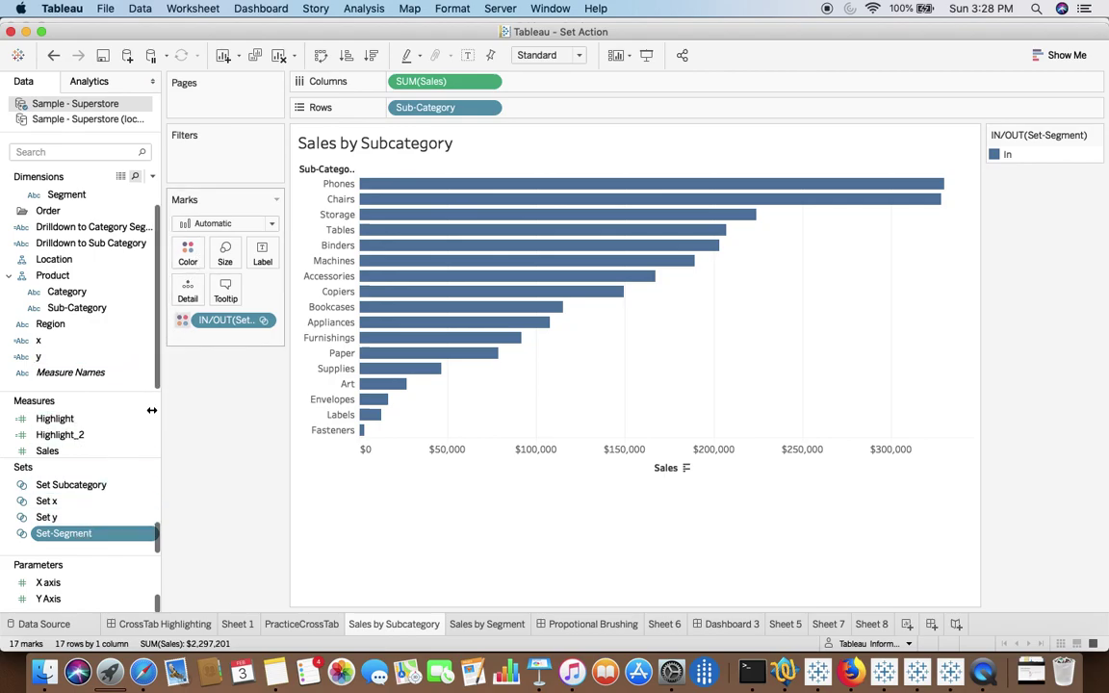
left_click(263, 320)
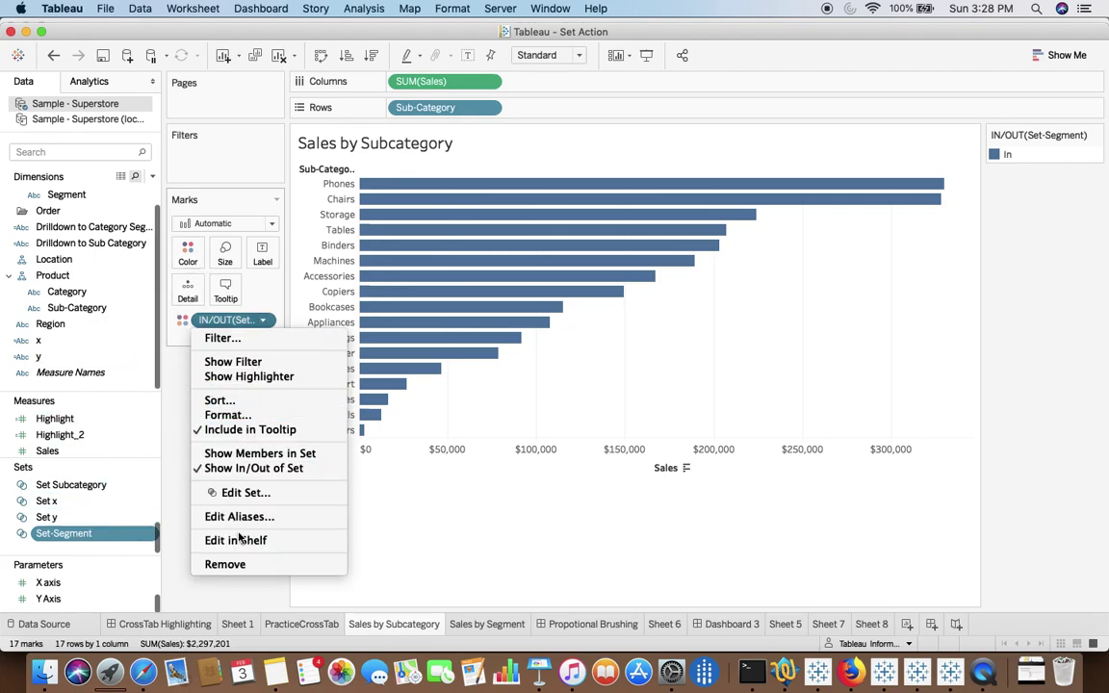
left_click(231, 563)
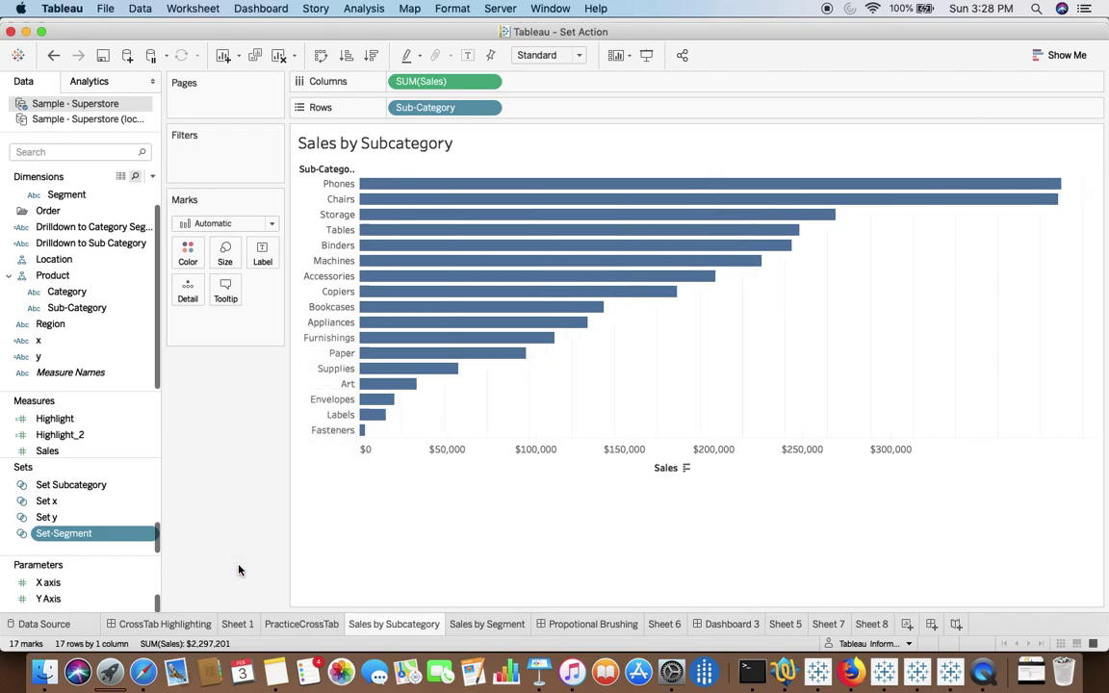
left_click_drag(118, 534, 188, 253)
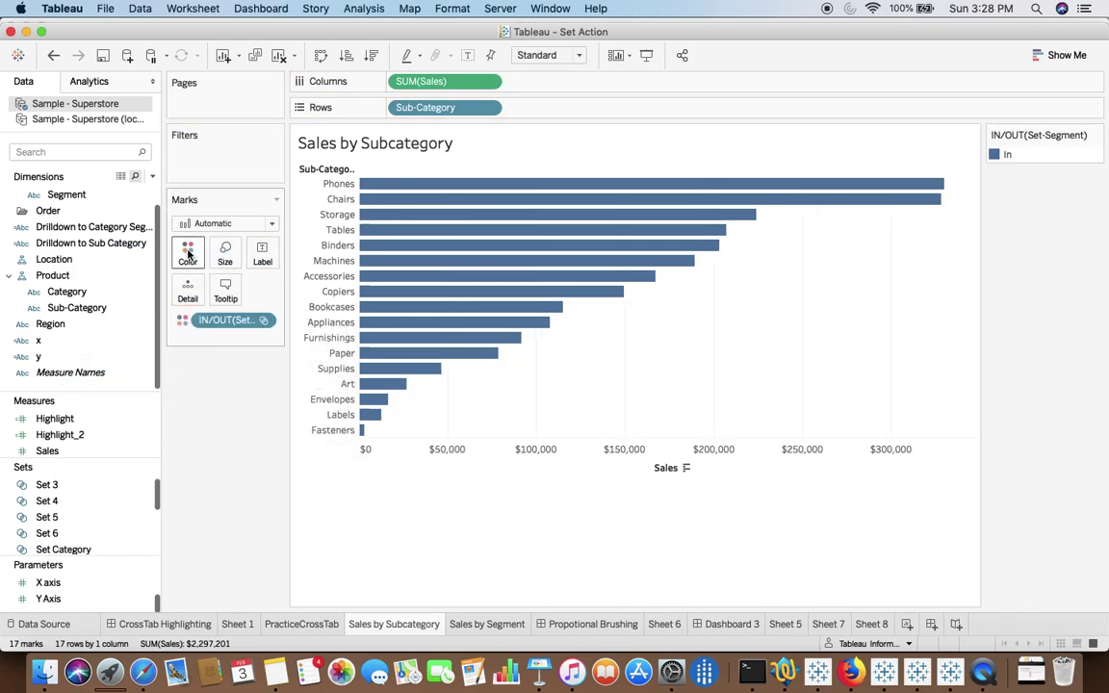
- Return to the Propotional Brushing dashboard and inspect the sheet context menus without choosing anything
left_click(572, 631)
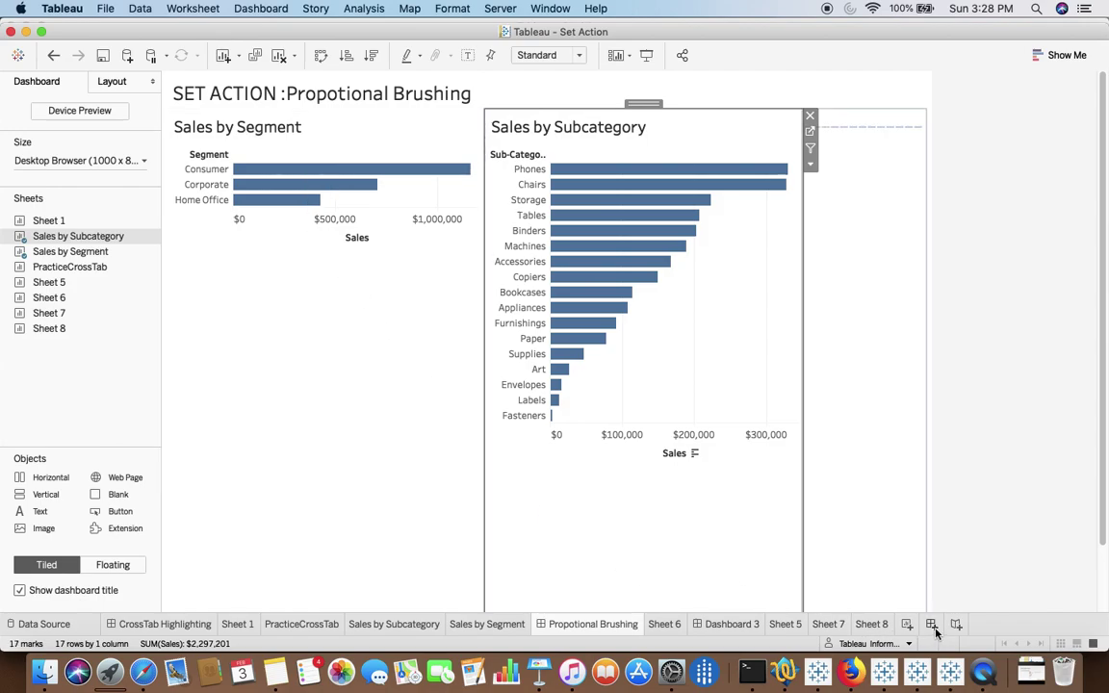
right_click(108, 240)
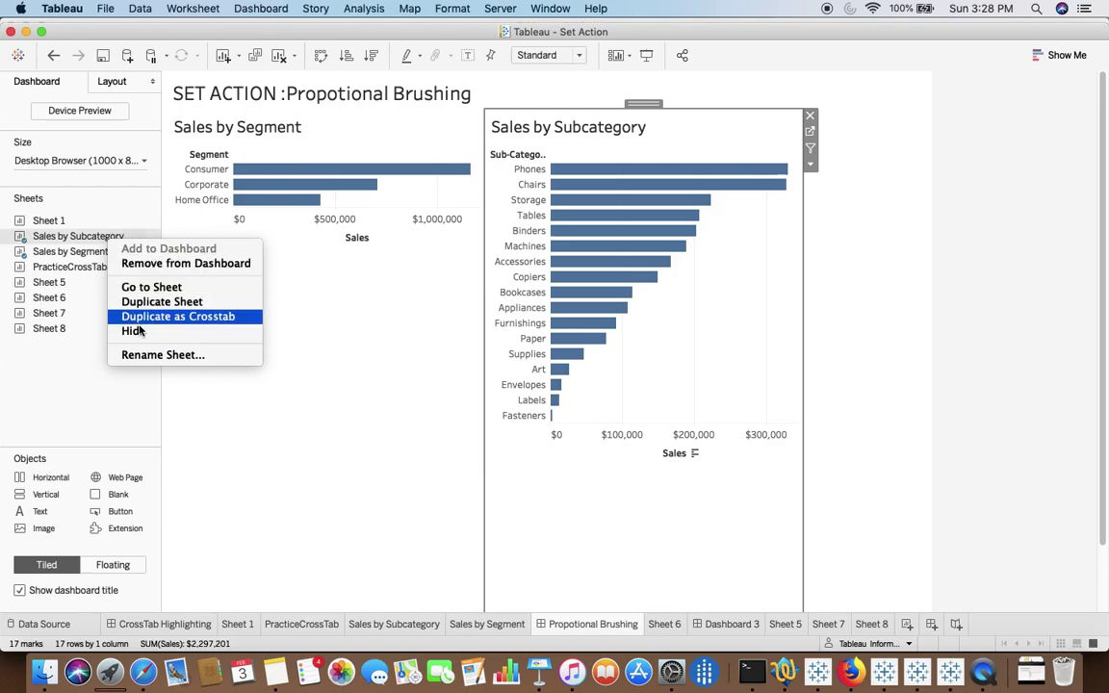
right_click(74, 250)
right_click(74, 251)
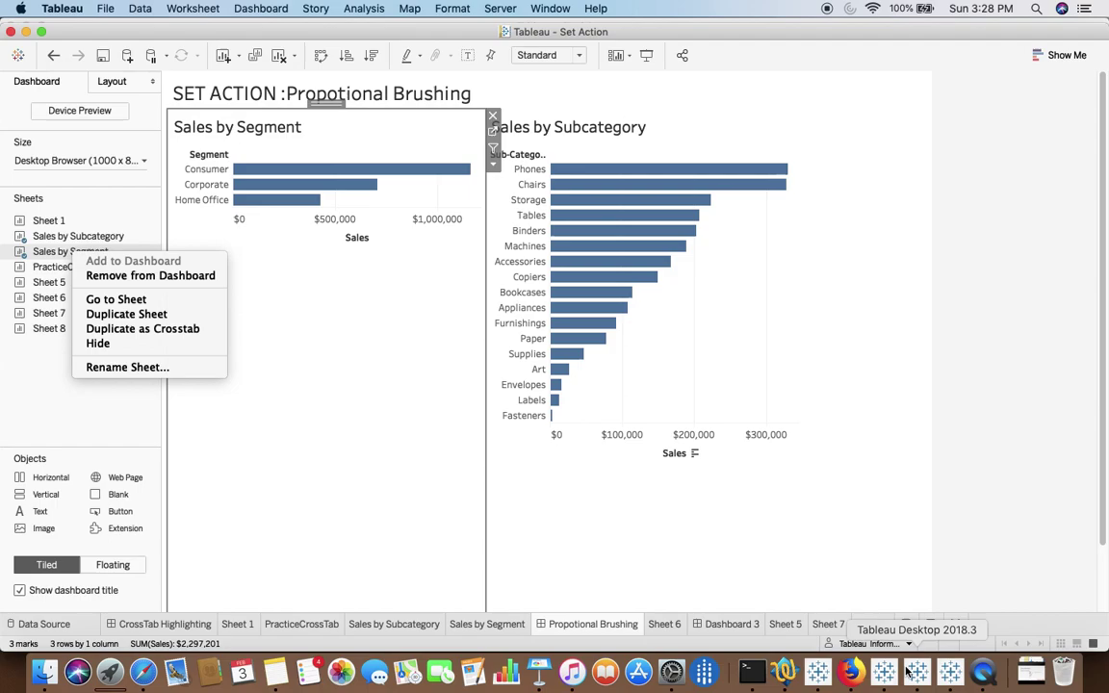
left_click(837, 568)
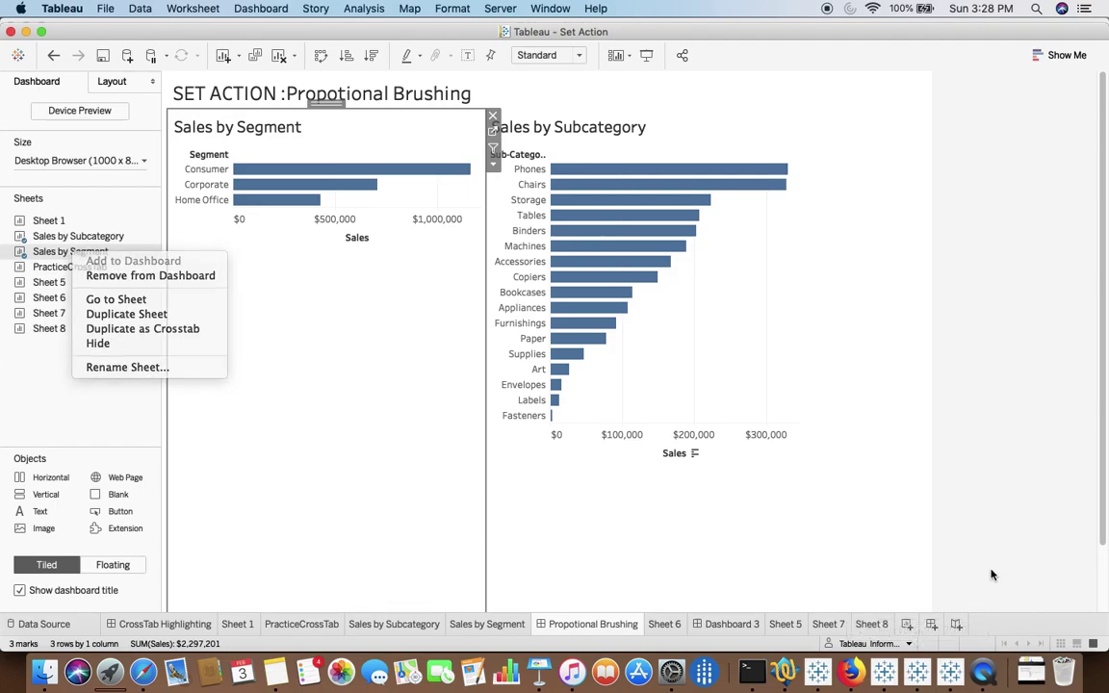
- Create Dashboard 4 holding Sales by Segment and Sales by Subcategory, then select the Segment chart
left_click(931, 624)
double_click(106, 251)
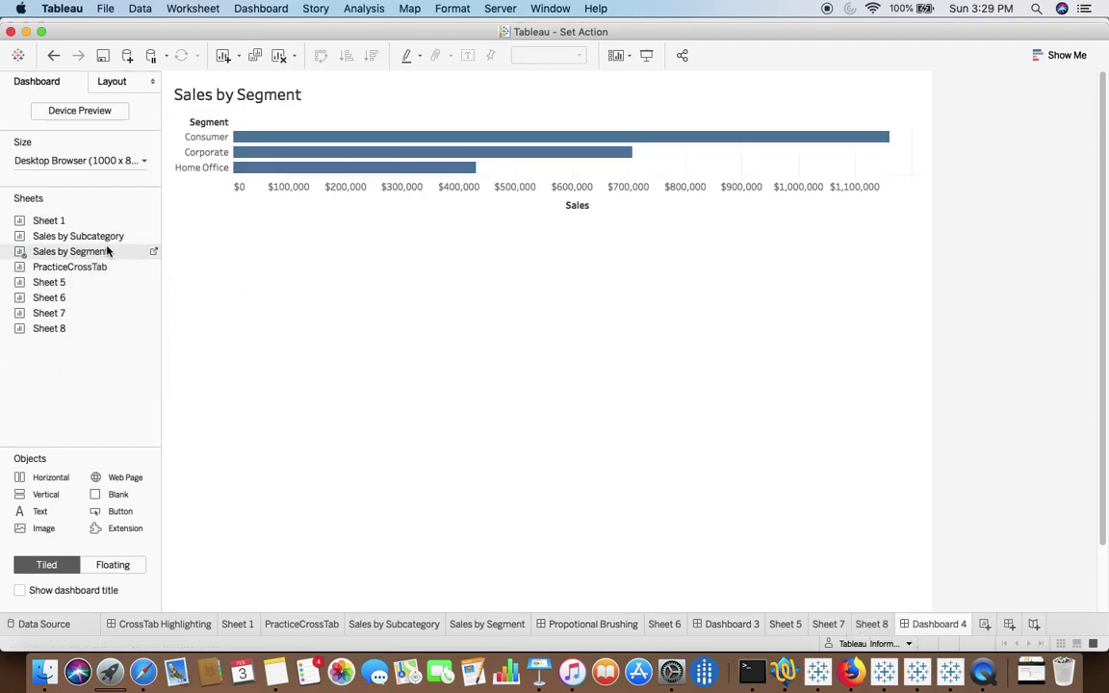
double_click(104, 238)
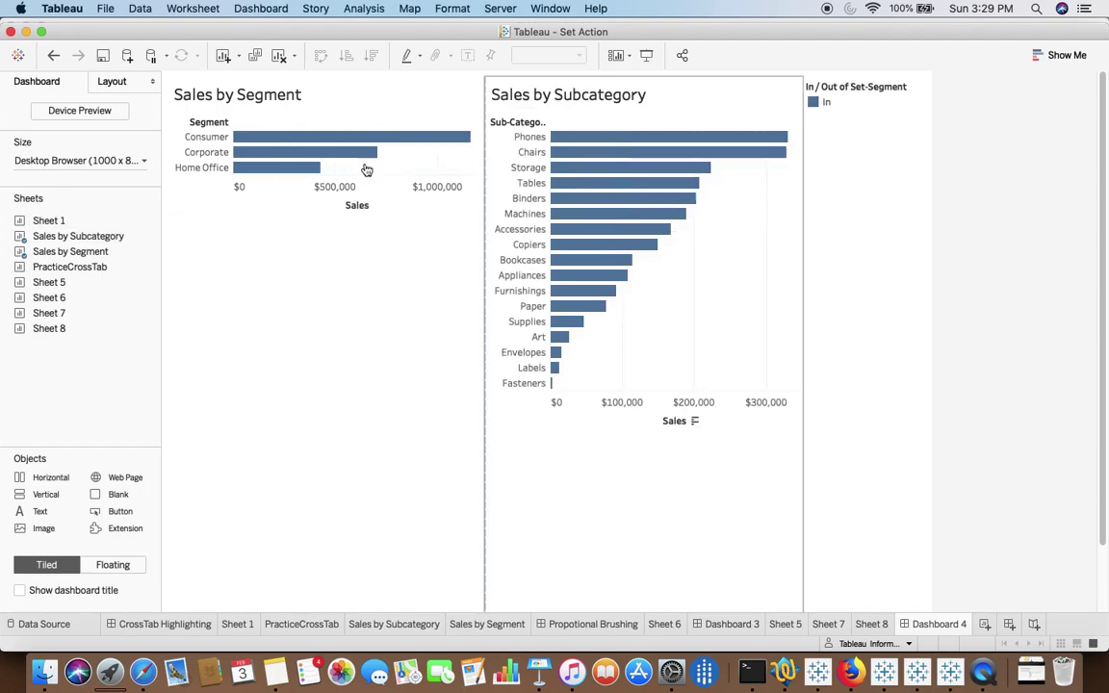
left_click(238, 257)
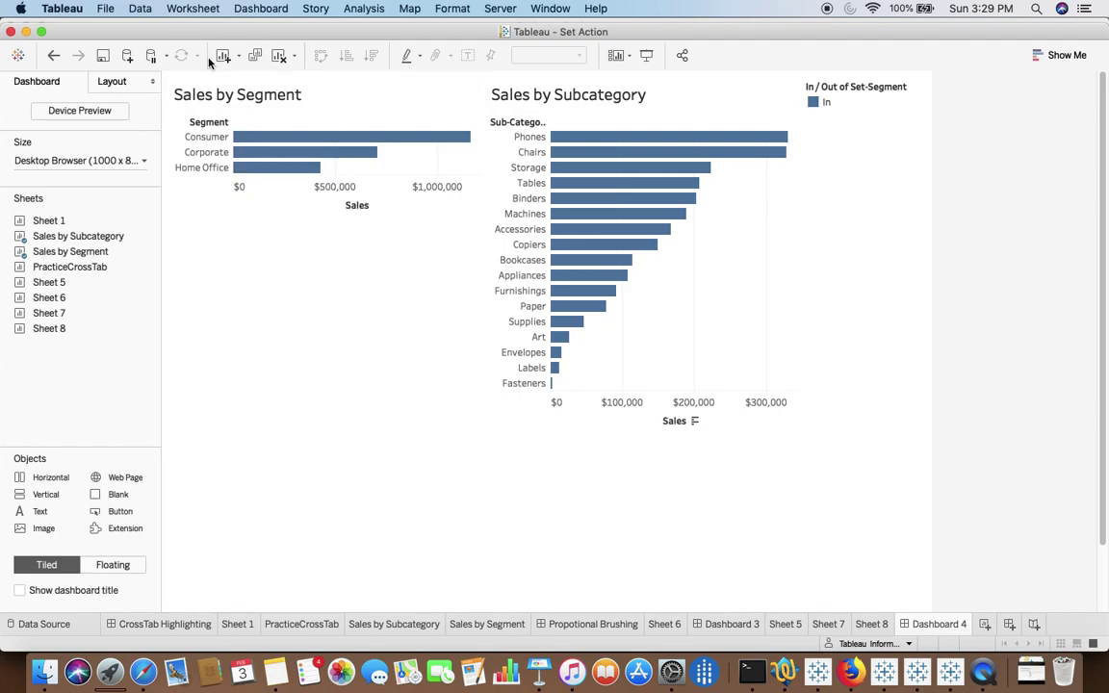
- Add a Change Set Values action sourced only from Sales by Segment, targeting Sample – Superstore's Set-Segment
left_click(194, 11)
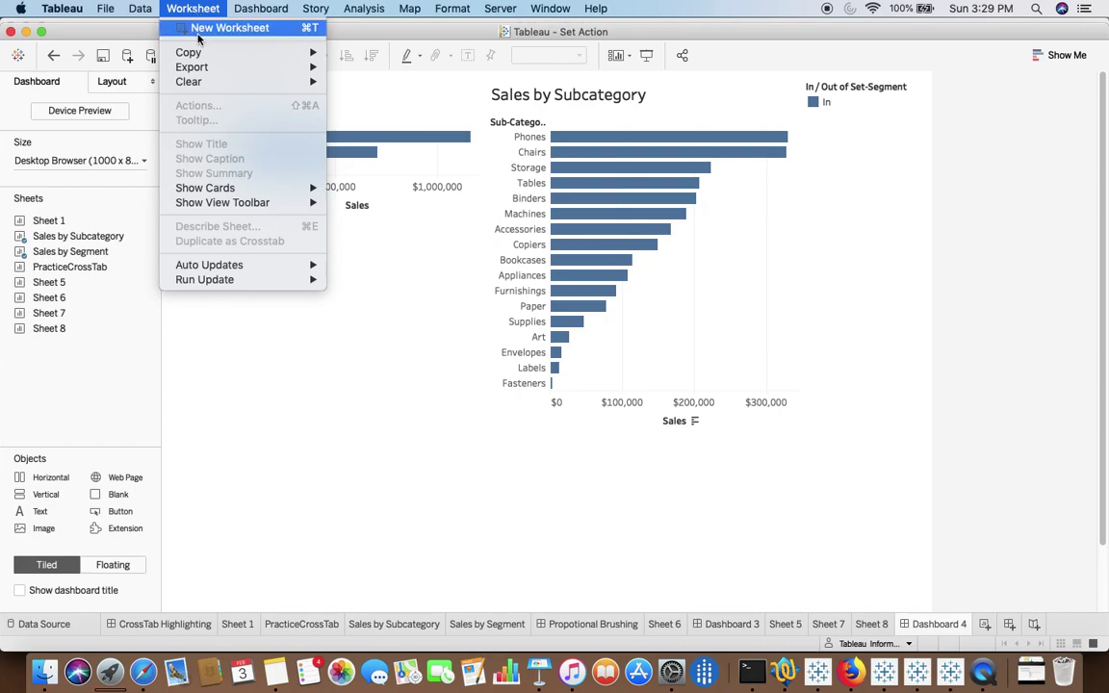
mouse_move(247, 11)
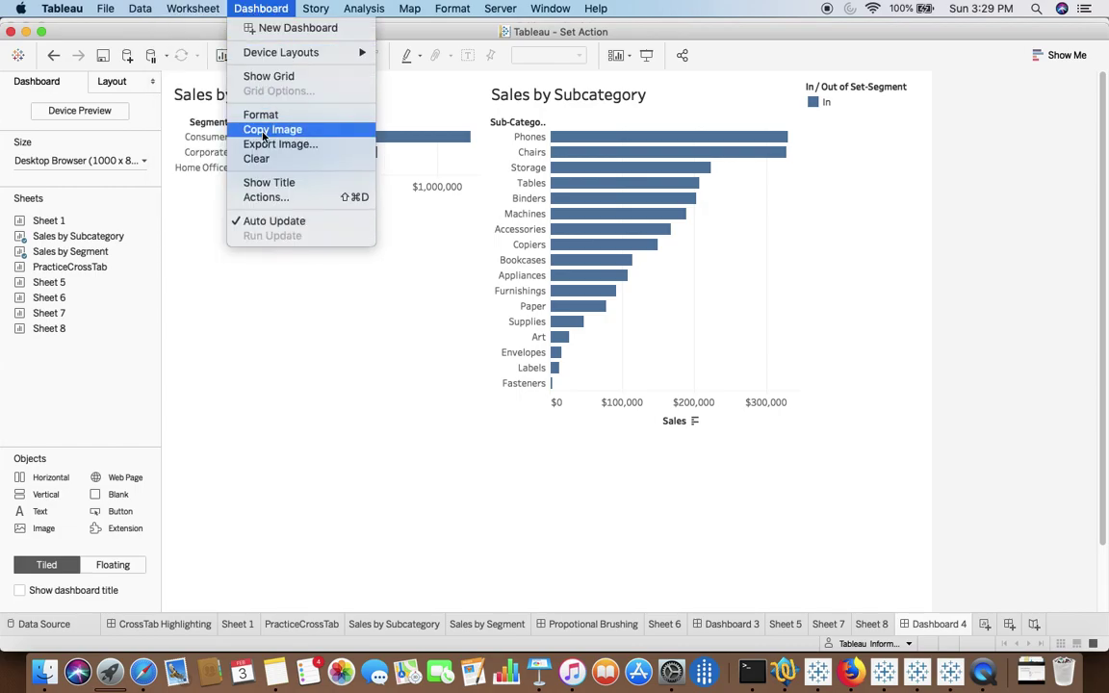
left_click(264, 199)
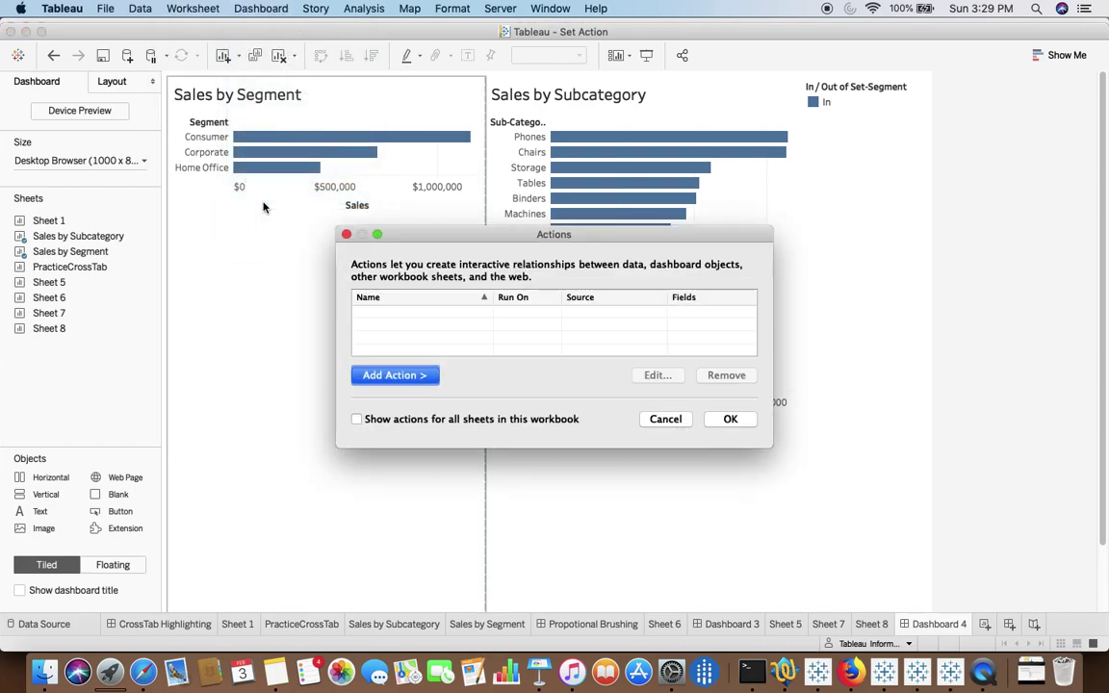
left_click(385, 376)
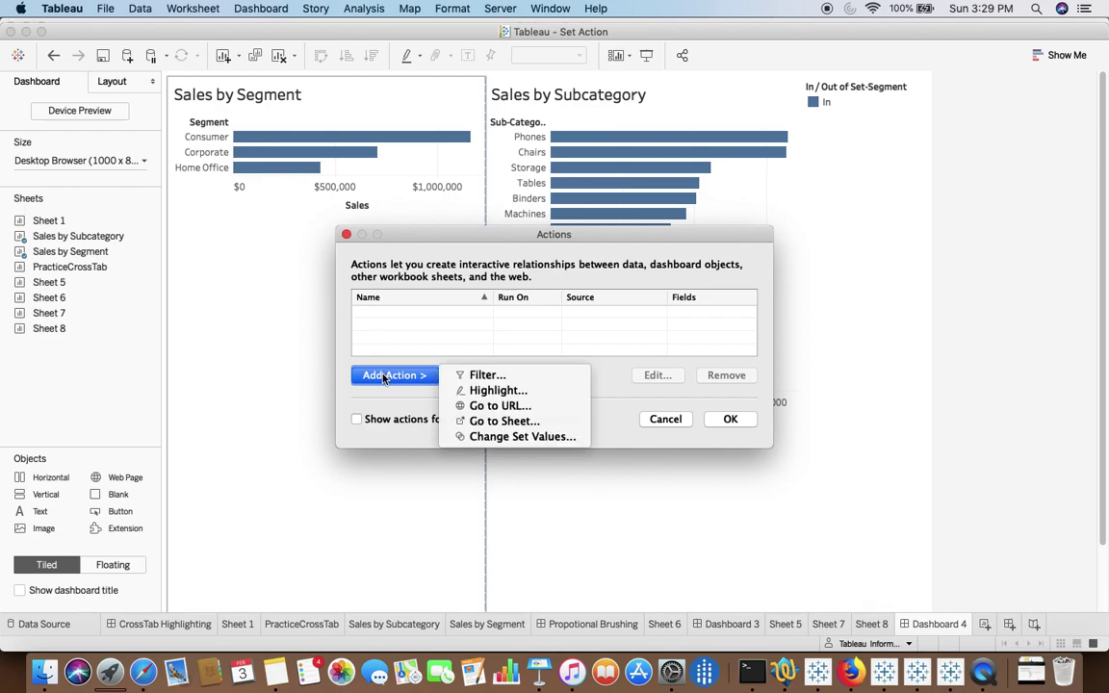
left_click(499, 438)
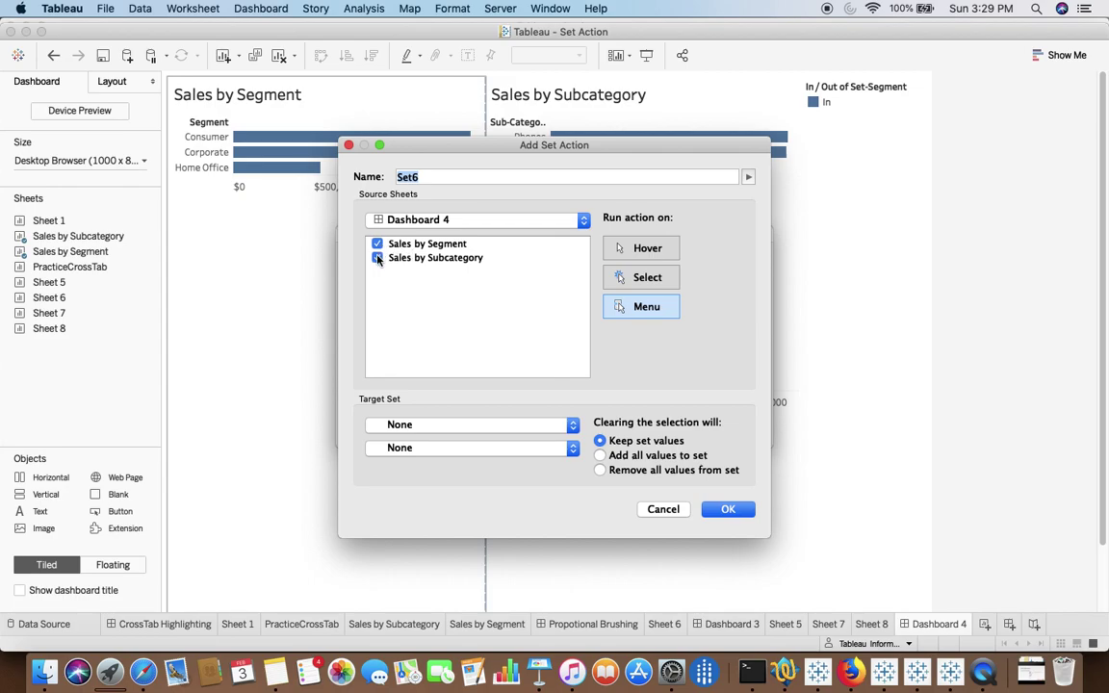
left_click(378, 258)
left_click(416, 424)
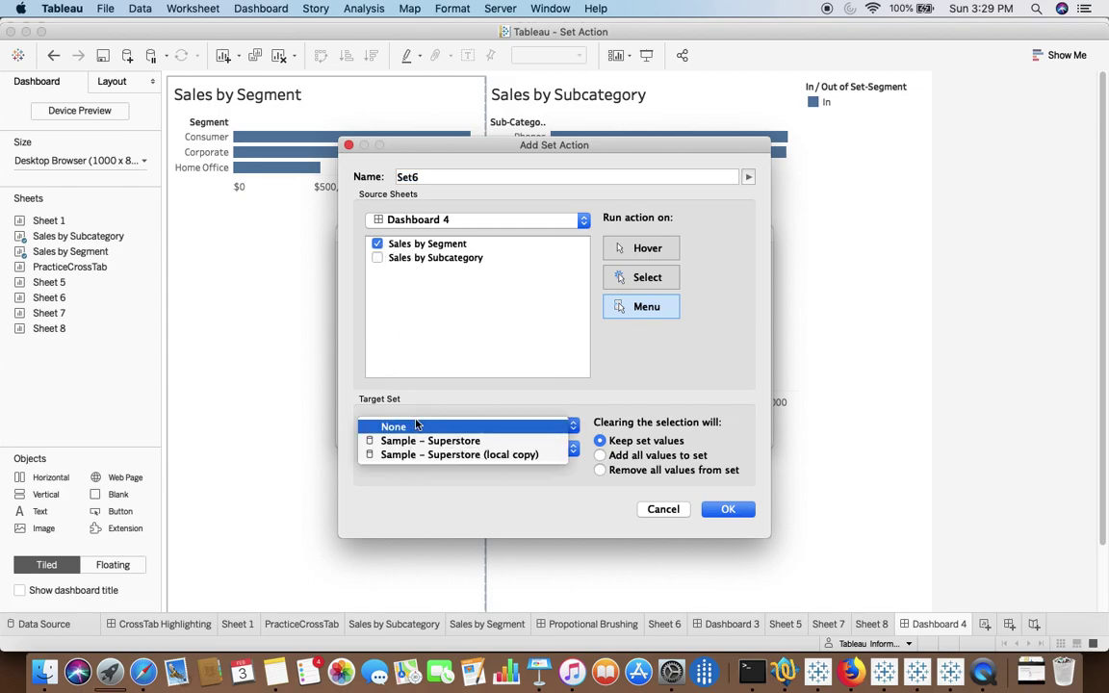
left_click(414, 439)
left_click(411, 455)
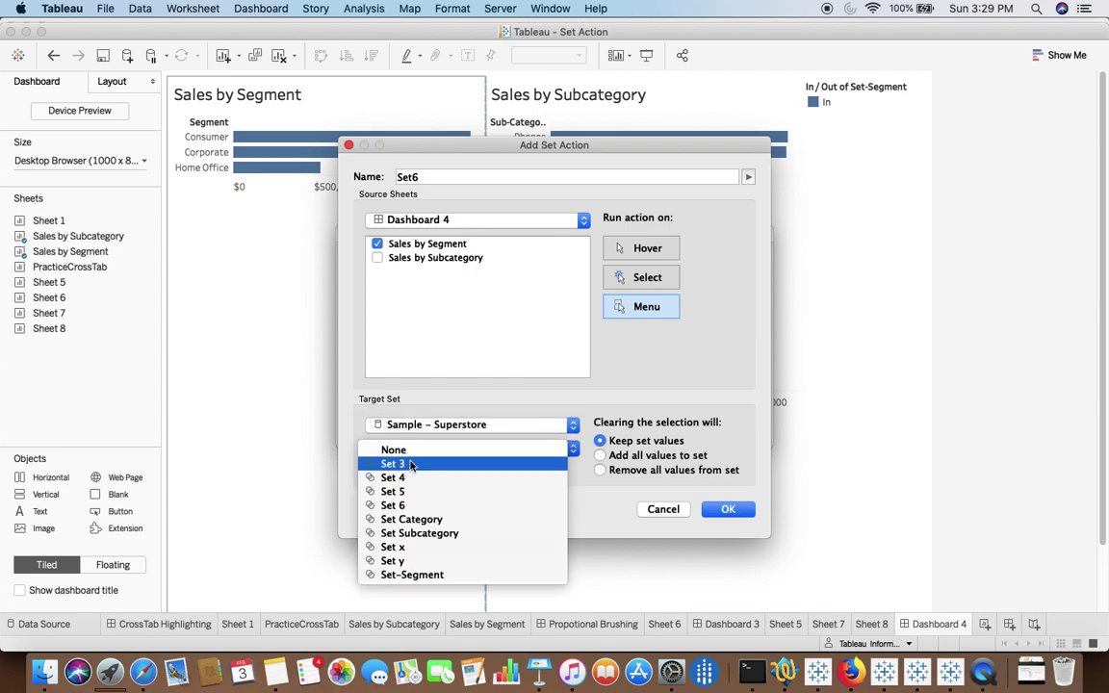
left_click(398, 575)
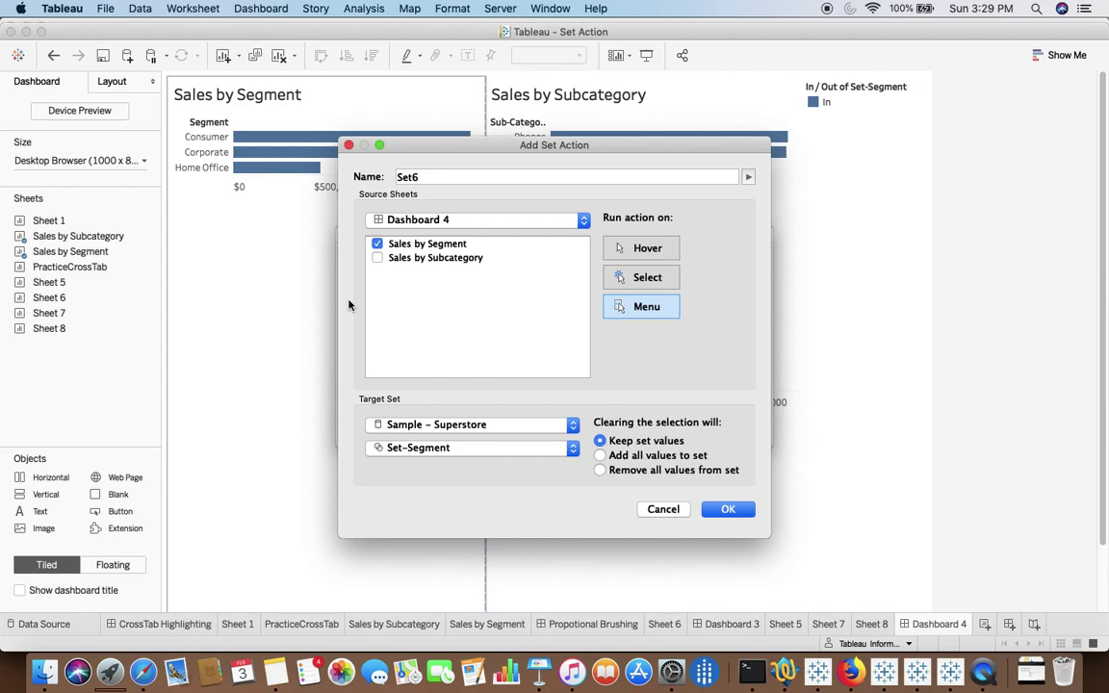
left_click(728, 509)
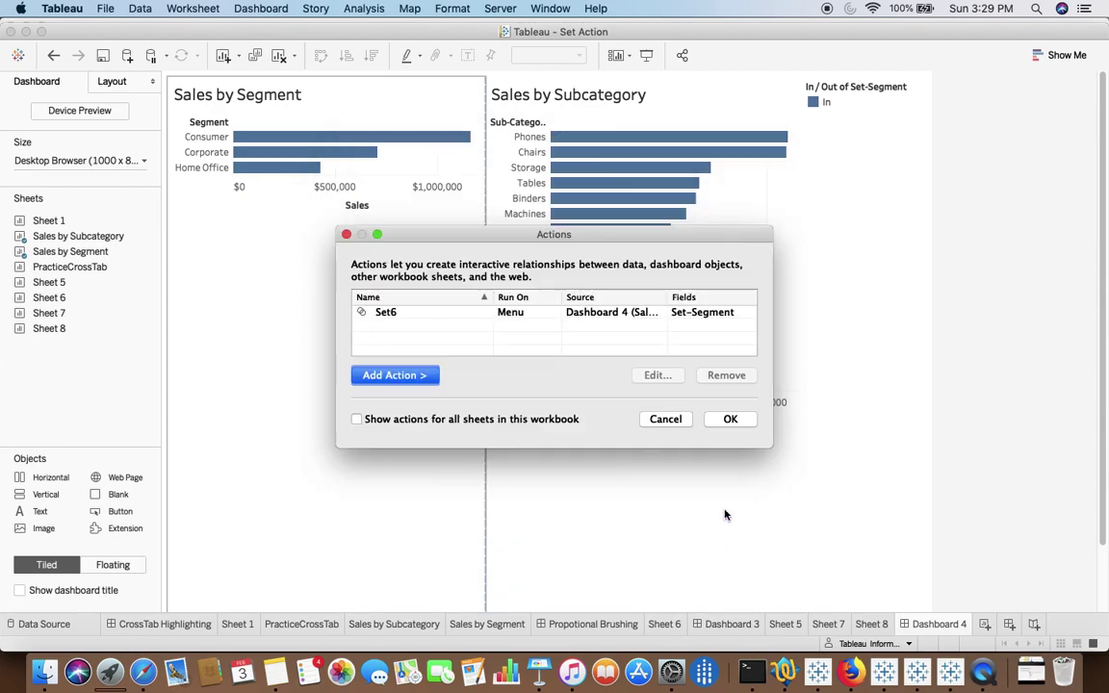
left_click(729, 419)
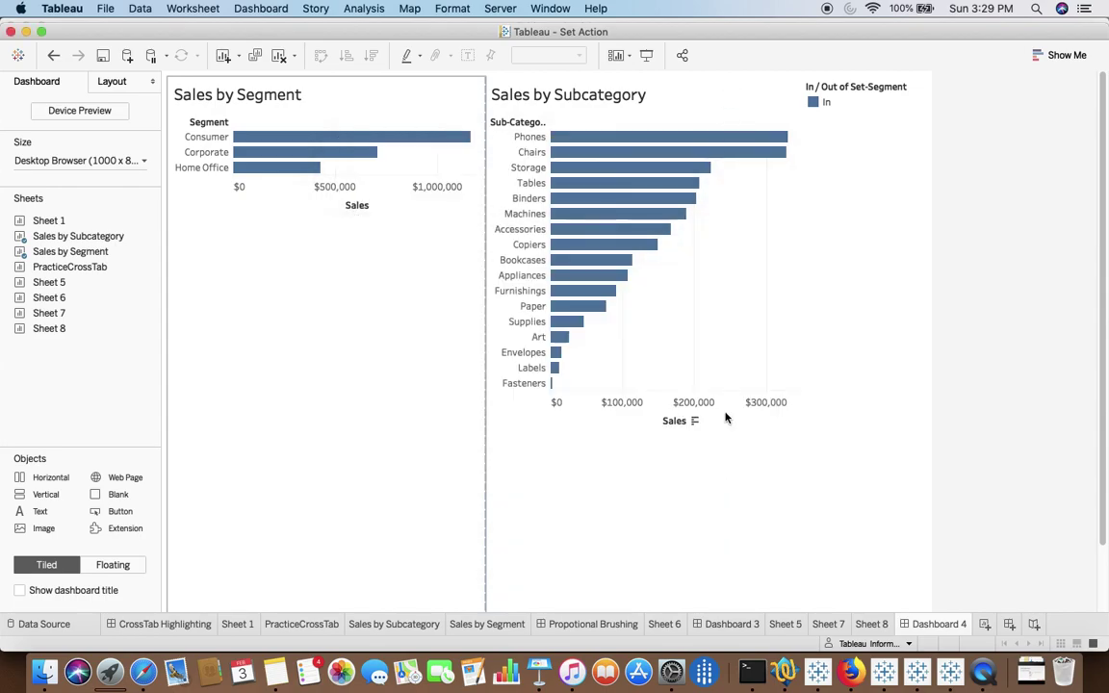
left_click(730, 117)
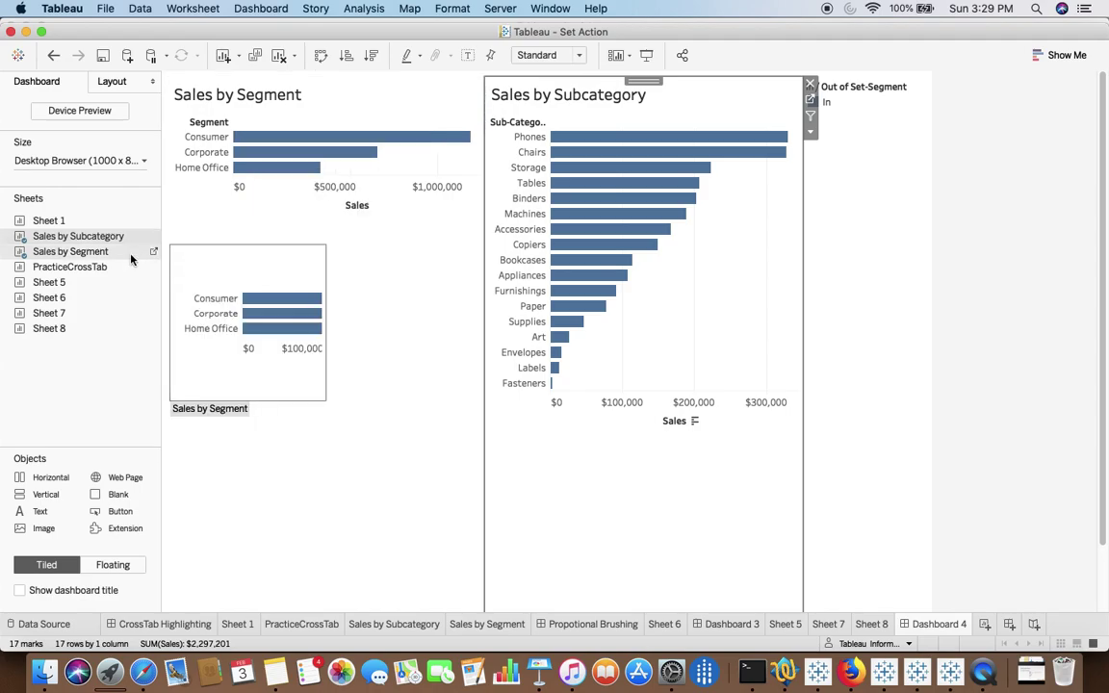
left_click(150, 237)
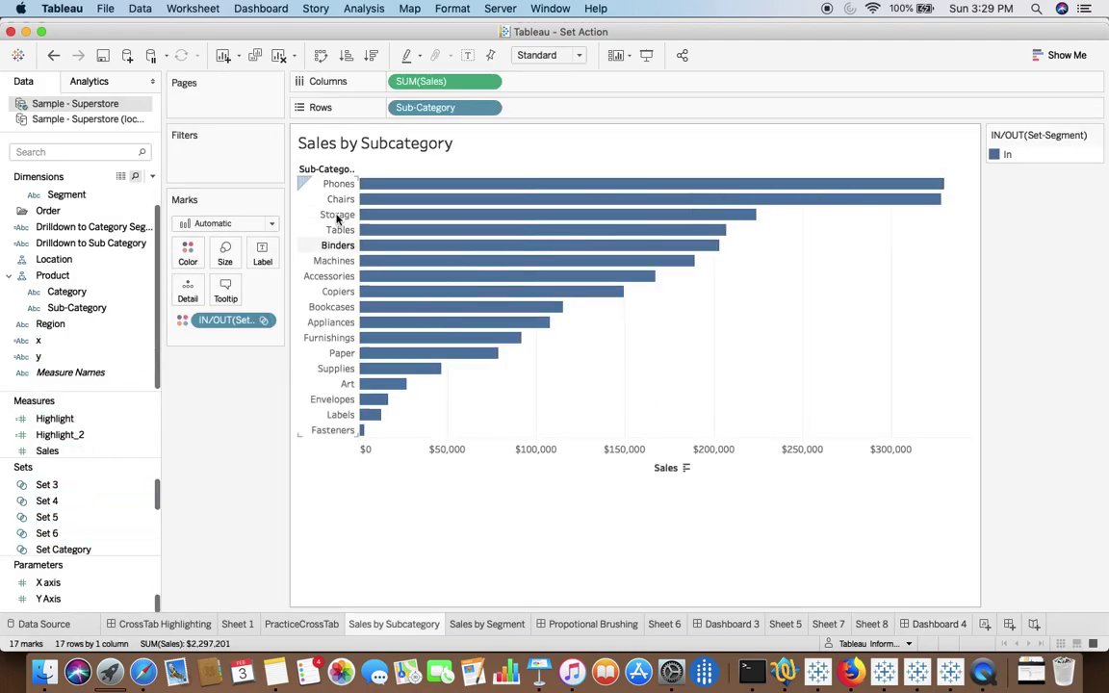
left_click(60, 420)
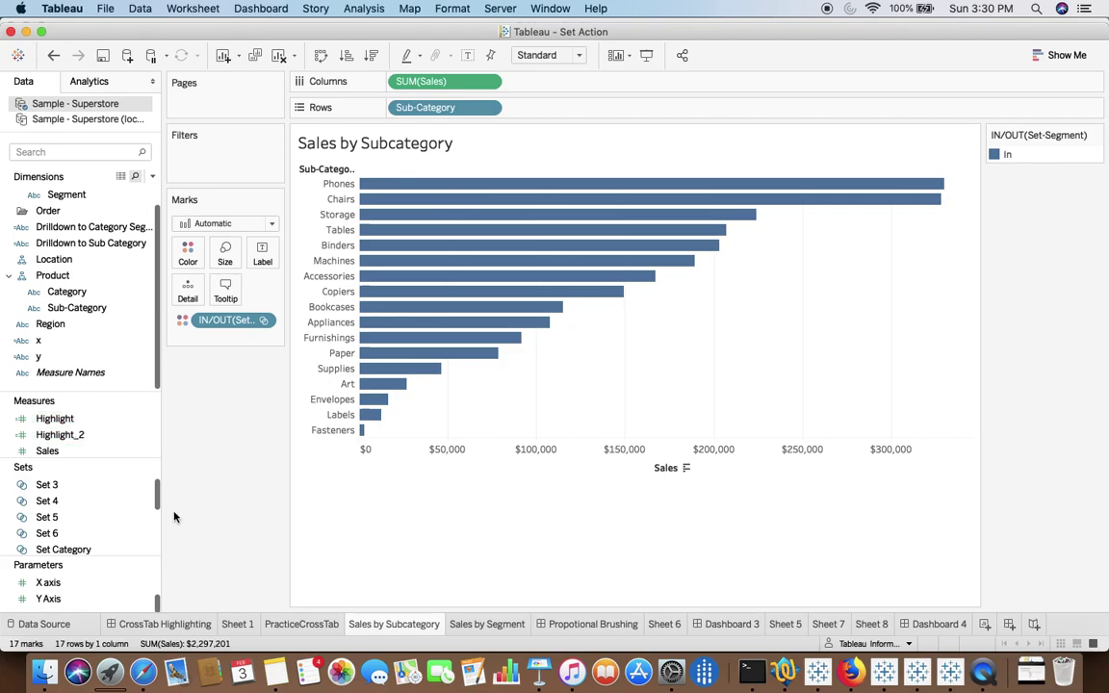
left_click(939, 624)
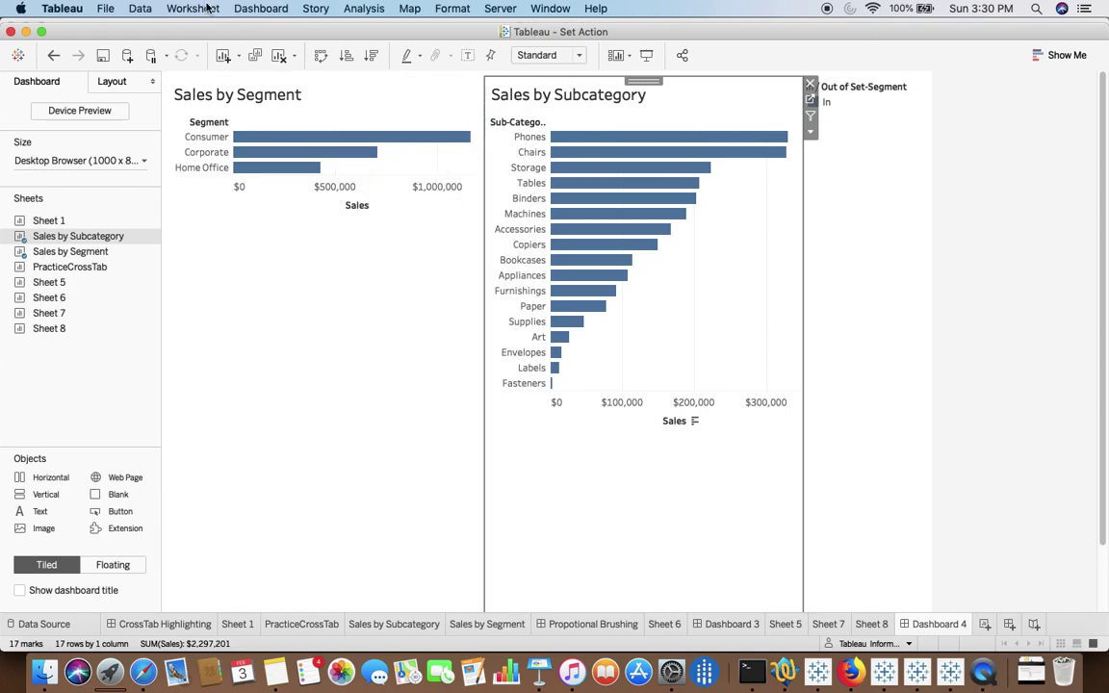
- Edit Set6 to run on Hover and add all values to the set when cleared
left_click(254, 9)
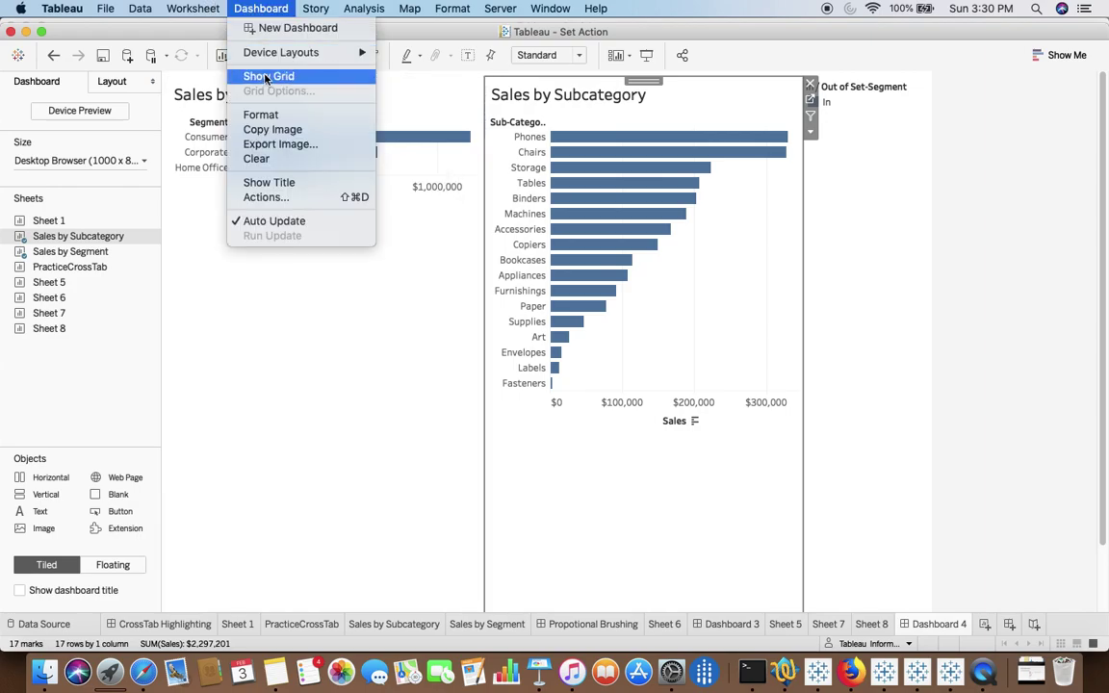
left_click(268, 197)
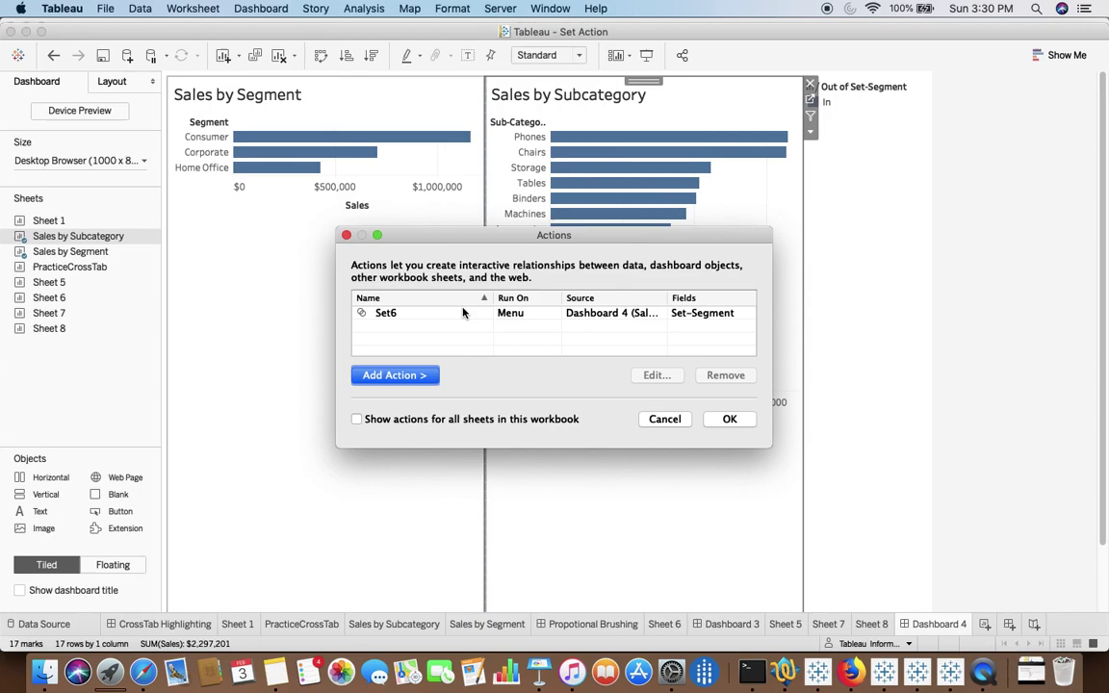
left_click(657, 374)
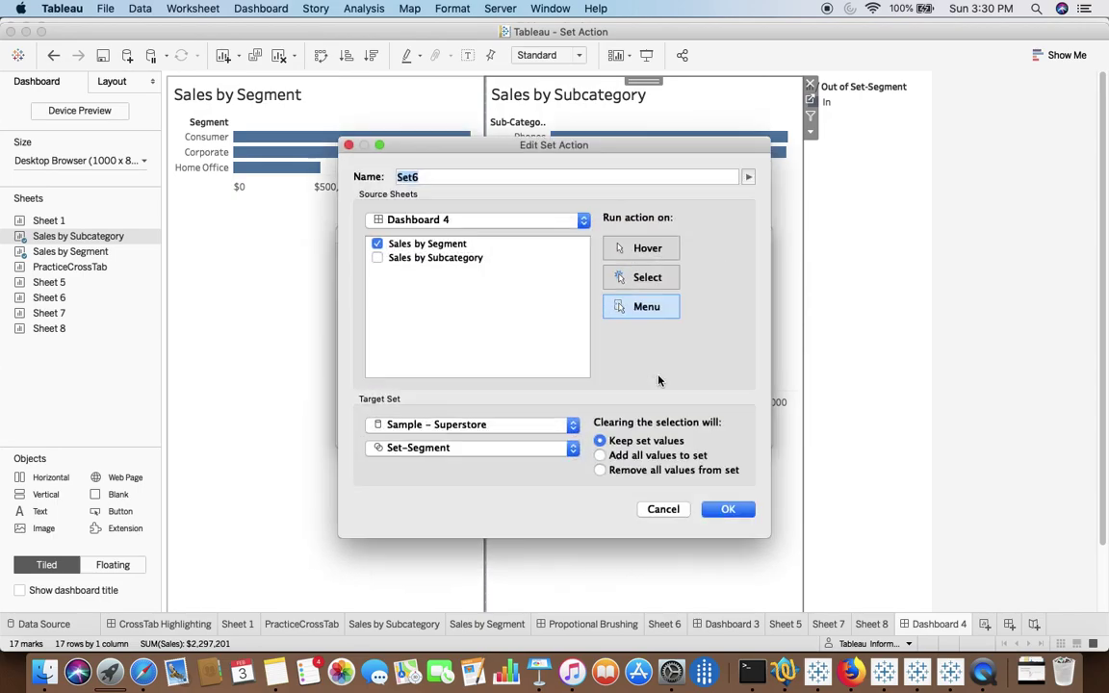
left_click(638, 245)
left_click(728, 509)
left_click(729, 418)
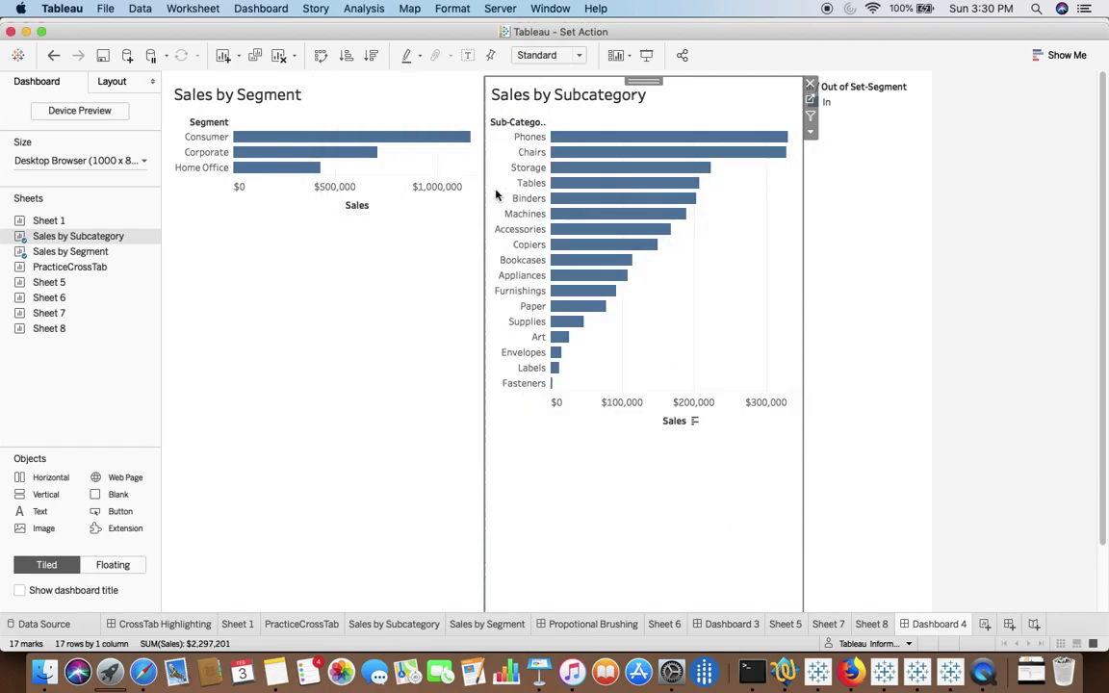
- Test the set action on the Consumer, Corporate and Home Office segment bars
mouse_move(423, 141)
mouse_move(356, 152)
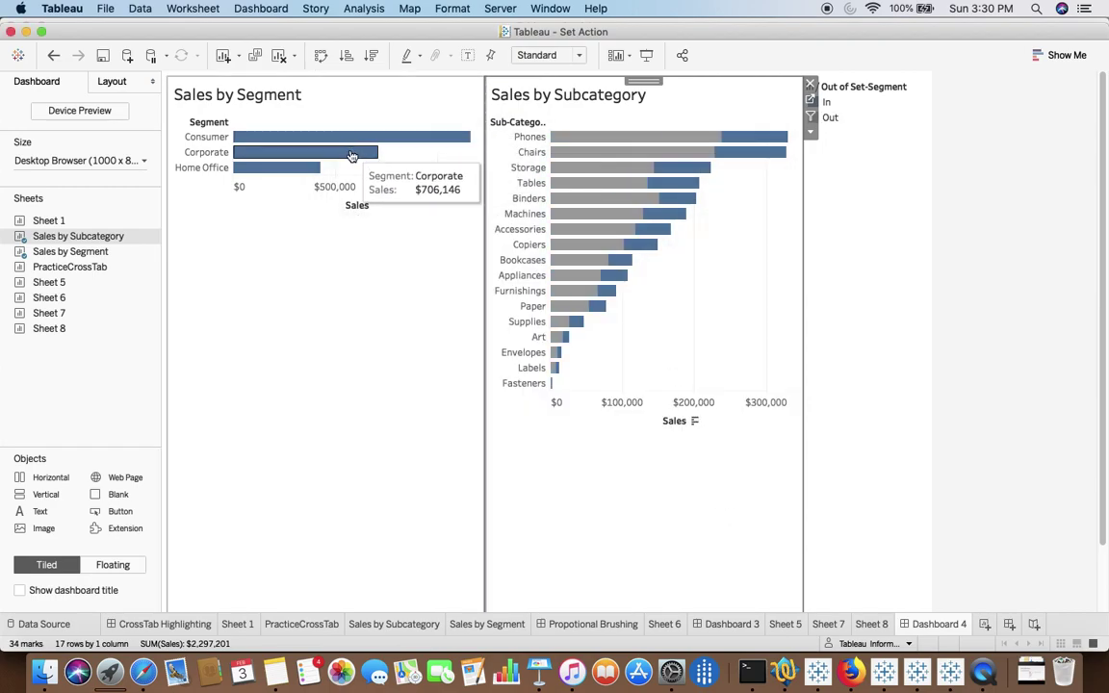
mouse_move(282, 174)
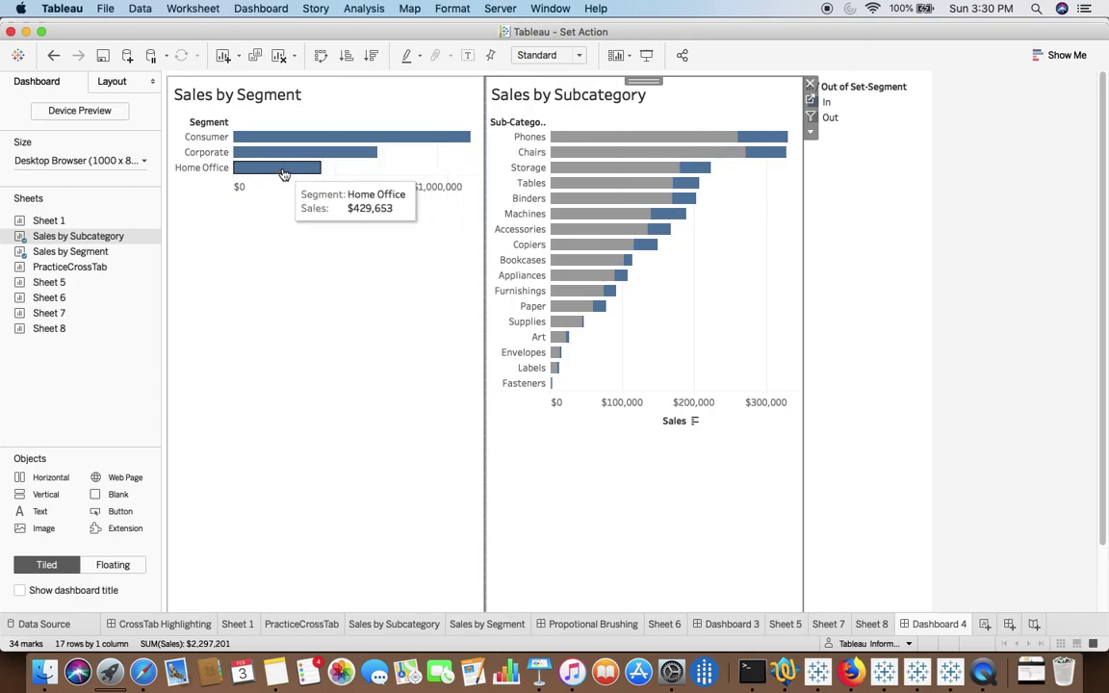
mouse_move(281, 137)
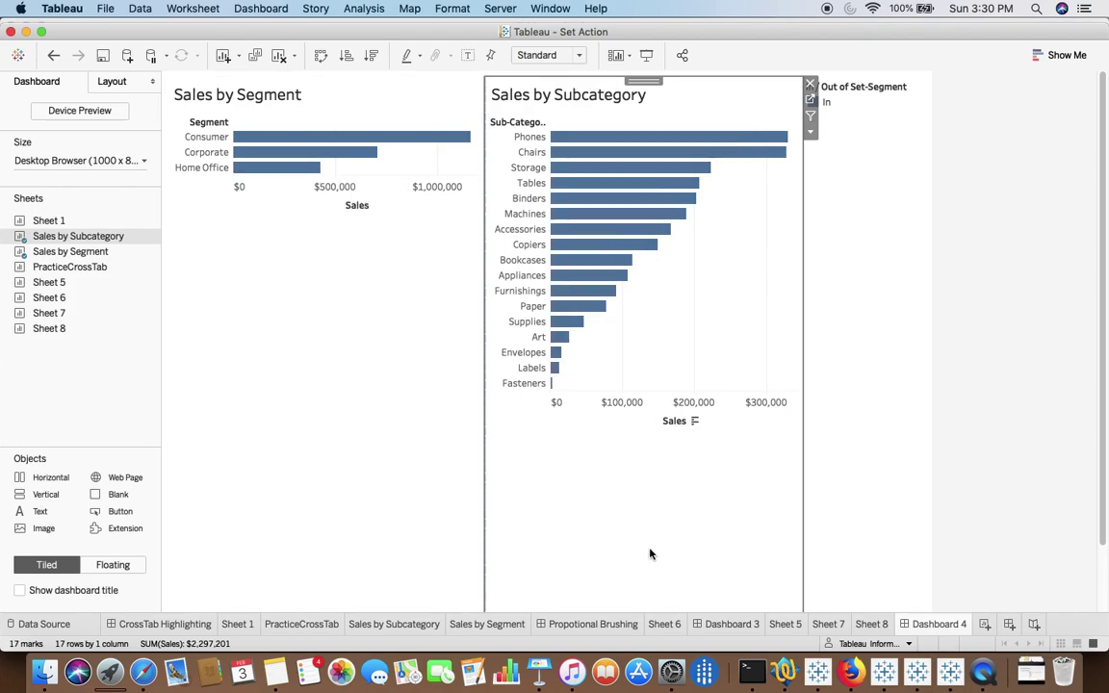
- Bring Keynote forward and go to slide 99, 'Subscribe Now'
left_click(544, 668)
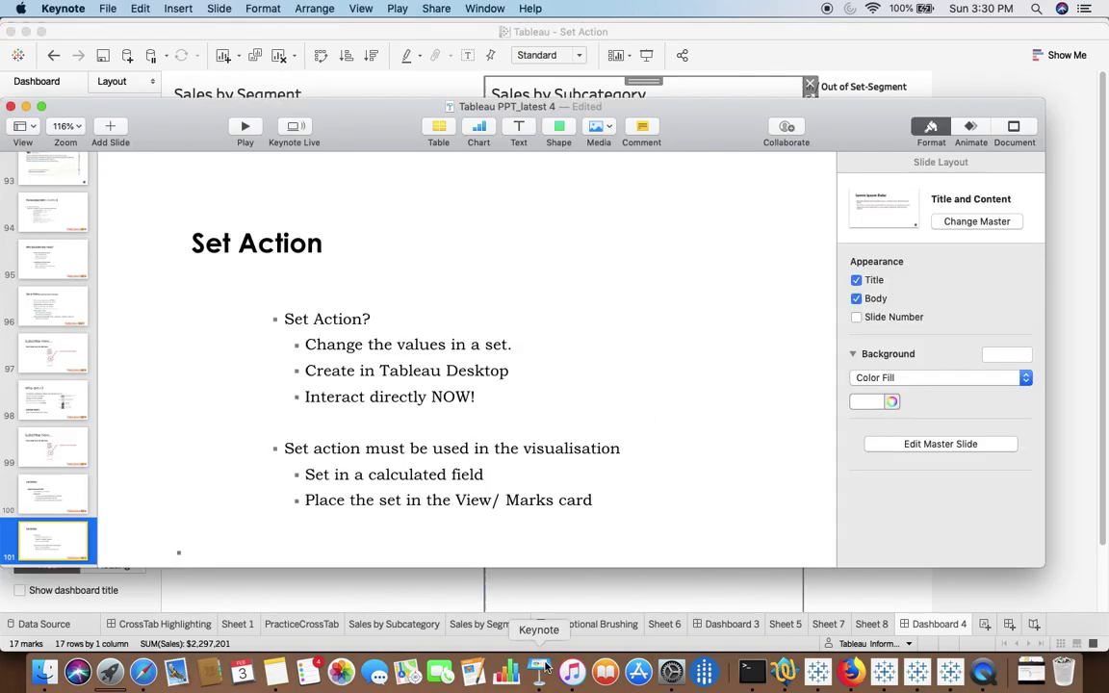
key("Up")
key("Up")
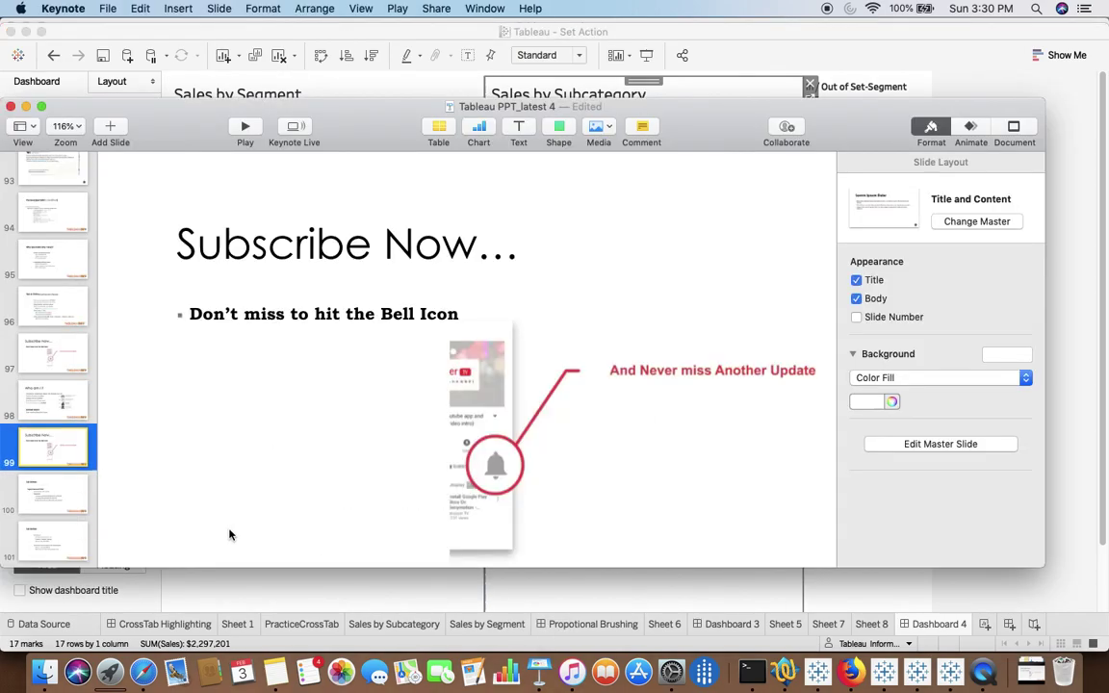
key("Up")
key("Down")
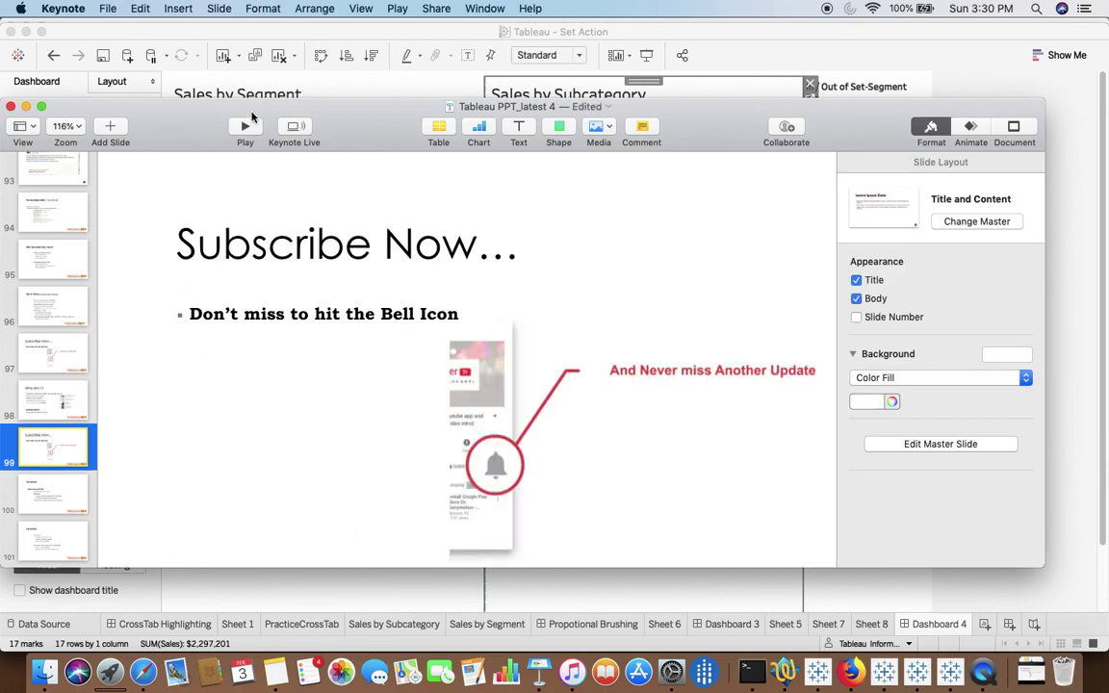